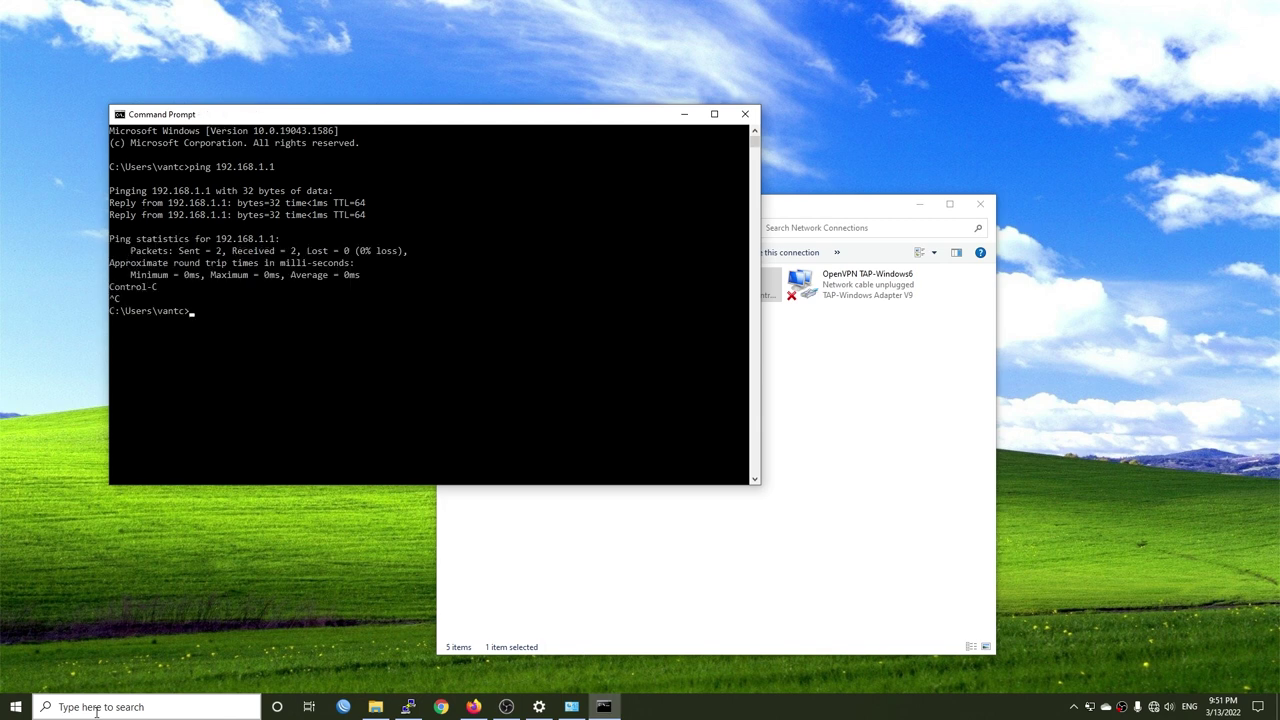
- Start a PuTTY SSH connection to 192.168.1.1 and accept the router's host key
{"action": "left_click", "coordinate": [684, 113]}
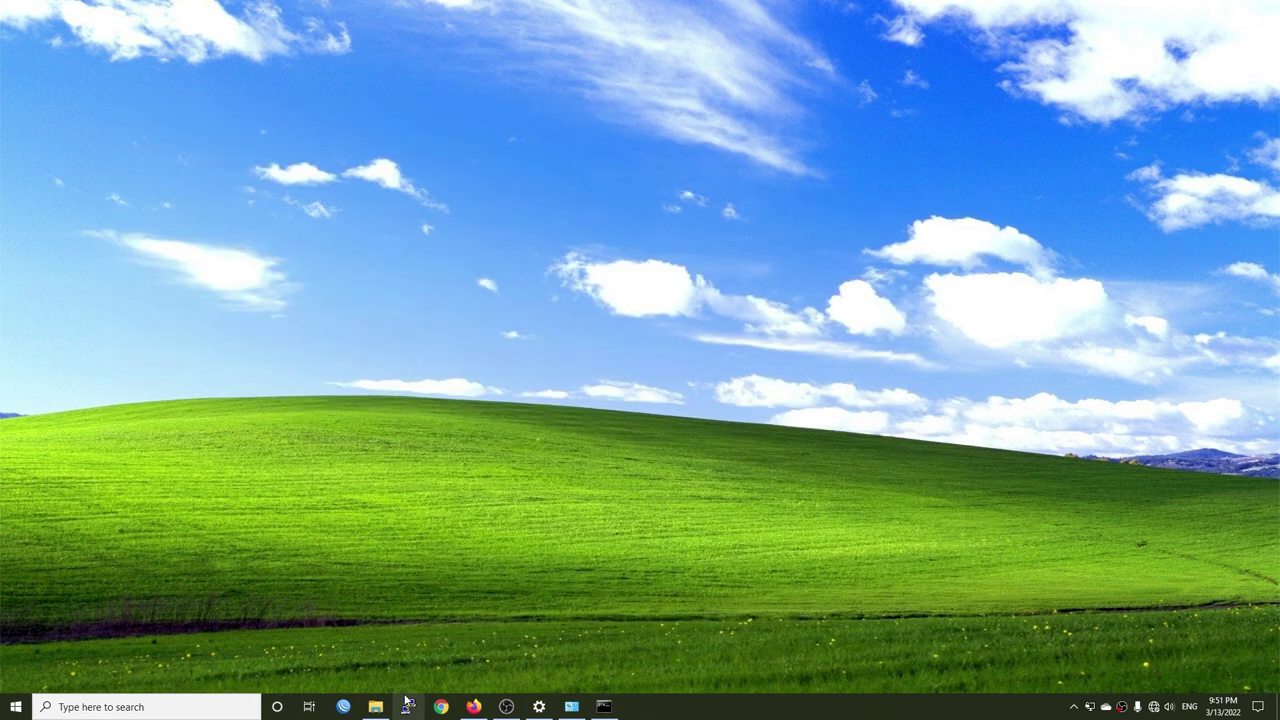
{"action": "left_click", "coordinate": [407, 706]}
{"action": "type", "text": "1"}
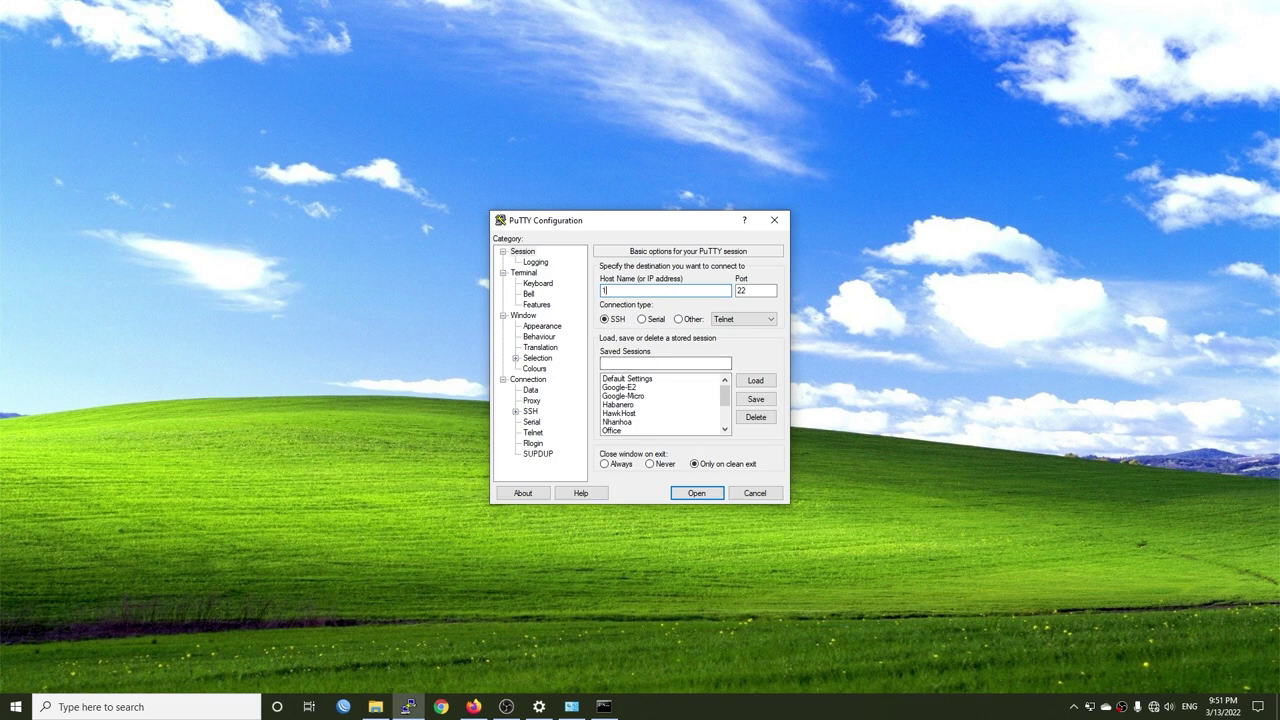
{"action": "type", "text": "92.168.1.1"}
{"action": "key", "text": "Return"}
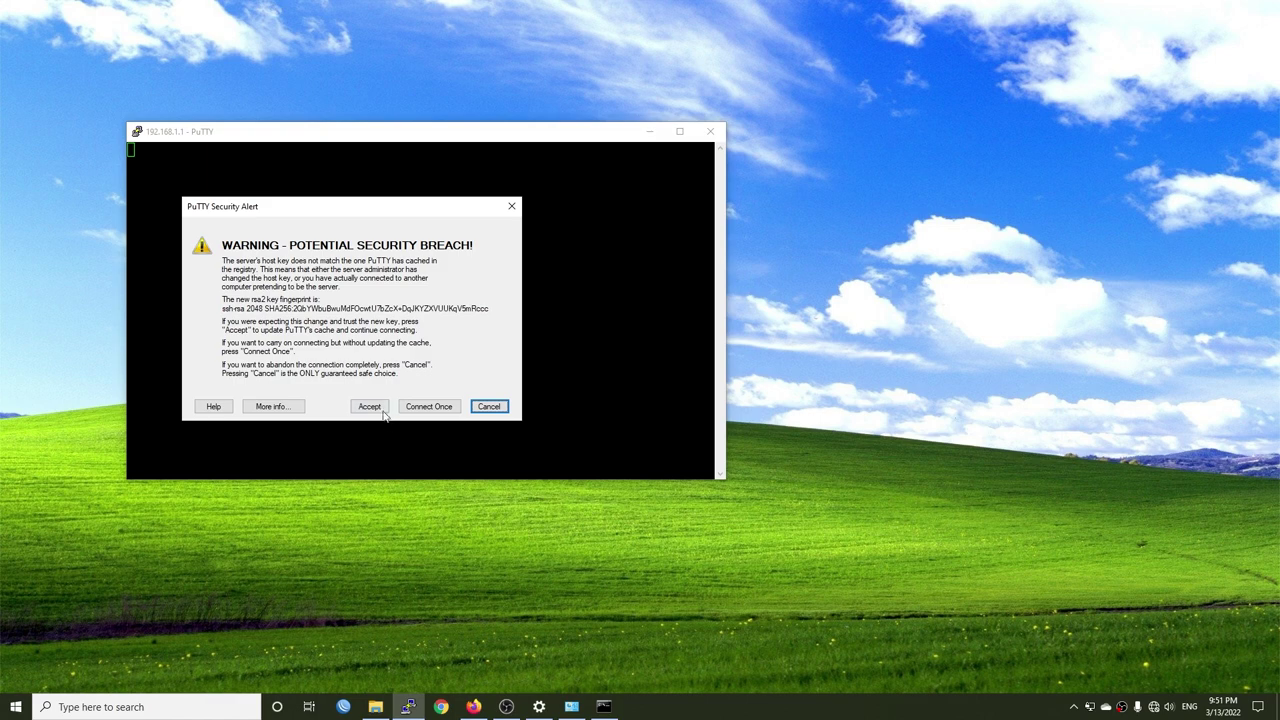
{"action": "left_click", "coordinate": [369, 406]}
- Log in to the OpenWrt shell as root and enlarge the terminal window
{"action": "left_click_drag", "start_coordinate": [314, 136], "coordinate": [573, 183]}
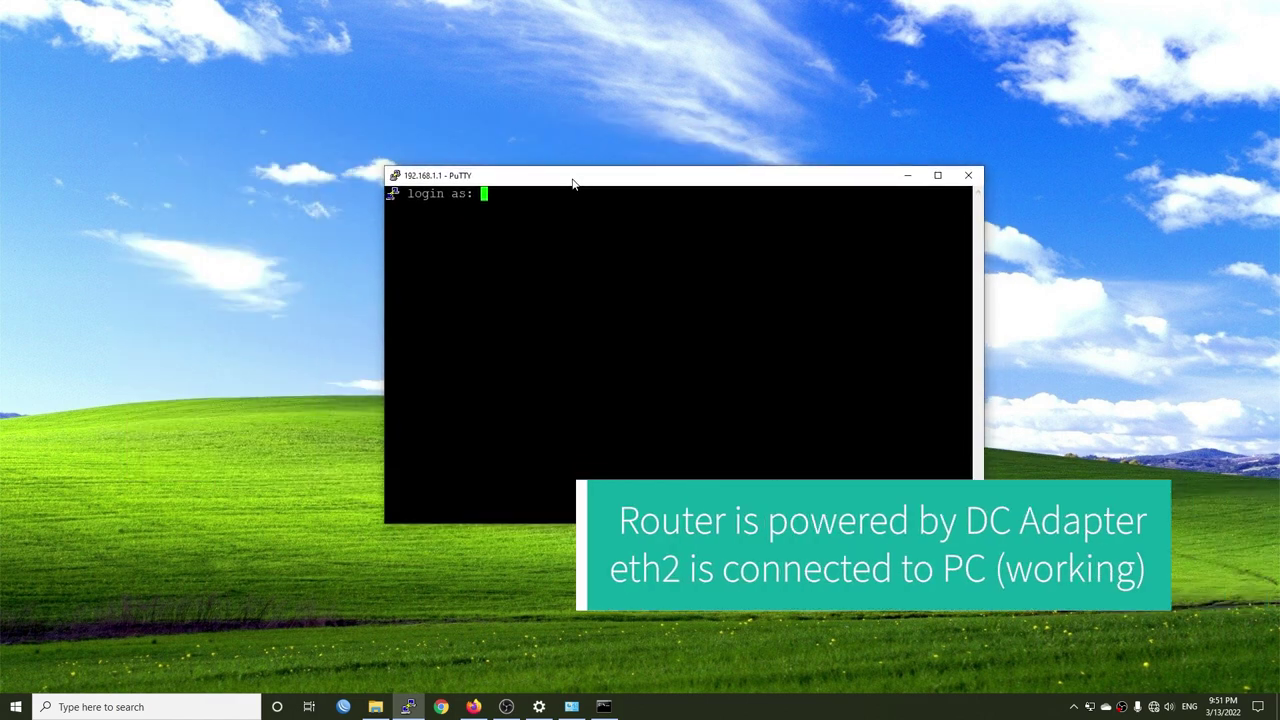
{"action": "type", "text": "root"}
{"action": "key", "text": "Return"}
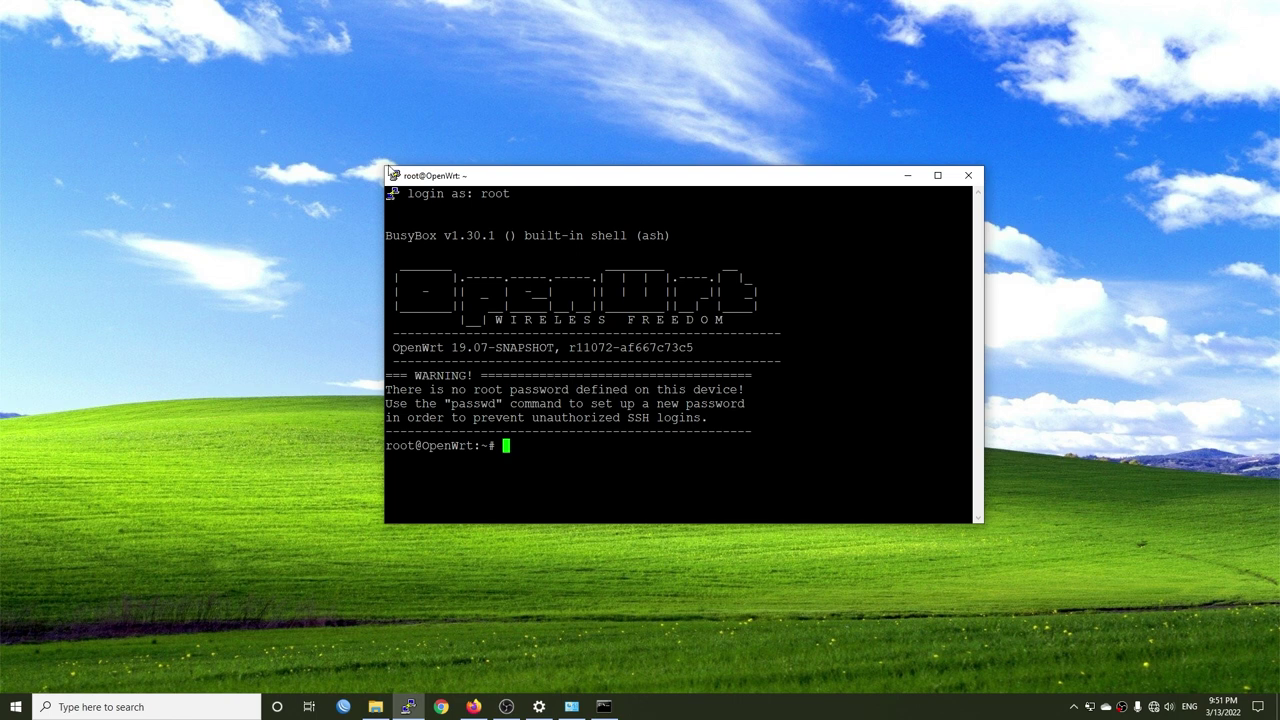
{"action": "left_click_drag", "start_coordinate": [384, 166], "coordinate": [282, 83]}
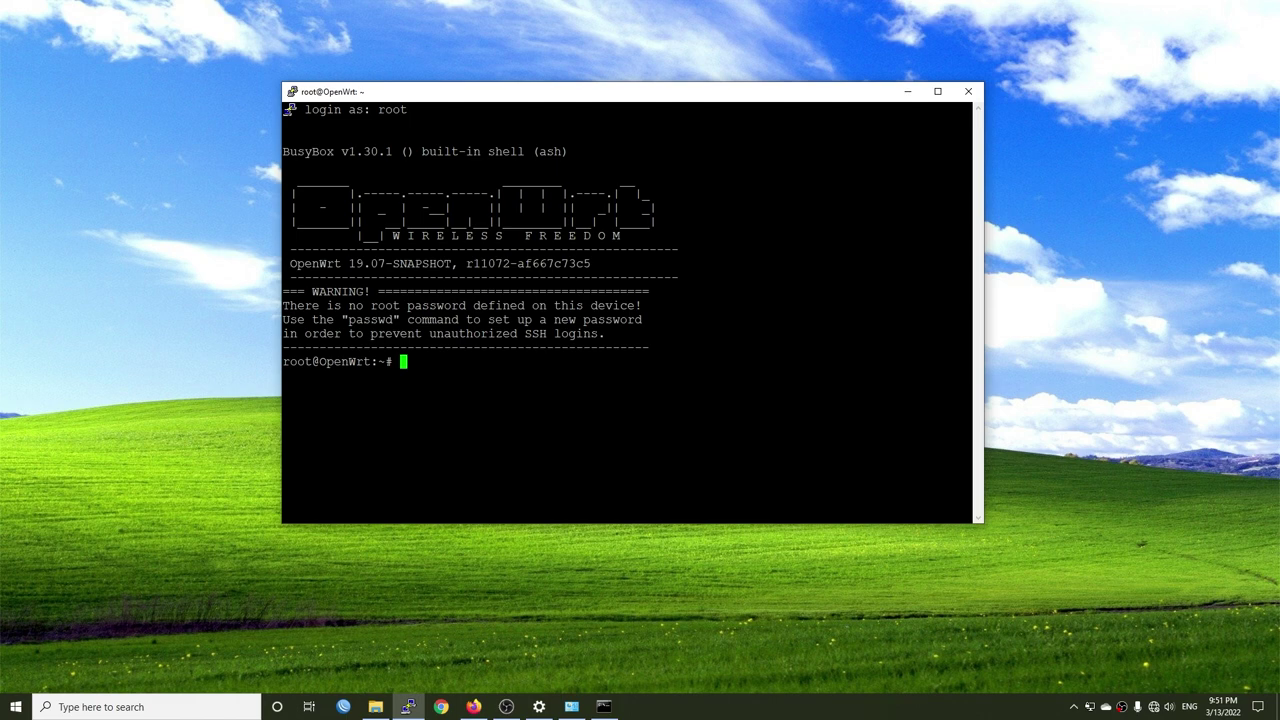
- Connect WinSCP to 192.168.1.1 over SCP as root, updating the cached host key
{"action": "left_click", "coordinate": [4, 712]}
{"action": "type", "text": "w"}
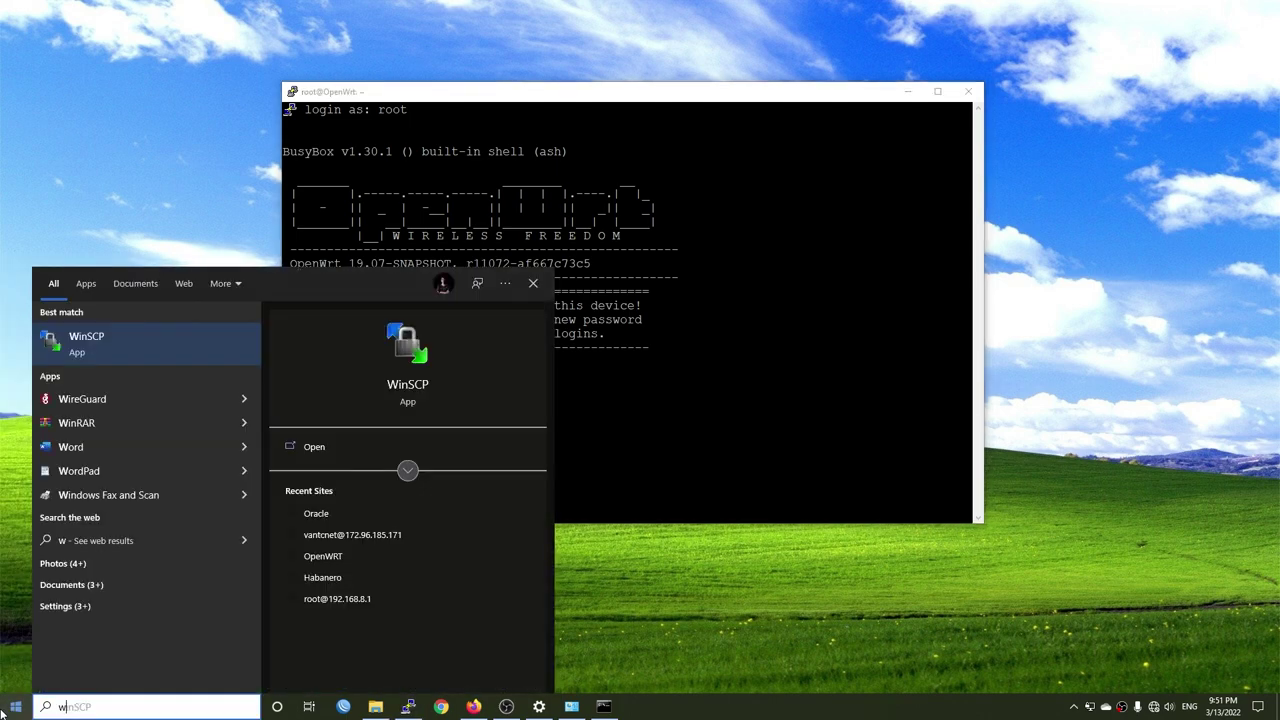
{"action": "type", "text": "inscp"}
{"action": "key", "text": "Return"}
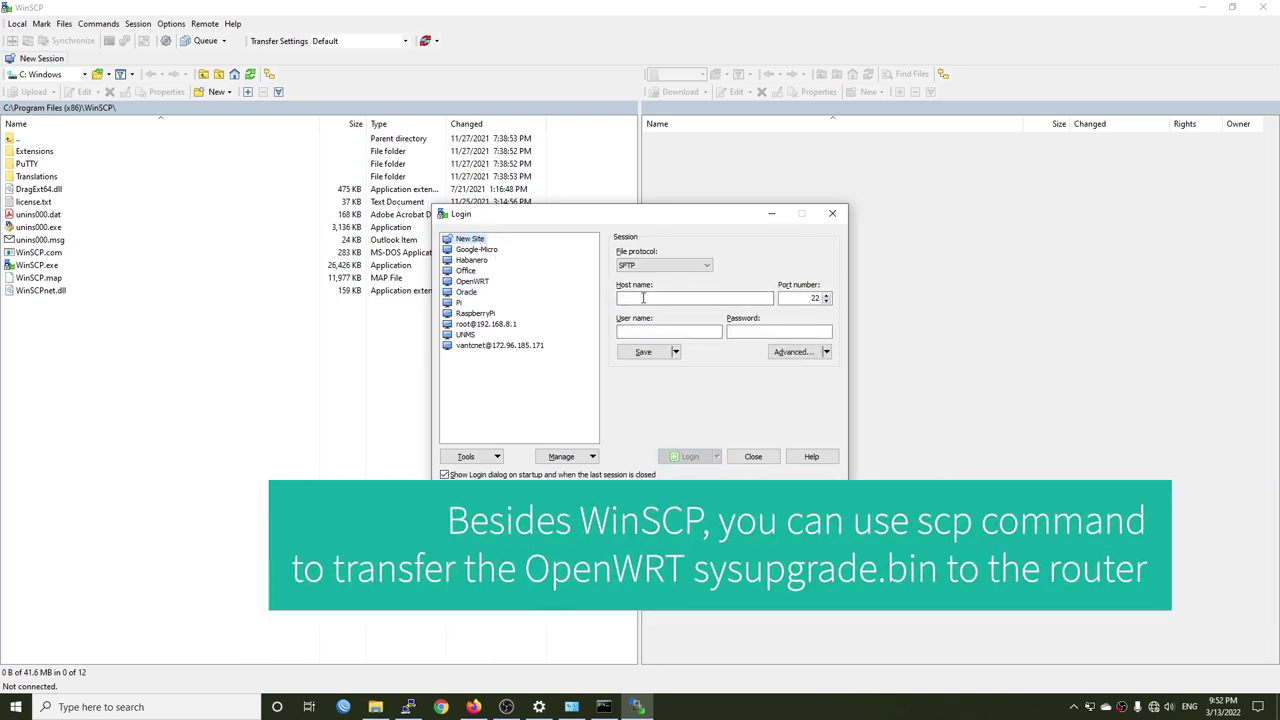
{"action": "left_click", "coordinate": [652, 266]}
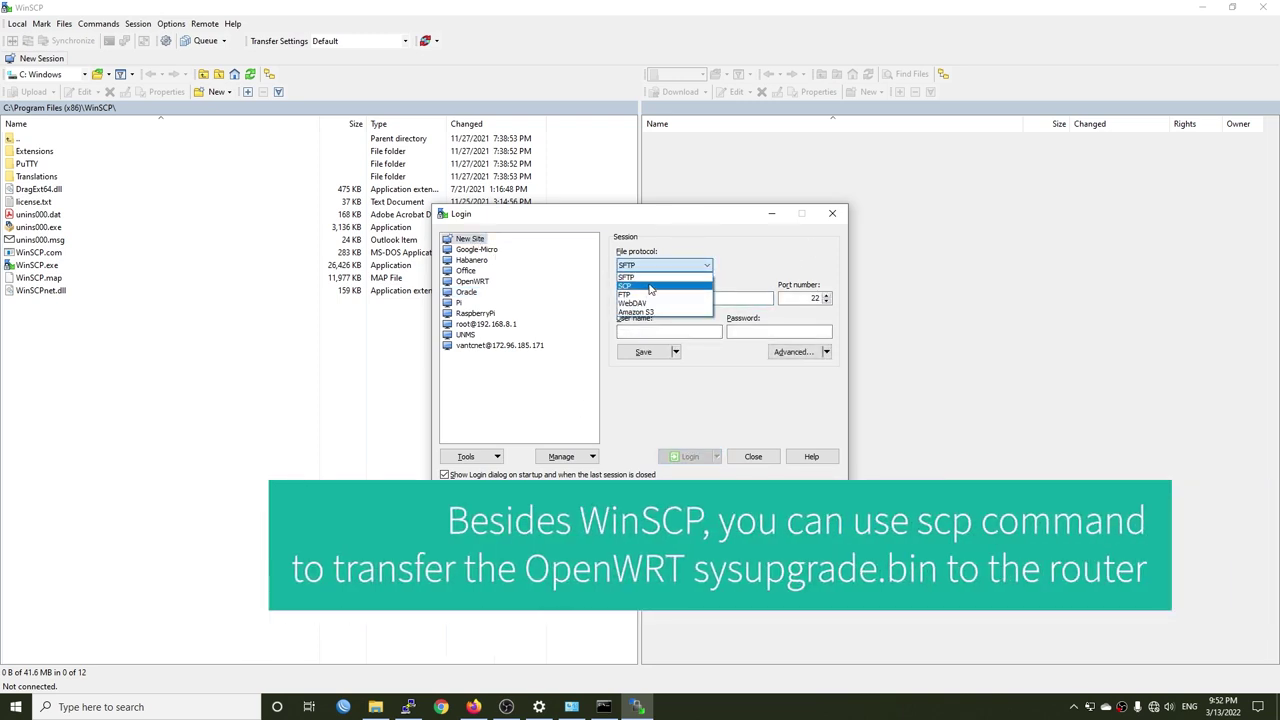
{"action": "left_click", "coordinate": [651, 288]}
{"action": "left_click", "coordinate": [647, 300]}
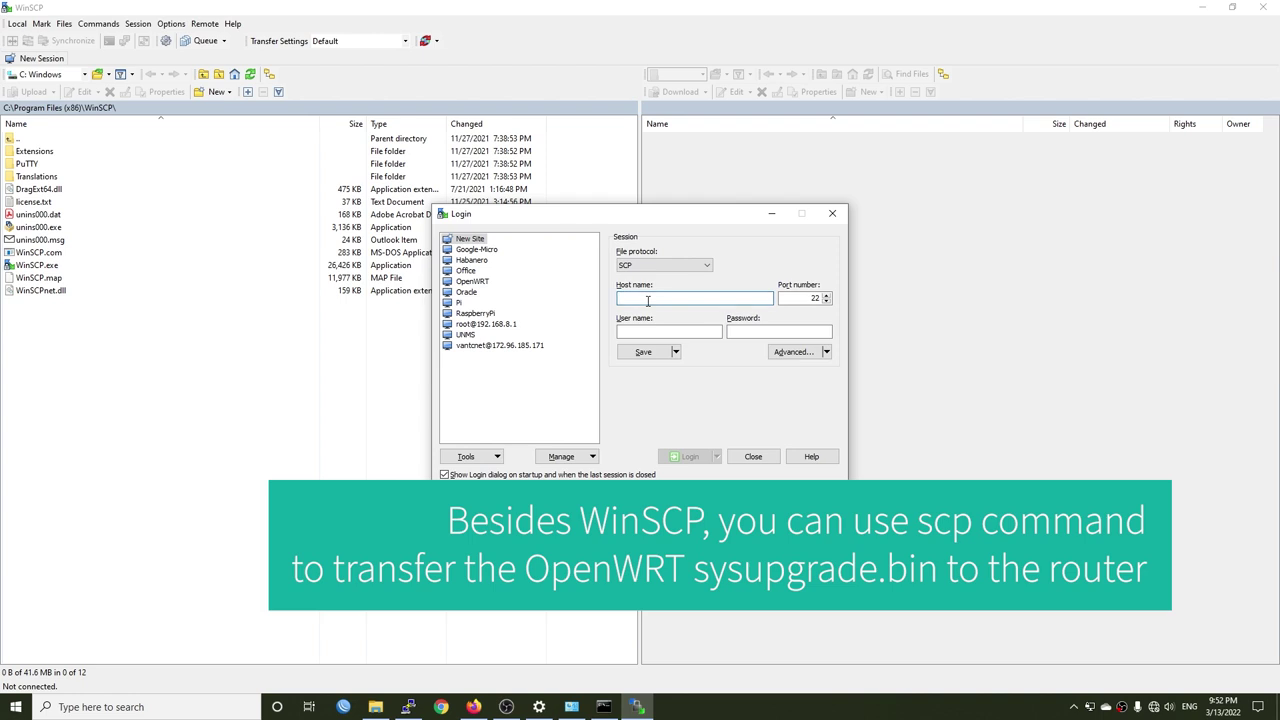
{"action": "type", "text": "192.168"}
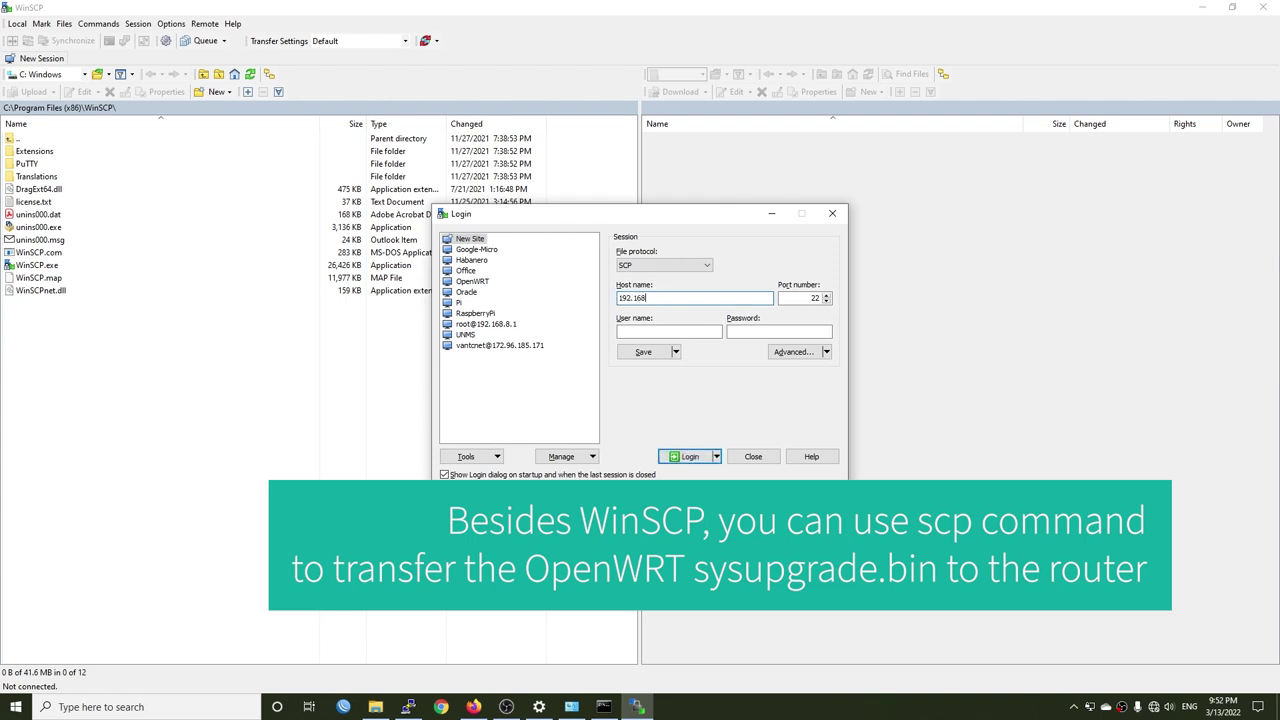
{"action": "type", "text": ".1.1"}
{"action": "key", "text": "Tab"}
{"action": "key", "text": "Tab"}
{"action": "type", "text": "root"}
{"action": "key", "text": "Return"}
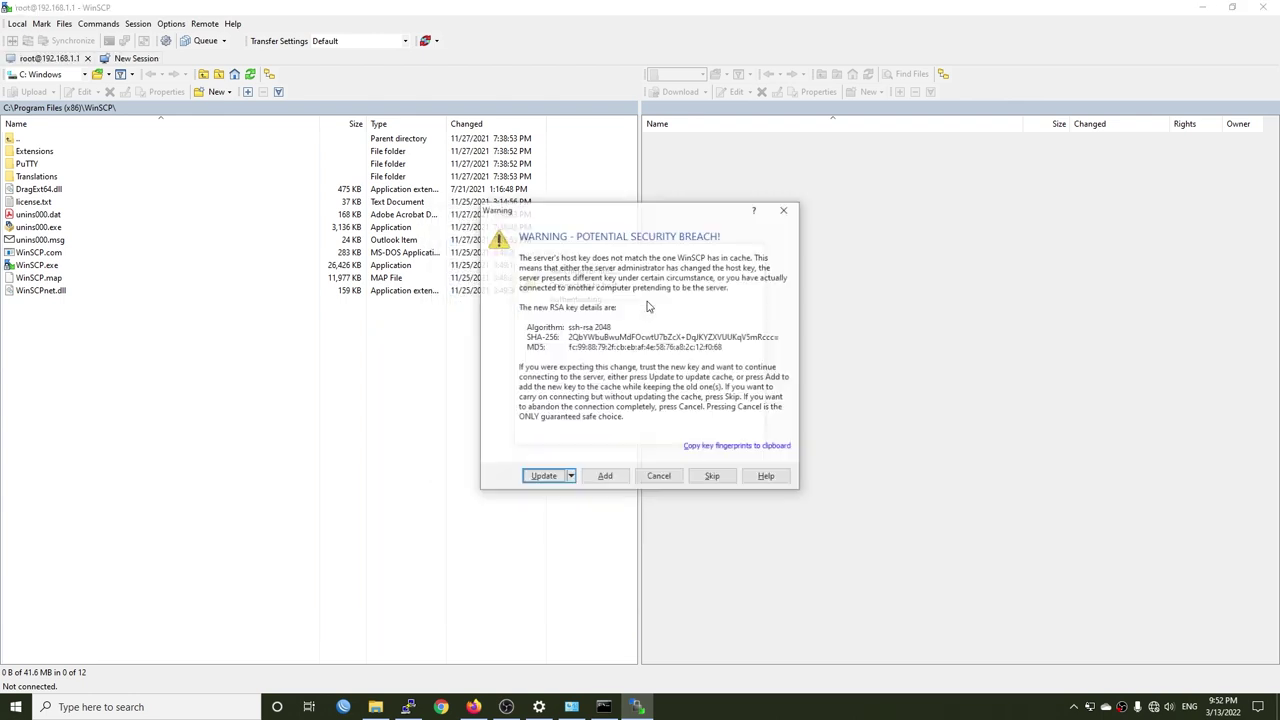
{"action": "left_click", "coordinate": [542, 477]}
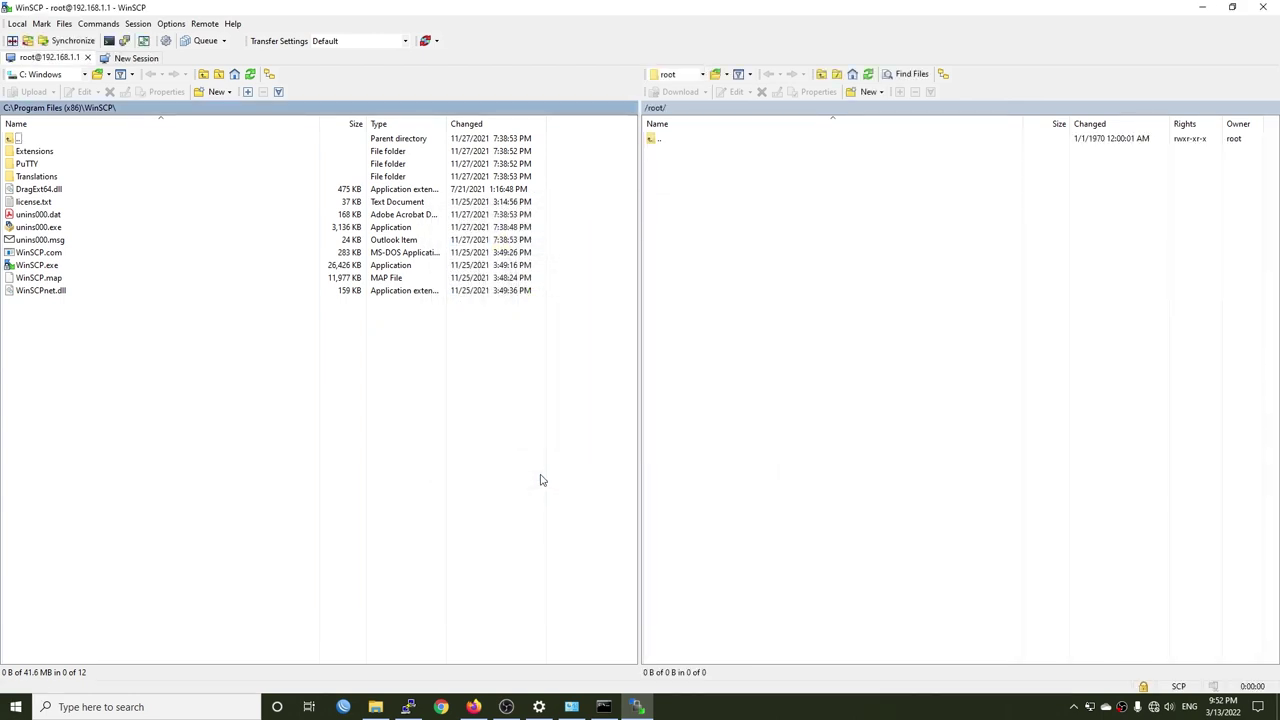
- Copy the sysupgrade .bin from the local erx downloads folder into the router's /tmp
{"action": "double_click", "coordinate": [678, 148]}
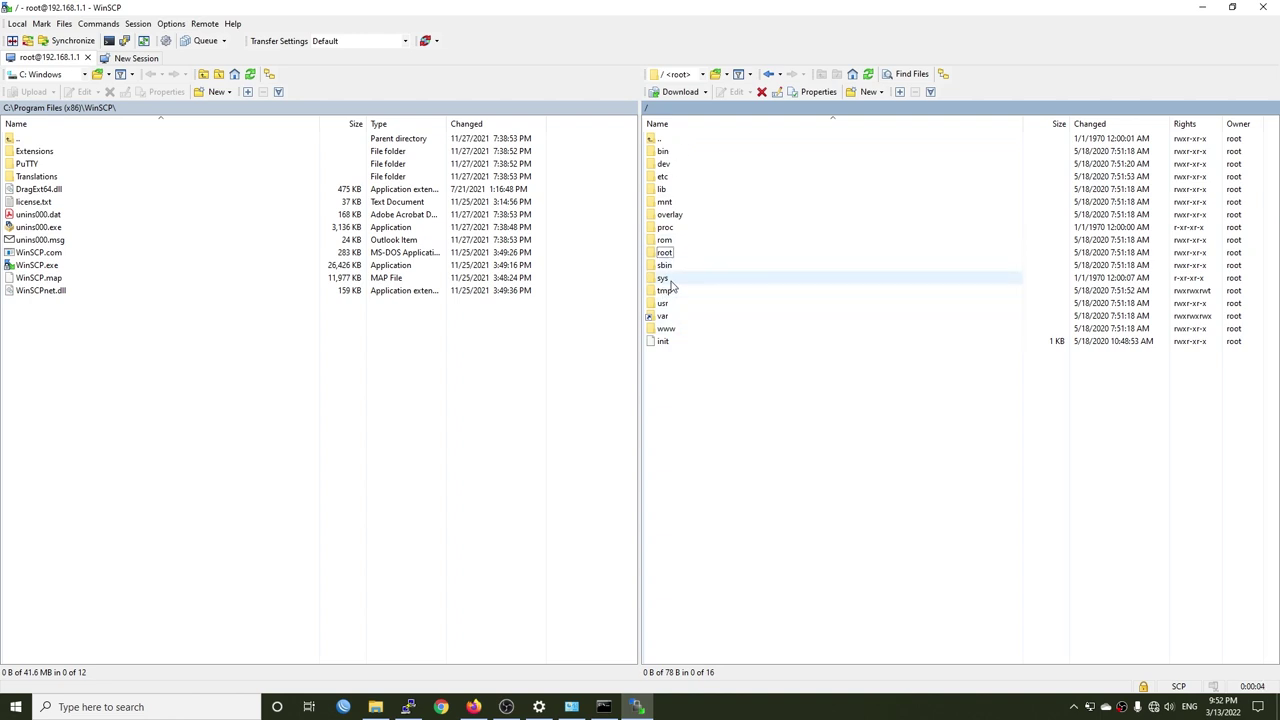
{"action": "left_click", "coordinate": [672, 278]}
{"action": "double_click", "coordinate": [676, 292]}
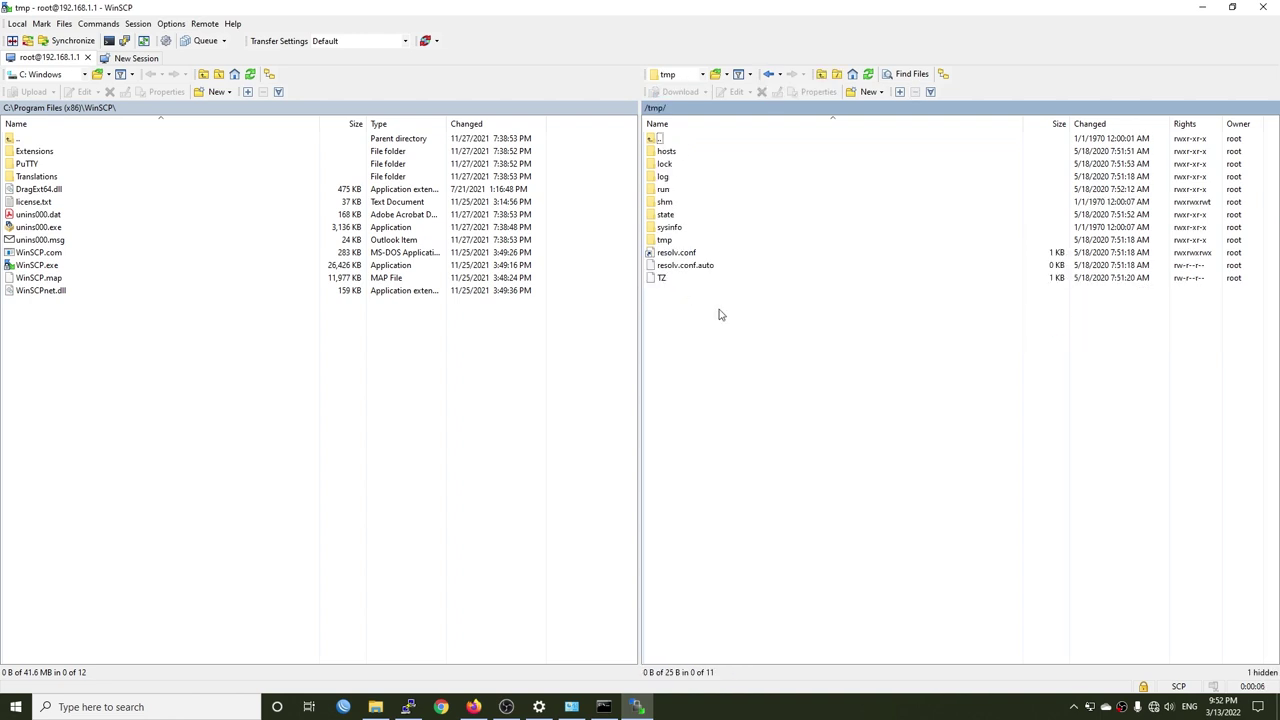
{"action": "left_click", "coordinate": [375, 707]}
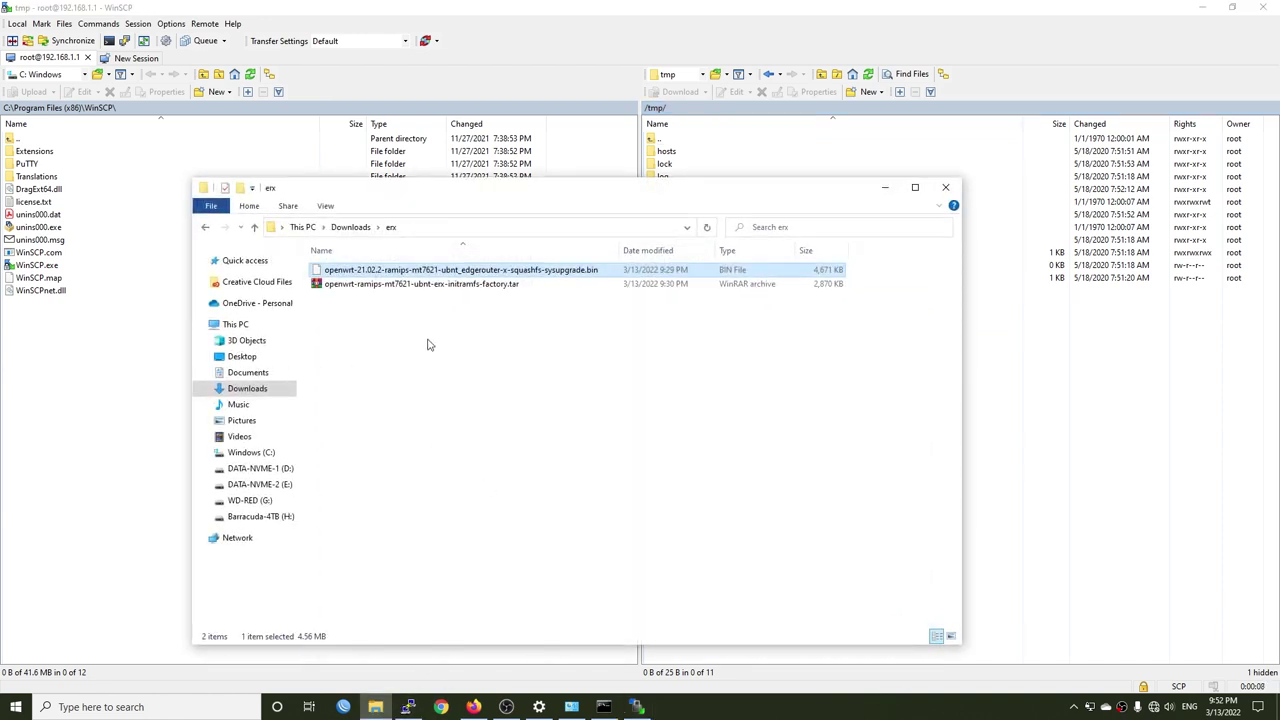
{"action": "left_click", "coordinate": [403, 275]}
{"action": "left_click_drag", "start_coordinate": [452, 272], "coordinate": [1066, 461]}
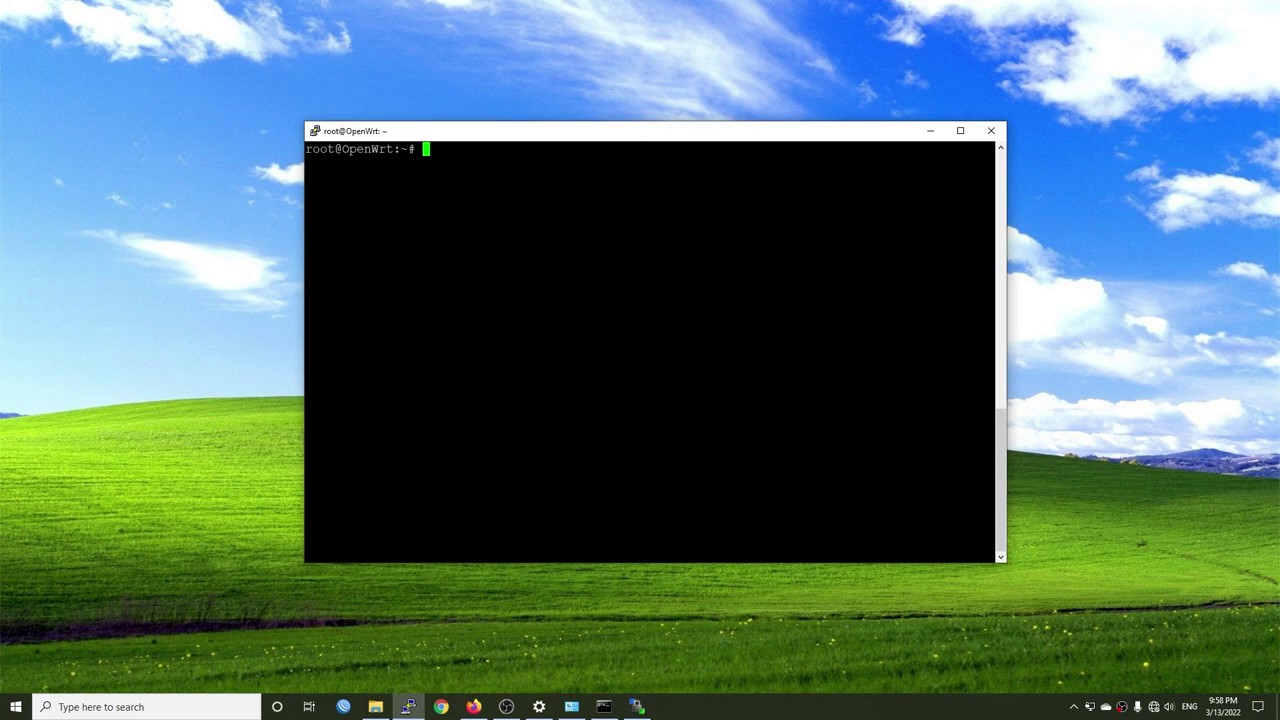
- Minimize WinSCP, then in PuTTY change to /tmp and list its files to find the firmware
{"action": "left_click", "coordinate": [636, 707]}
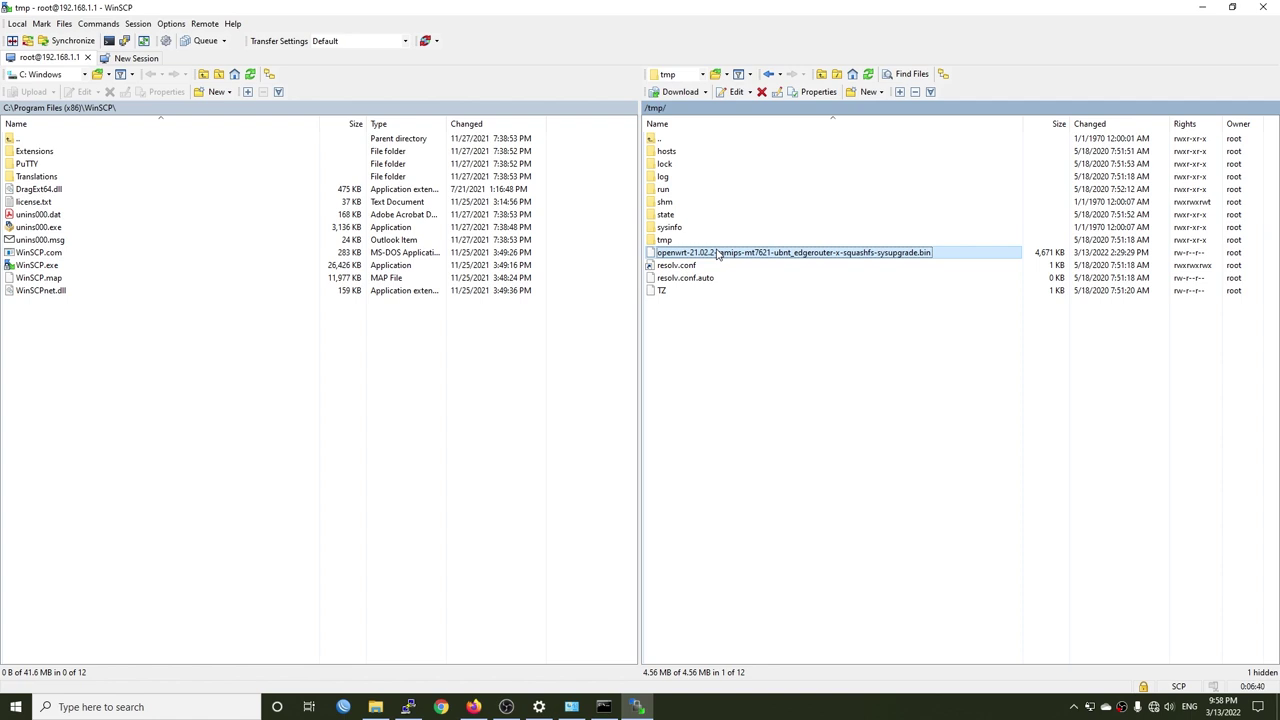
{"action": "left_click", "coordinate": [1202, 7]}
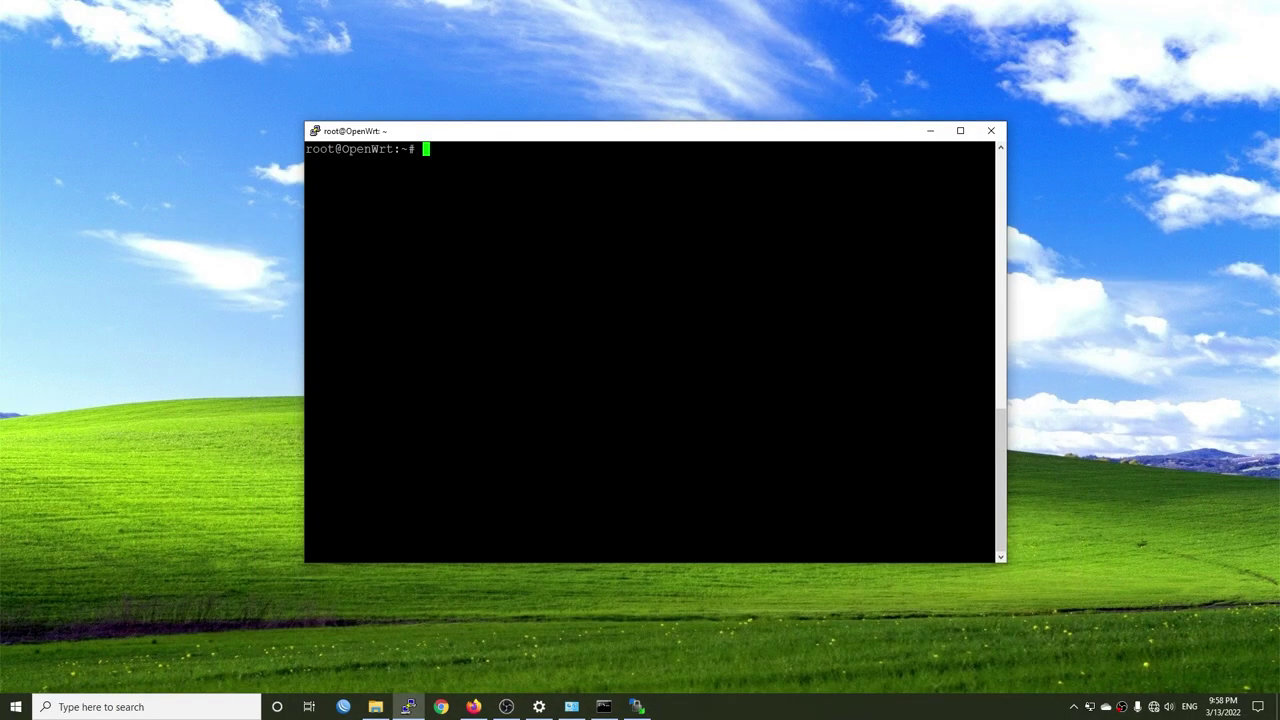
{"action": "type", "text": "cd /tmp/"}
{"action": "key", "text": "Return"}
{"action": "type", "text": "ls"}
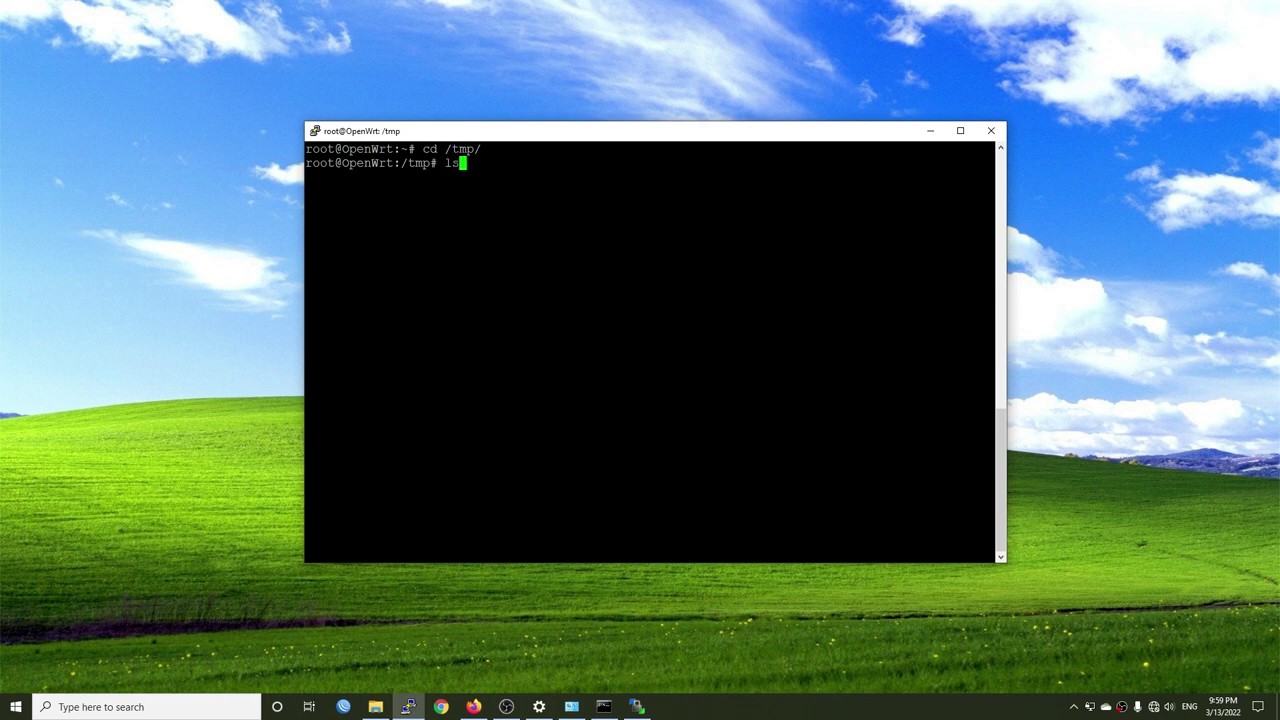
{"action": "key", "text": "Return"}
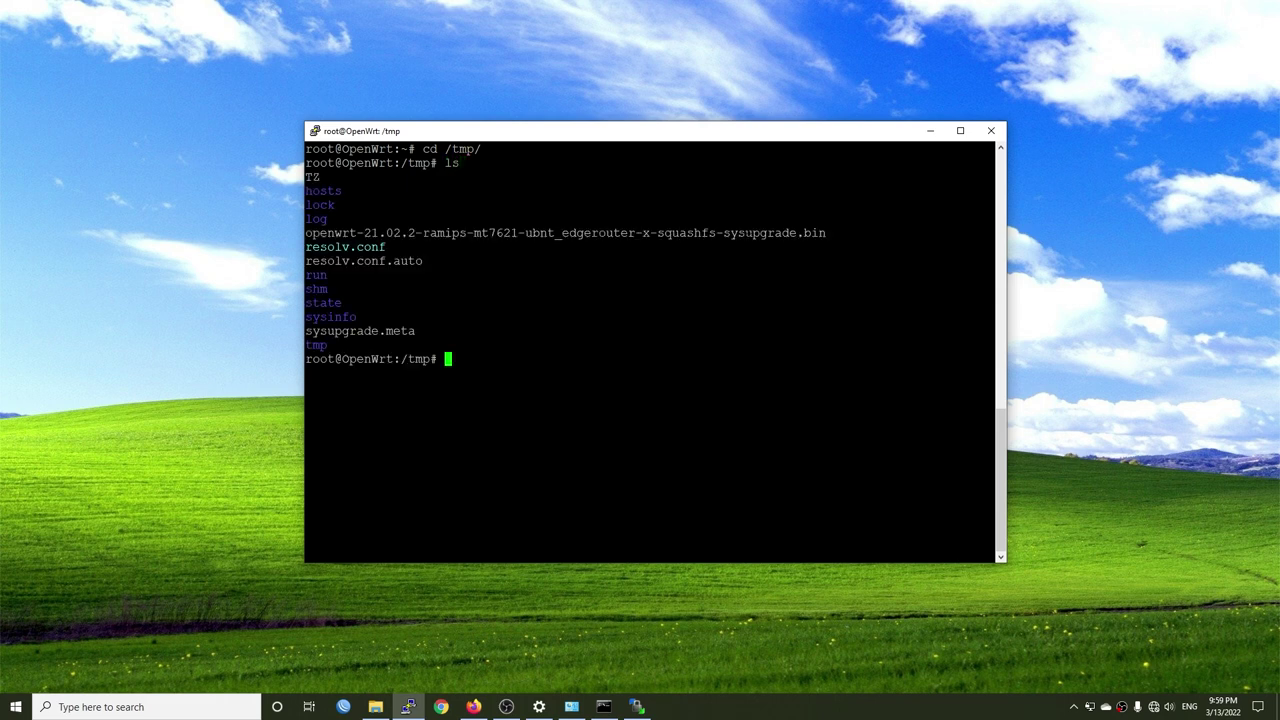
{"action": "left_click_drag", "start_coordinate": [990, 233], "coordinate": [308, 233]}
{"action": "left_click", "coordinate": [308, 233]}
- Run sysupgrade -F on the openwrt sysupgrade image and dismiss the connection-closed error
{"action": "type", "text": "sysupgrade"}
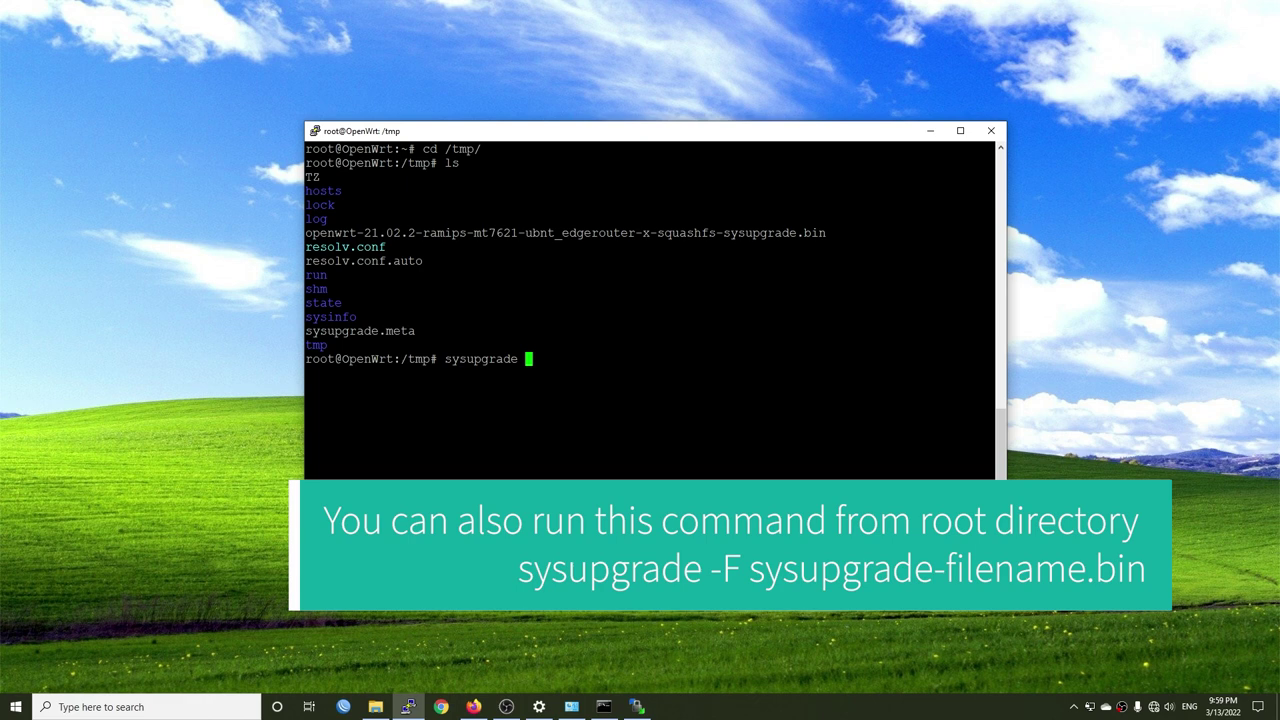
{"action": "type", "text": "-F"}
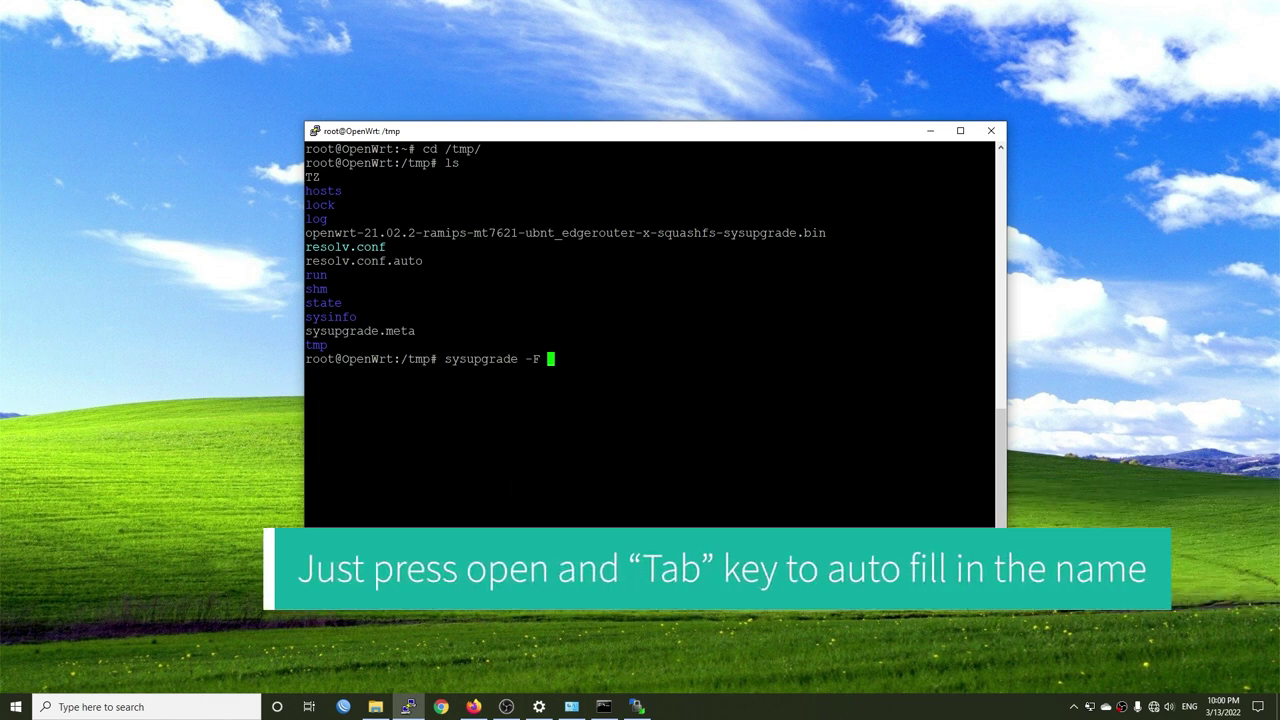
{"action": "type", "text": "open"}
{"action": "key", "text": "Tab"}
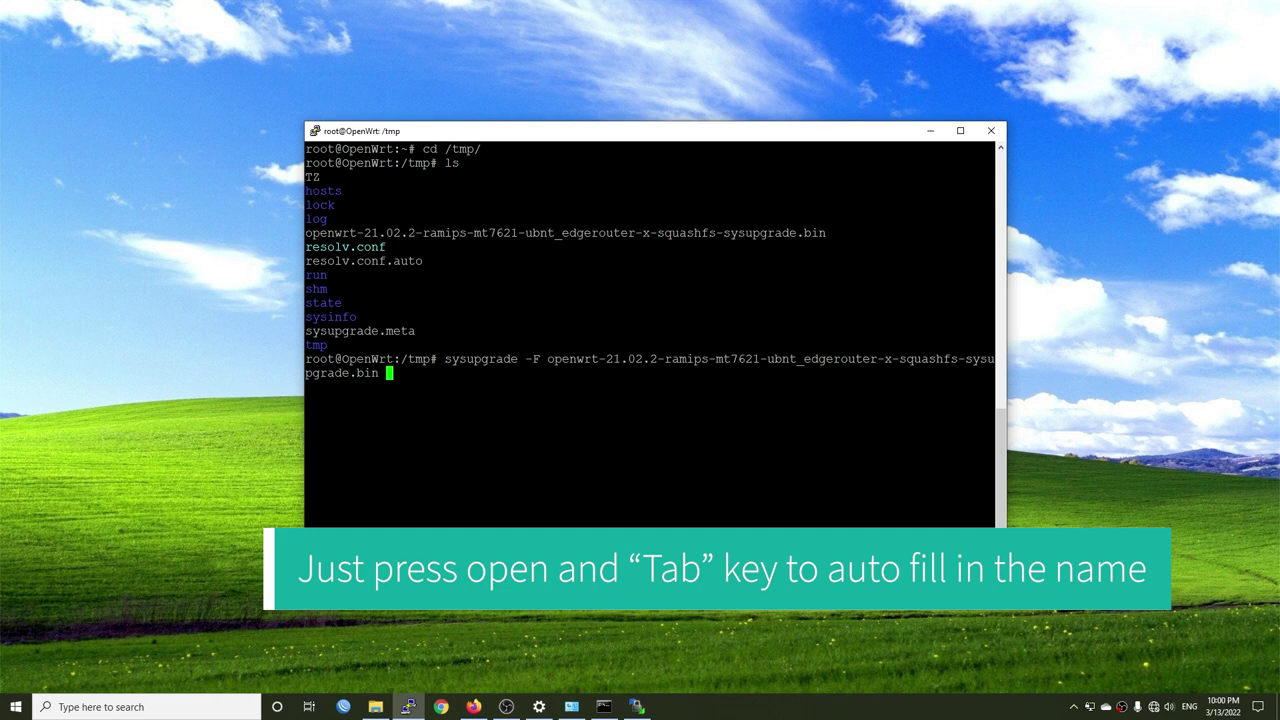
{"action": "key", "text": "Return"}
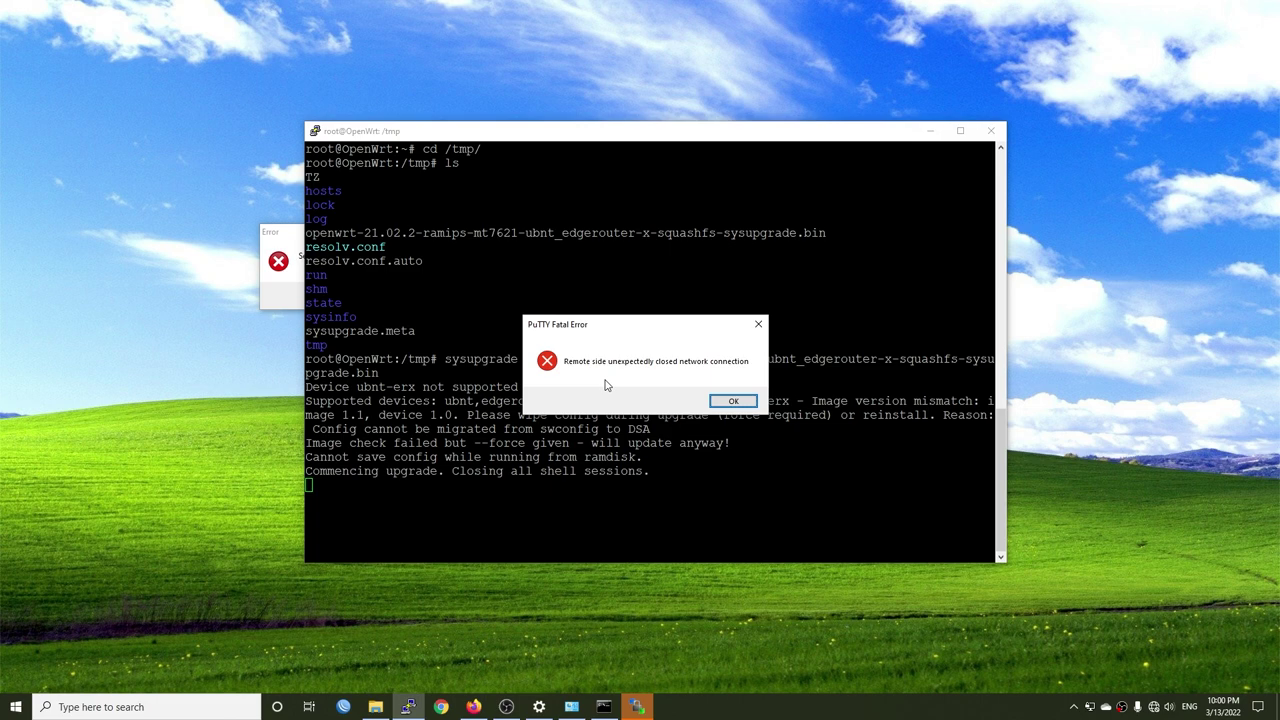
{"action": "key", "text": "Return"}
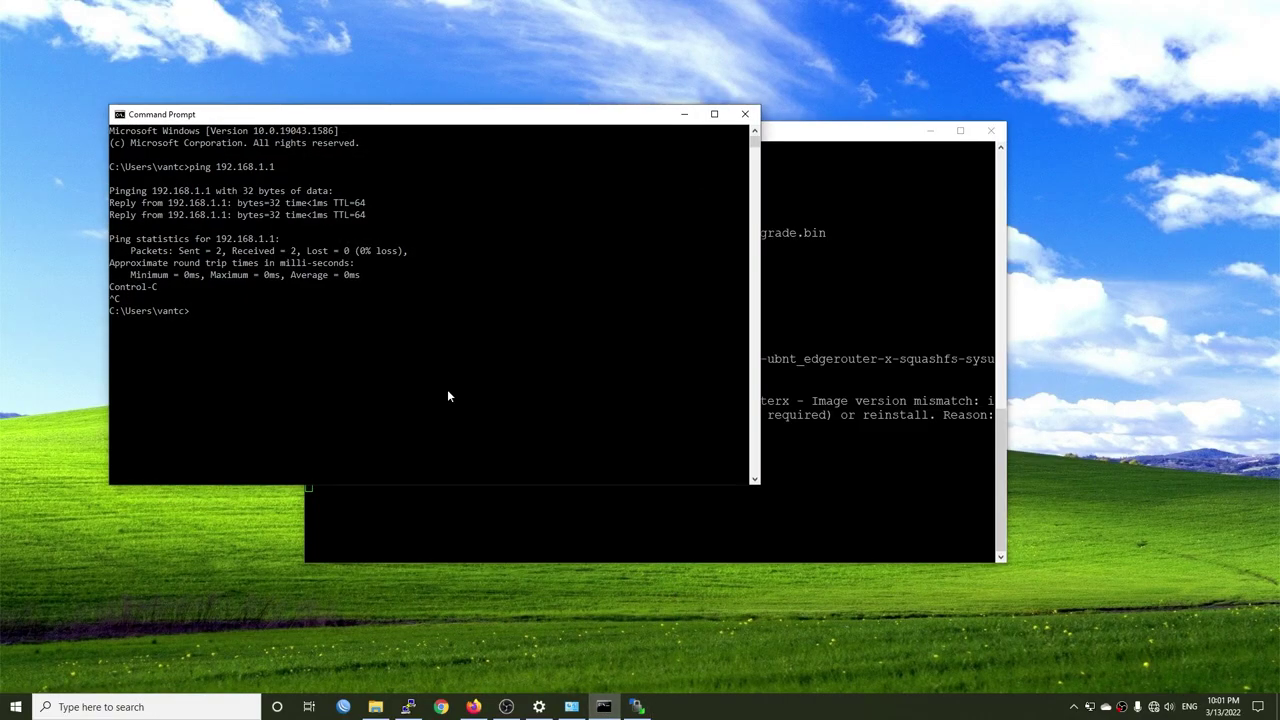
- Ping 192.168.1.1, run a continuous ping -t until replies return, then stop it with Ctrl+C
{"action": "type", "text": "ping 192.168.1.1"}
{"action": "key", "text": "Return"}
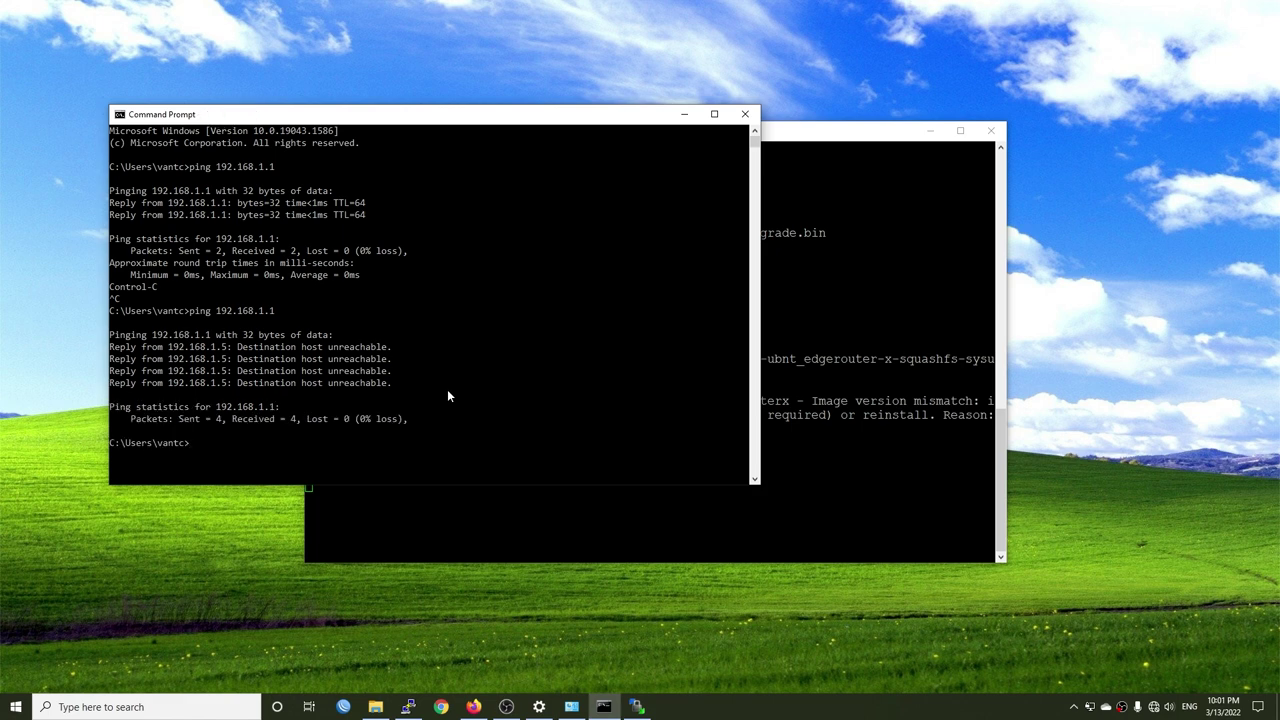
{"action": "key", "text": "Up"}
{"action": "type", "text": "-t"}
{"action": "key", "text": "Return"}
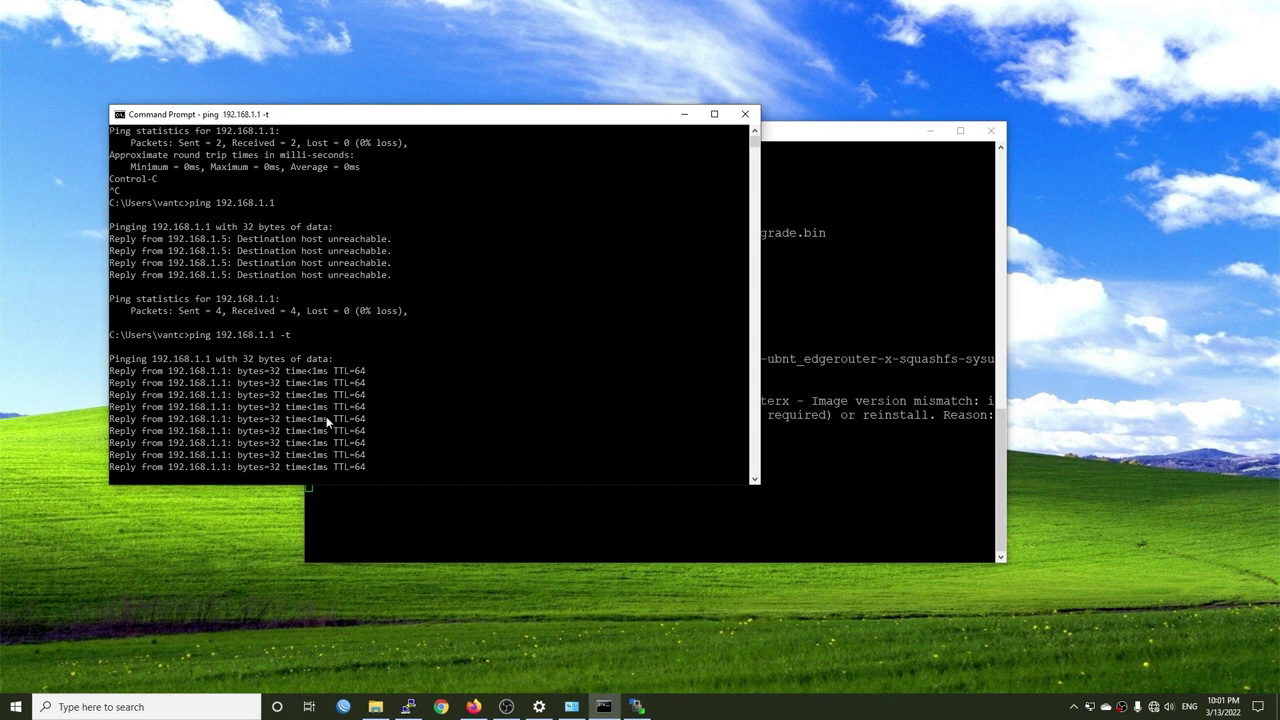
{"action": "key", "text": "ctrl+c"}
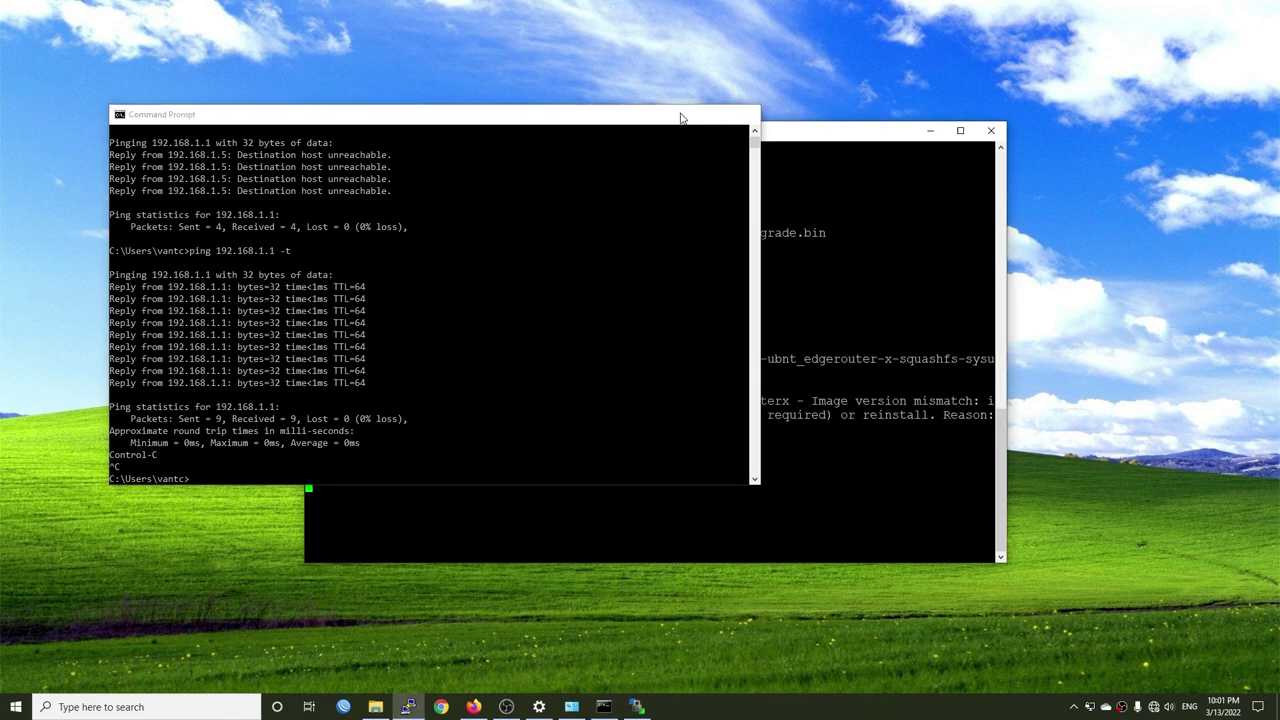
- Set the Ethernet adapter's IPv4 to obtain IP and DNS server addresses automatically
{"action": "left_click", "coordinate": [684, 114]}
{"action": "left_click", "coordinate": [571, 707]}
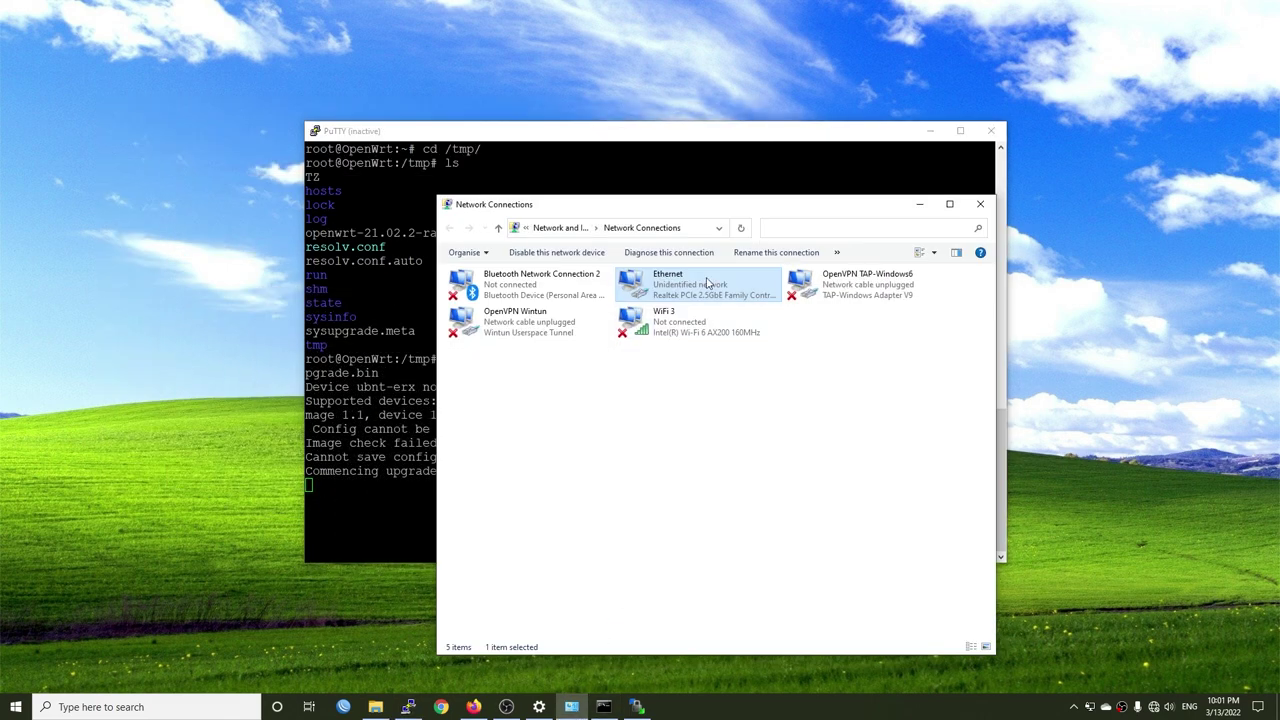
{"action": "double_click", "coordinate": [707, 283]}
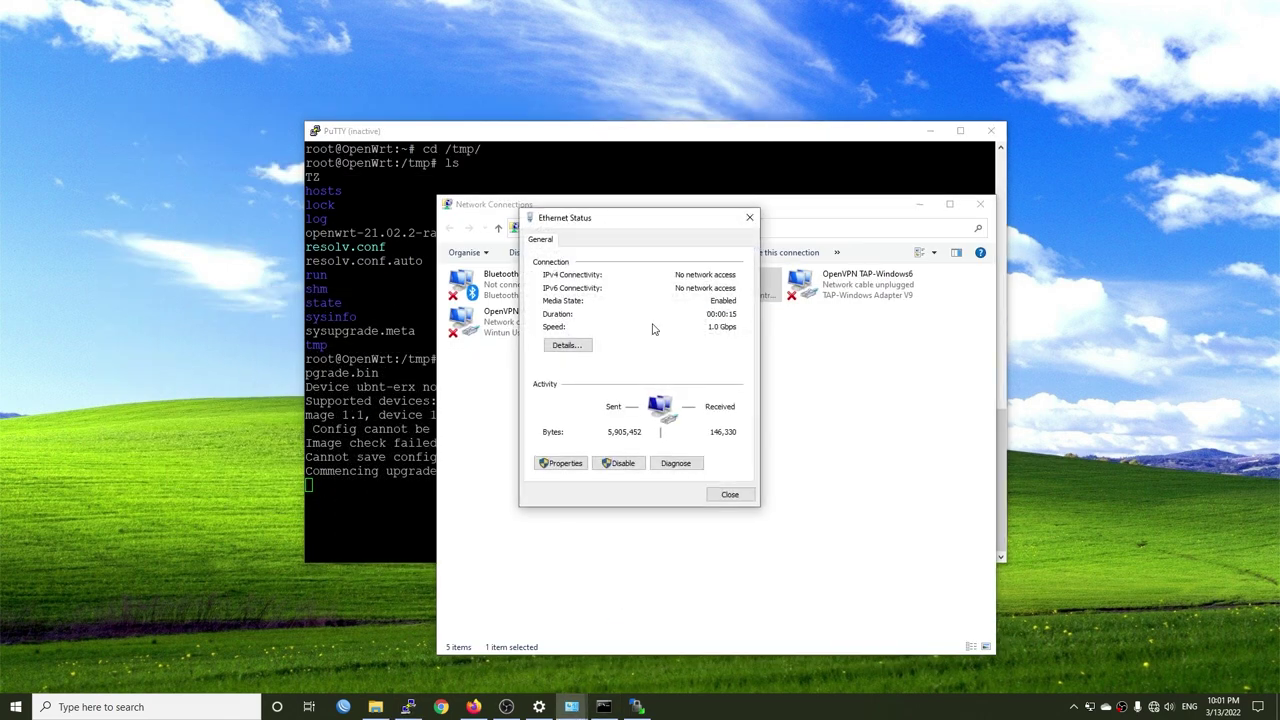
{"action": "left_click", "coordinate": [559, 463]}
{"action": "left_click", "coordinate": [643, 394]}
{"action": "double_click", "coordinate": [643, 394]}
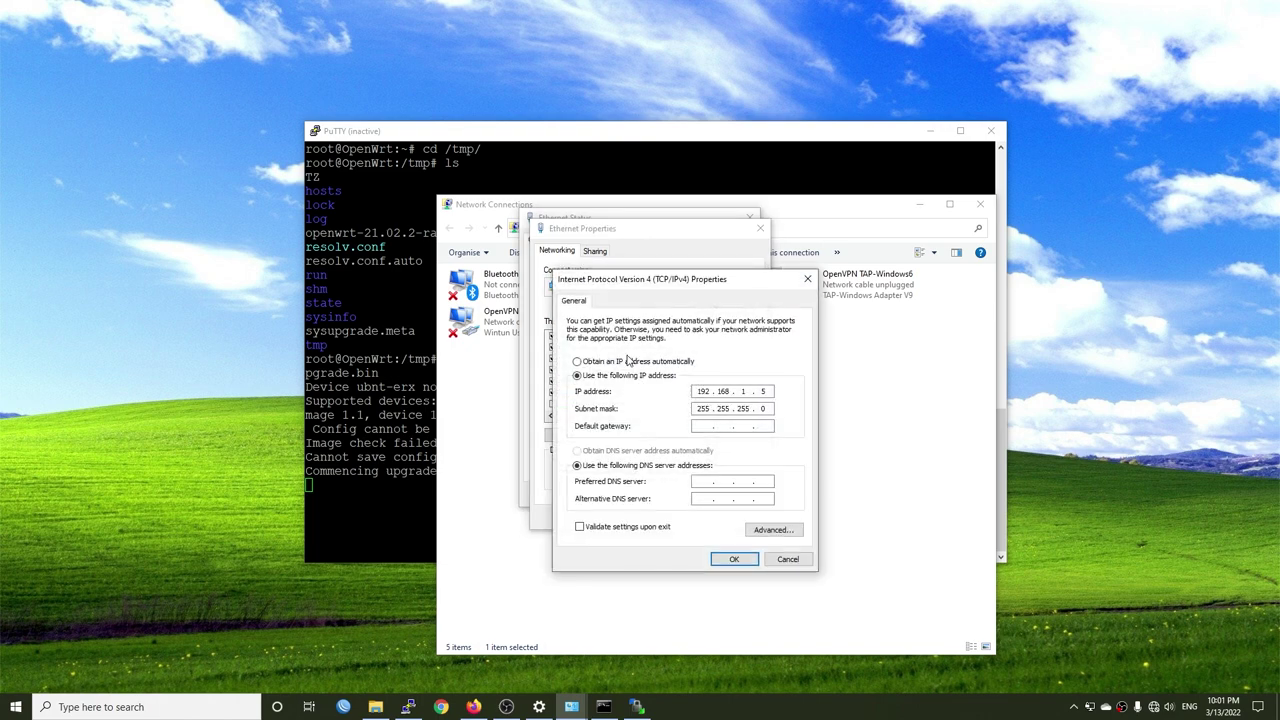
{"action": "left_click", "coordinate": [628, 361]}
{"action": "left_click", "coordinate": [606, 451]}
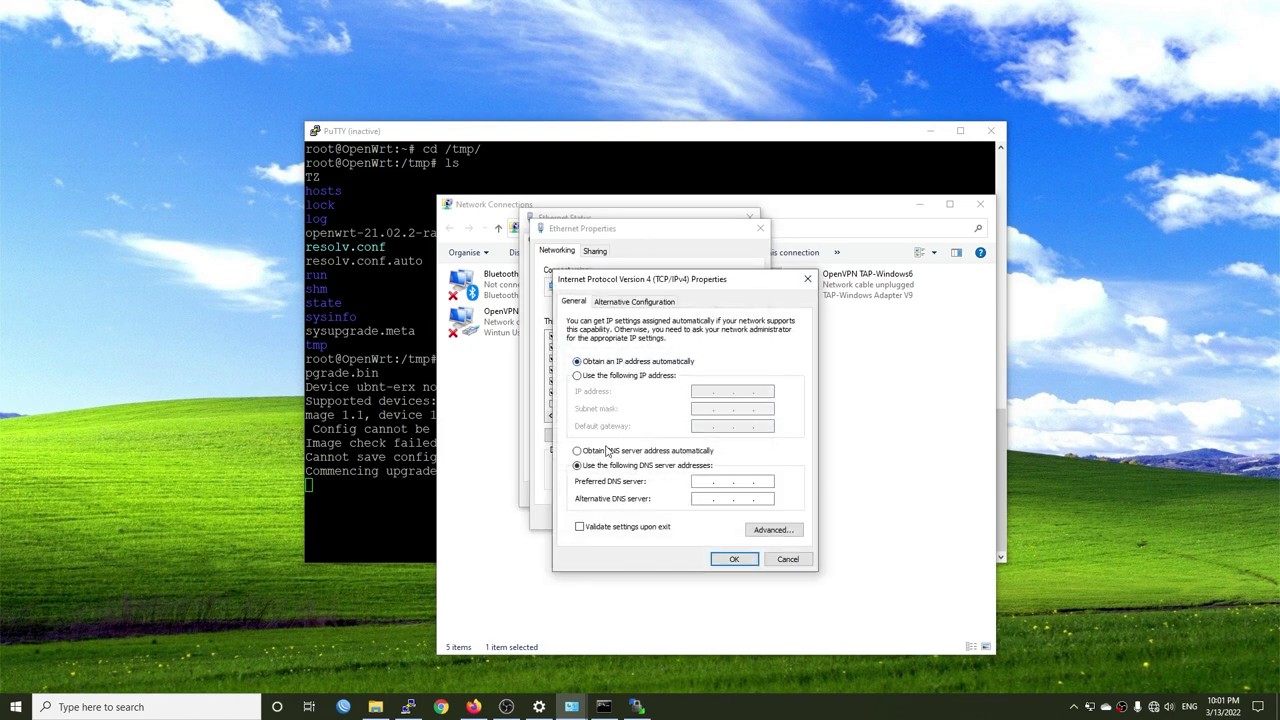
{"action": "left_click", "coordinate": [734, 558]}
{"action": "left_click", "coordinate": [684, 522]}
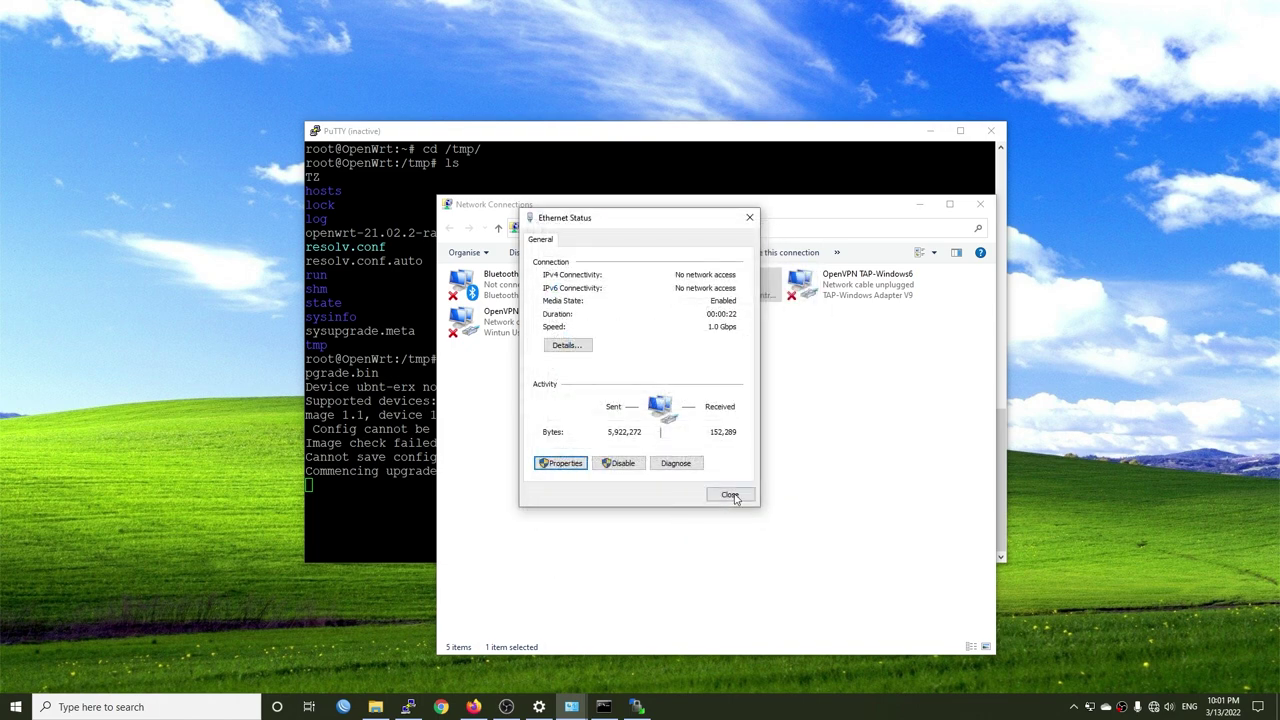
- Verify the Ethernet details show DHCP address 192.168.1.209 with gateway and DNS 192.168.1.1
{"action": "left_click", "coordinate": [582, 350]}
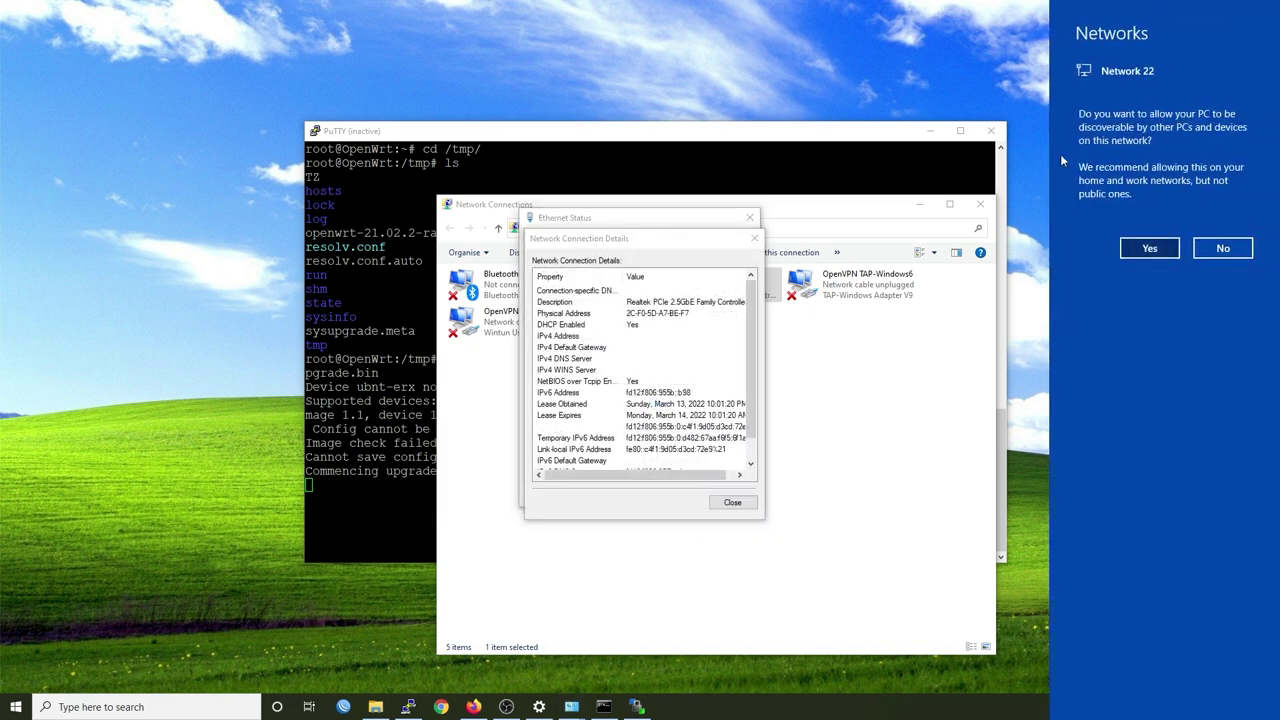
{"action": "left_click", "coordinate": [1148, 249]}
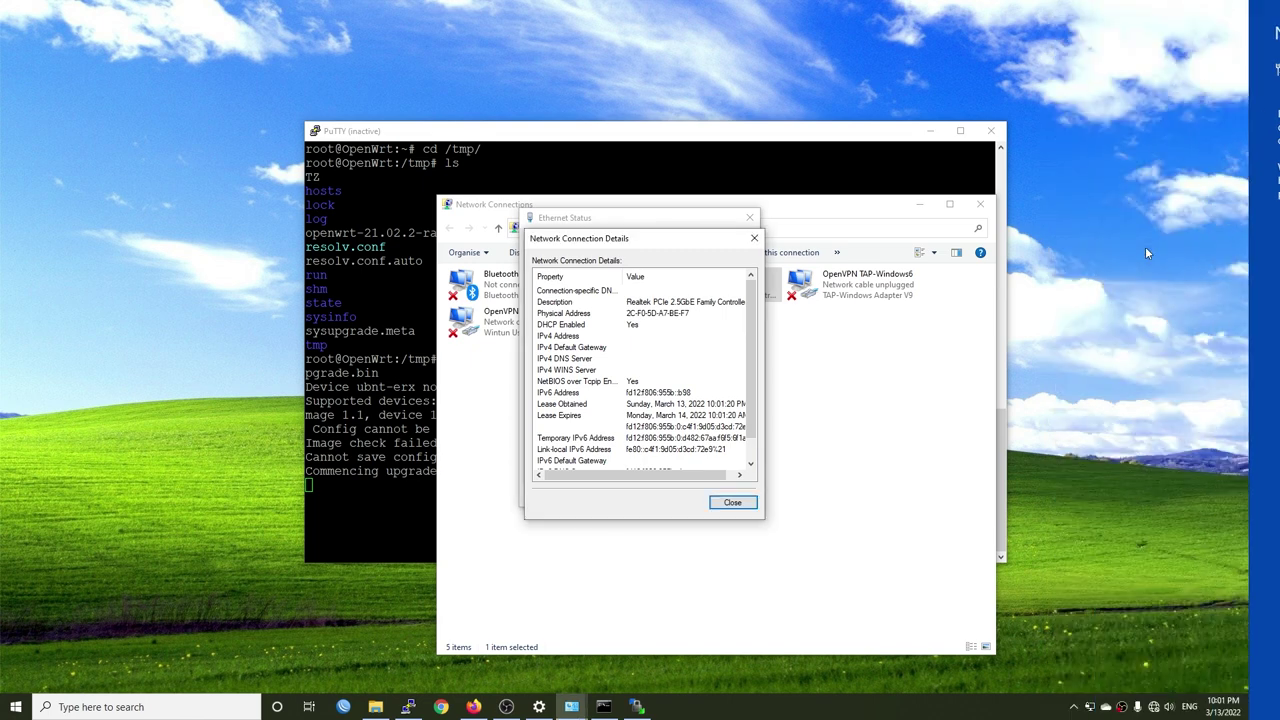
{"action": "left_click", "coordinate": [750, 218]}
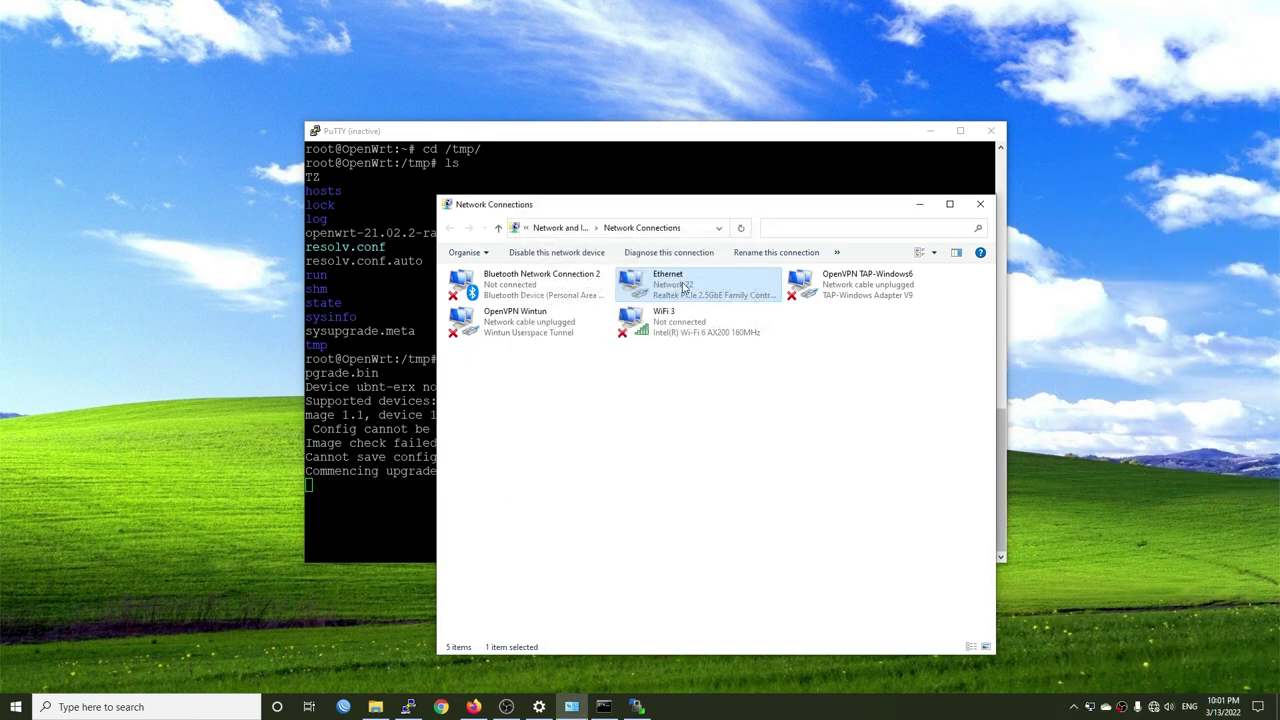
{"action": "double_click", "coordinate": [683, 285]}
{"action": "left_click", "coordinate": [567, 345]}
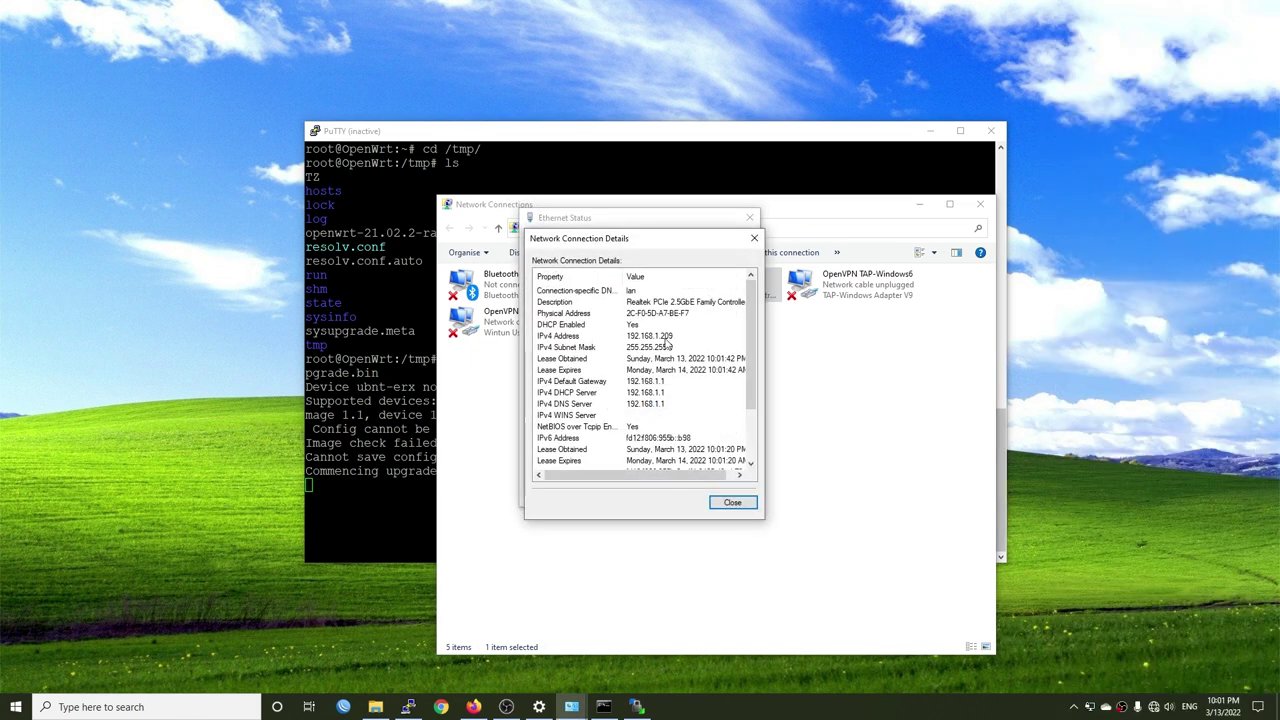
{"action": "left_click", "coordinate": [667, 341]}
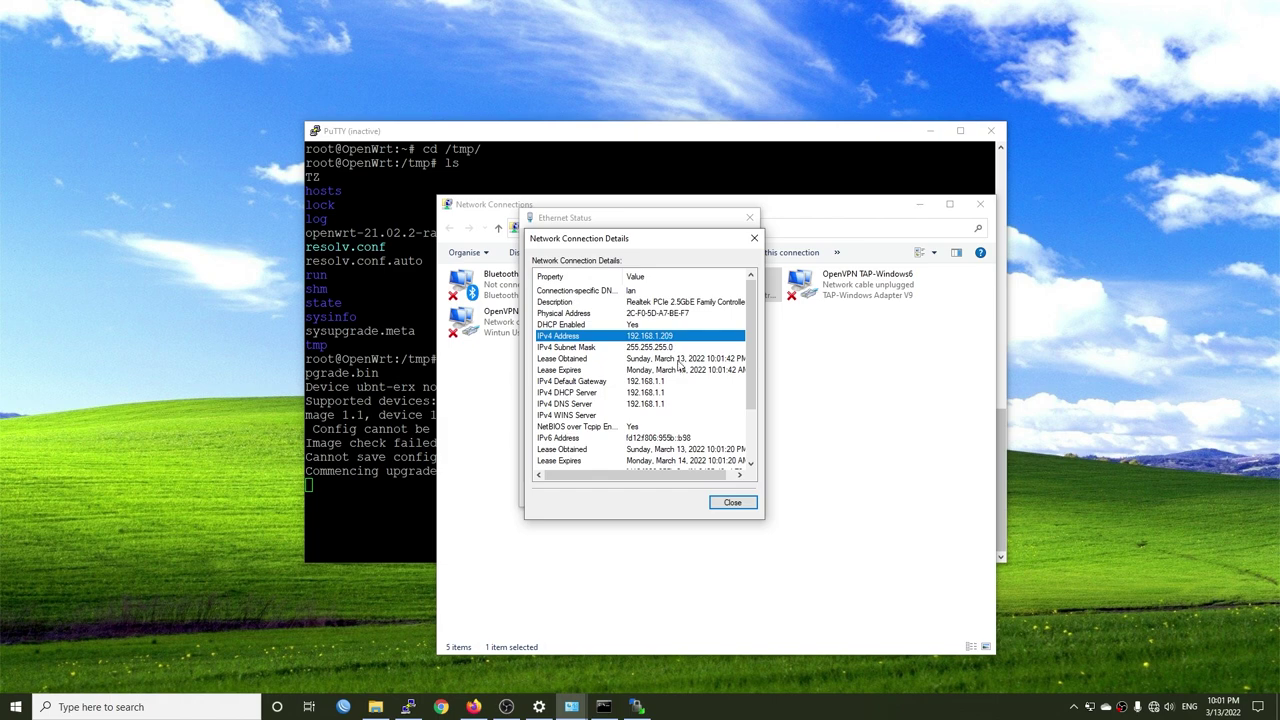
{"action": "left_click", "coordinate": [754, 238]}
{"action": "left_click", "coordinate": [750, 218]}
{"action": "left_click", "coordinate": [919, 204]}
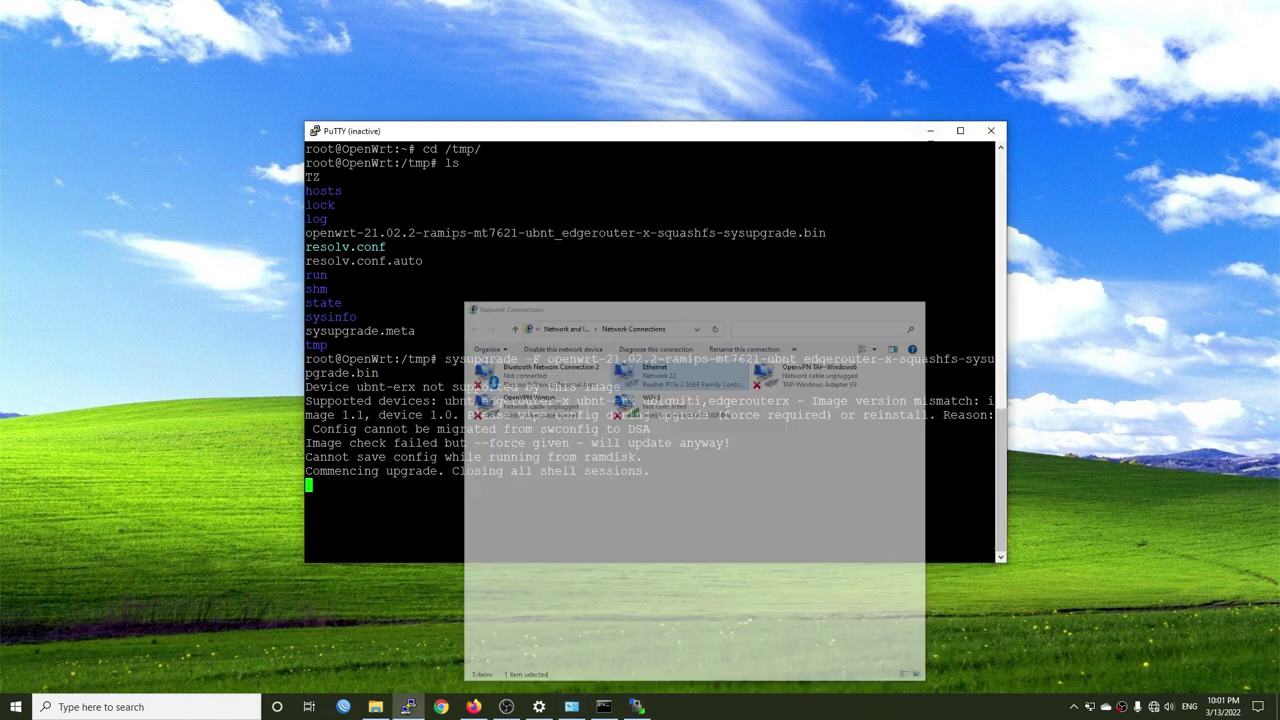
{"action": "left_click", "coordinate": [930, 130]}
{"action": "left_click", "coordinate": [473, 707]}
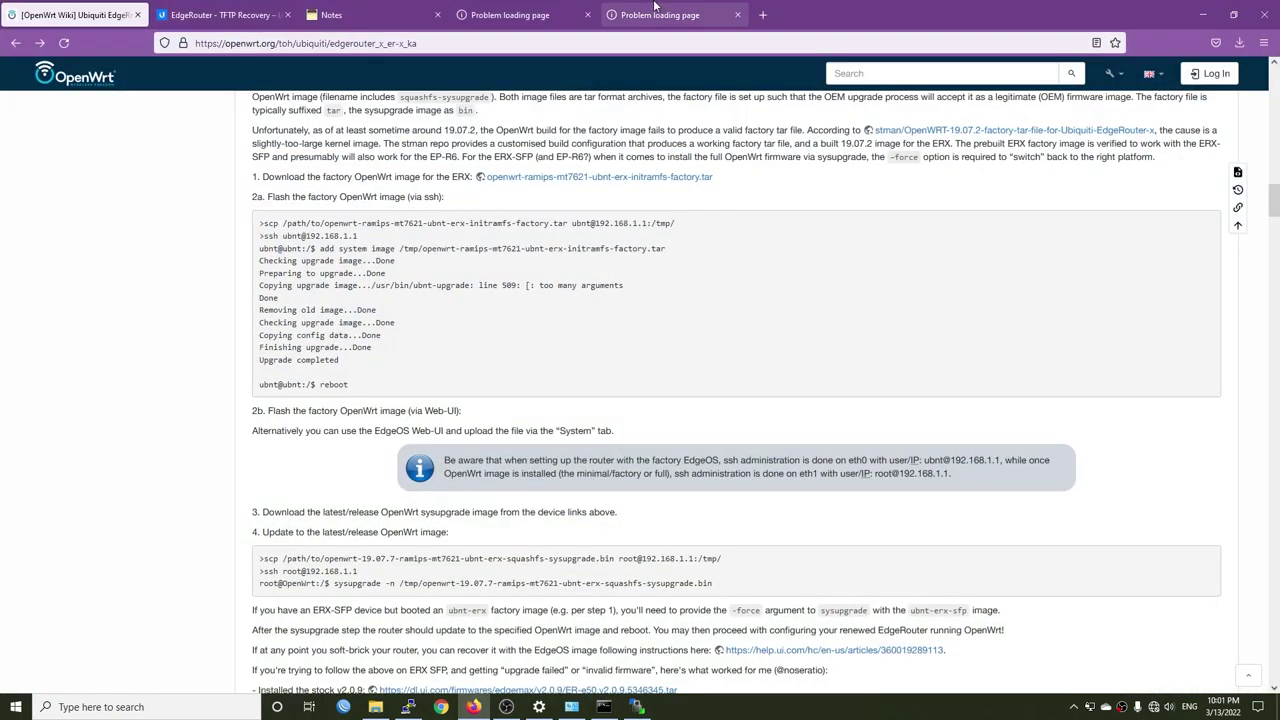
{"action": "left_click", "coordinate": [656, 8]}
{"action": "left_click", "coordinate": [335, 41]}
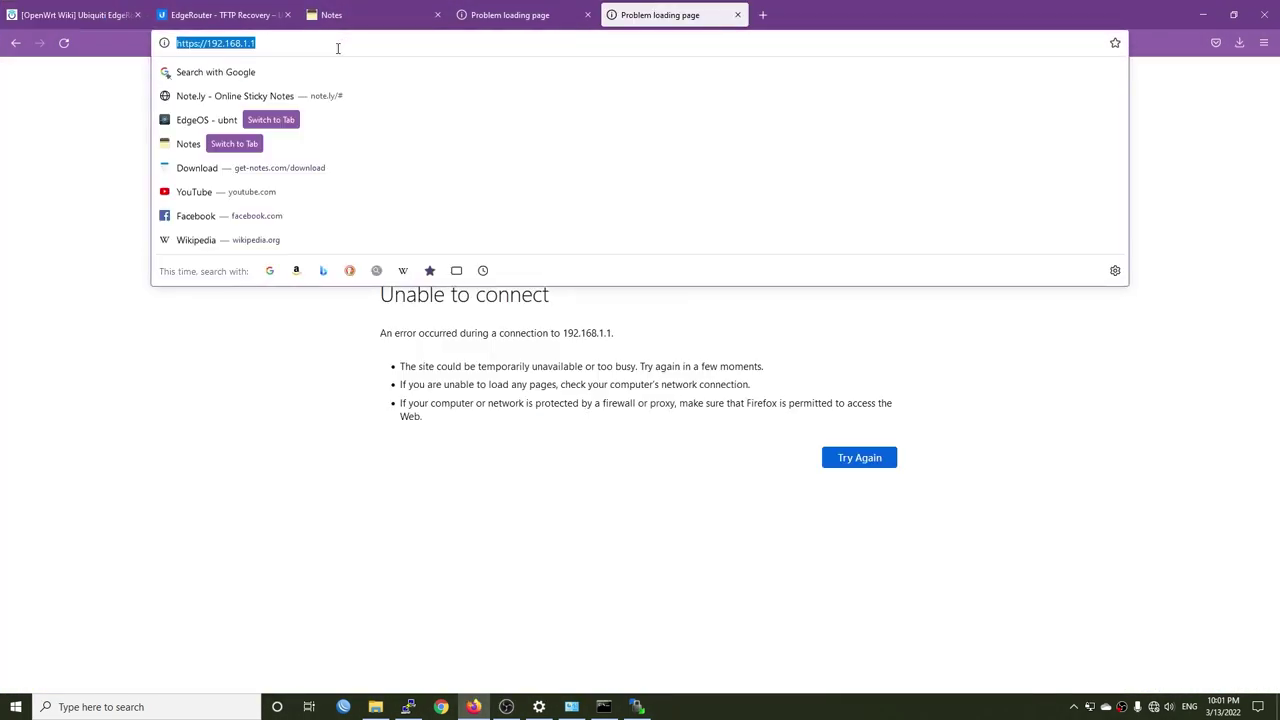
{"action": "key", "text": "Return"}
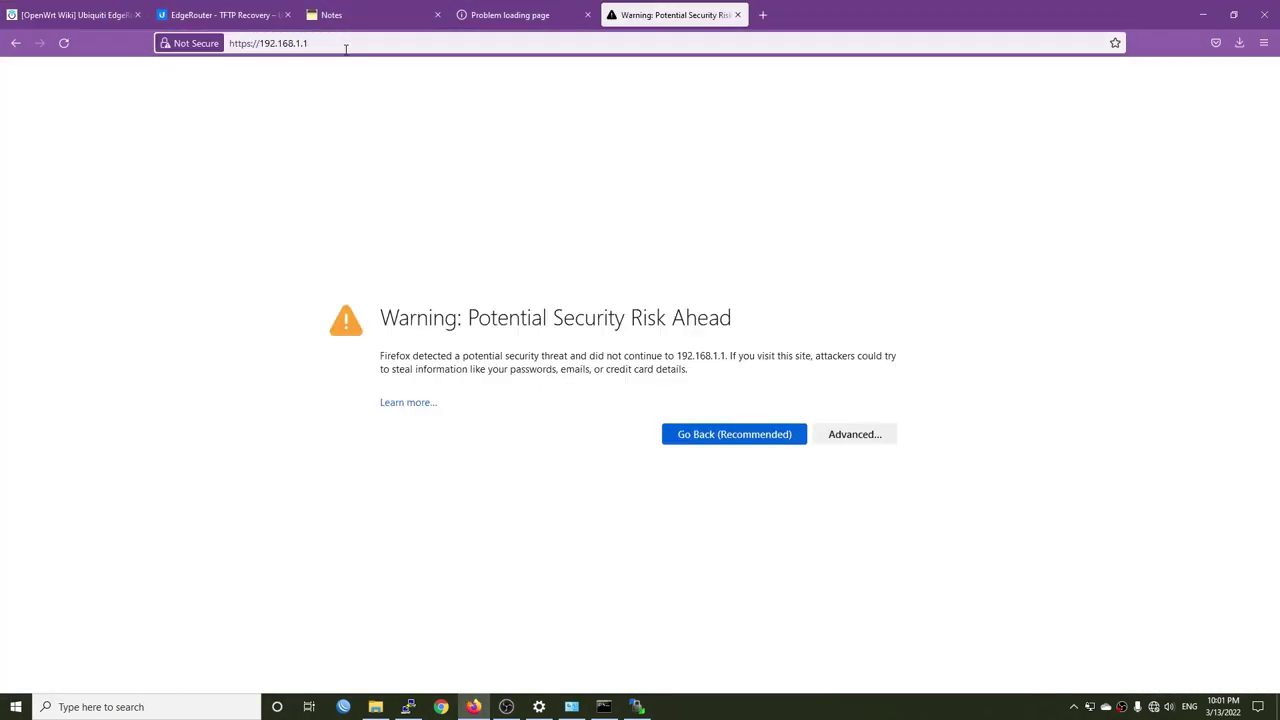
{"action": "left_click", "coordinate": [855, 434]}
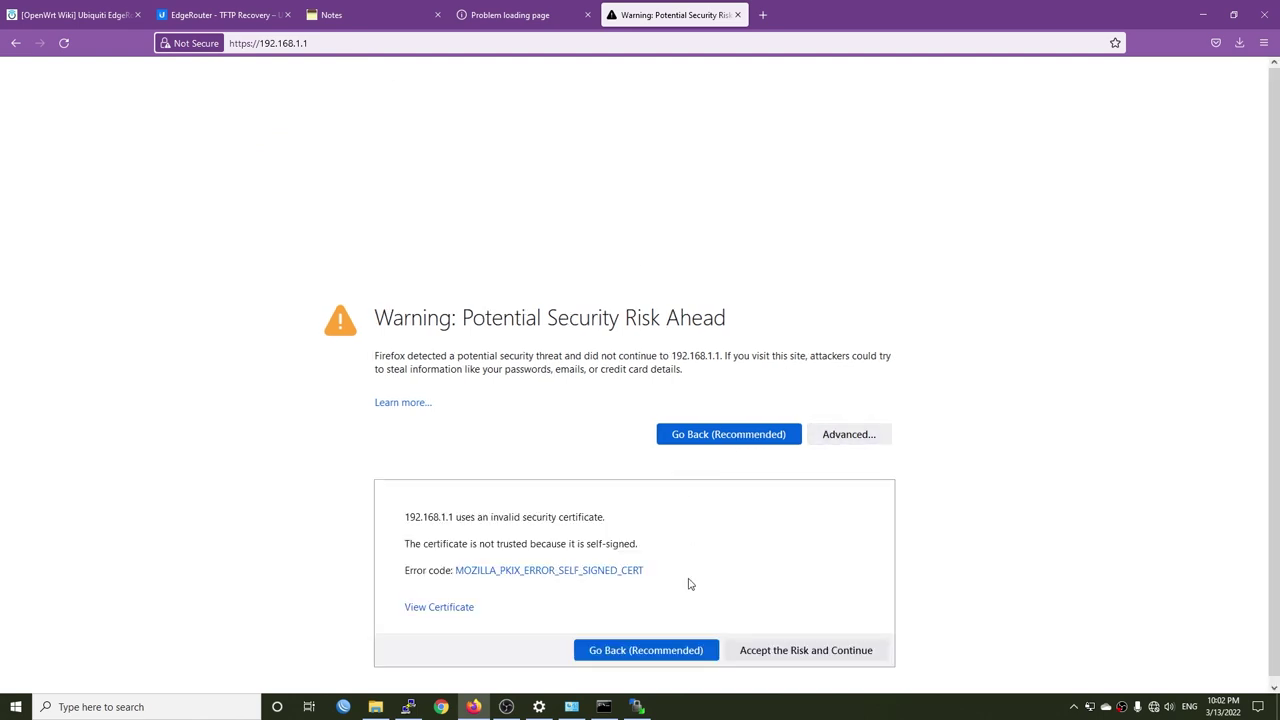
{"action": "left_click", "coordinate": [799, 649]}
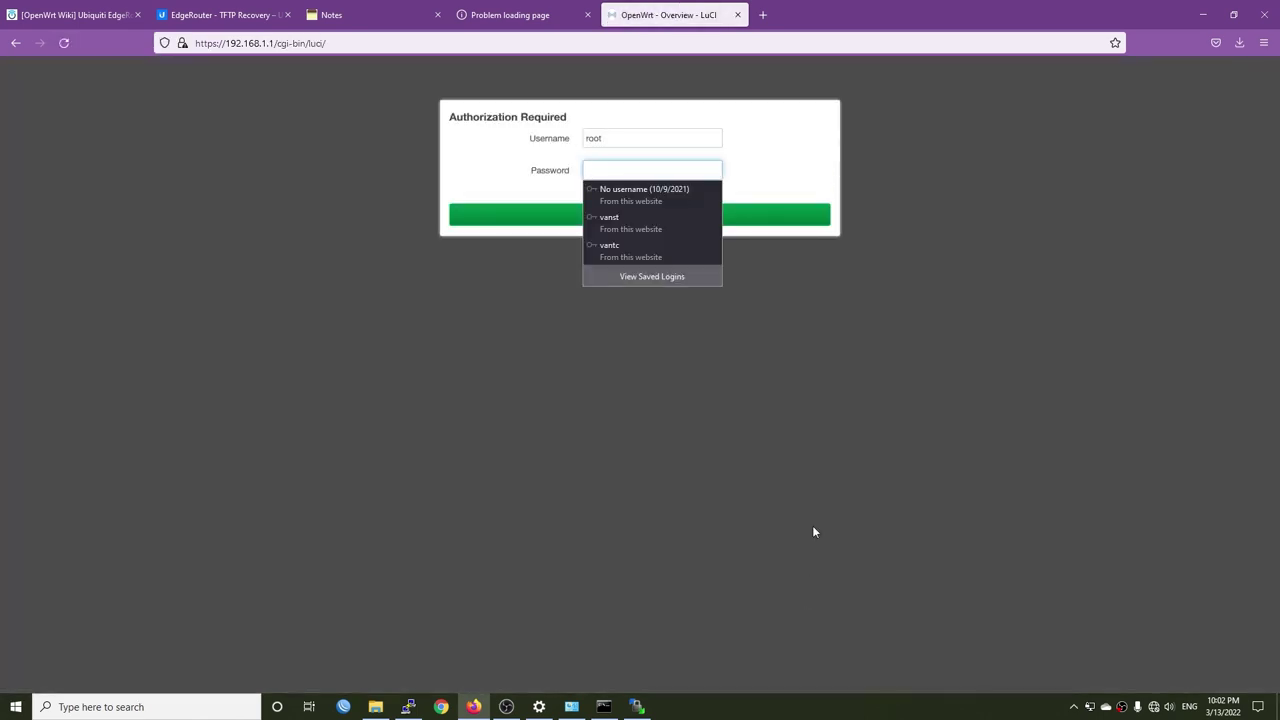
{"action": "left_click", "coordinate": [736, 192]}
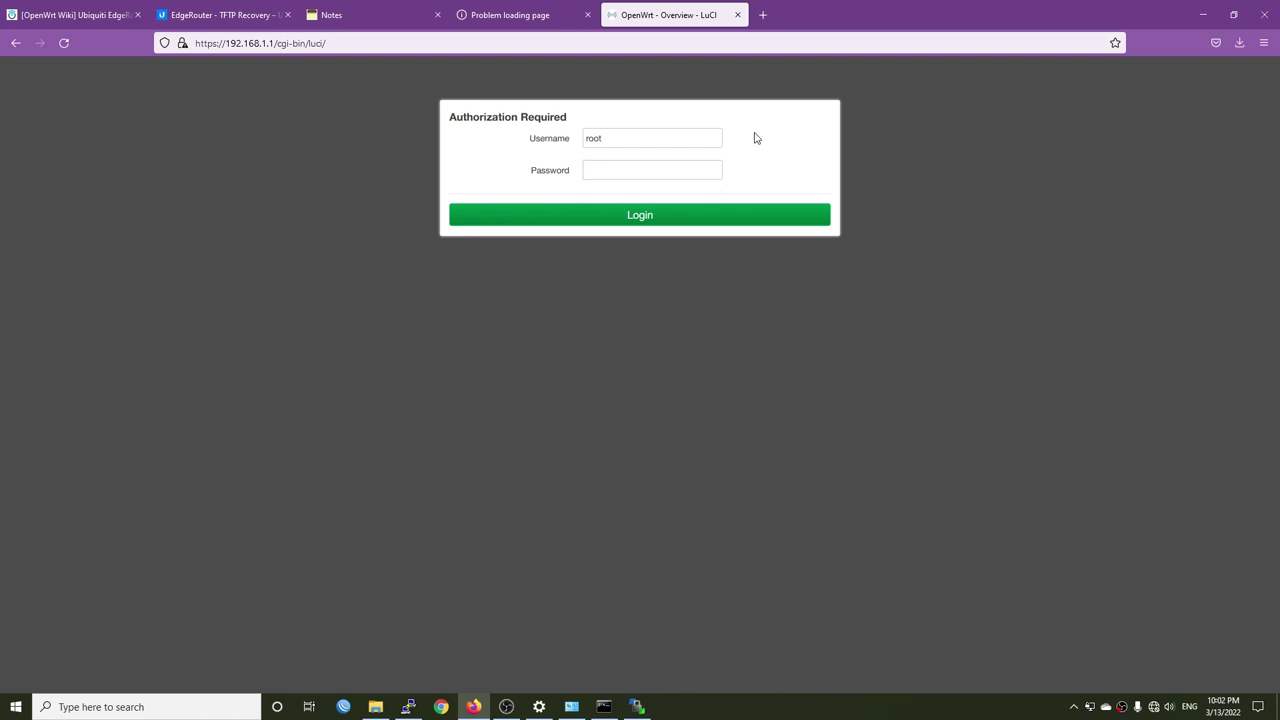
- Log in to LuCI with the empty root password to reach the Status overview
{"action": "left_click", "coordinate": [635, 169]}
{"action": "left_click", "coordinate": [737, 215]}
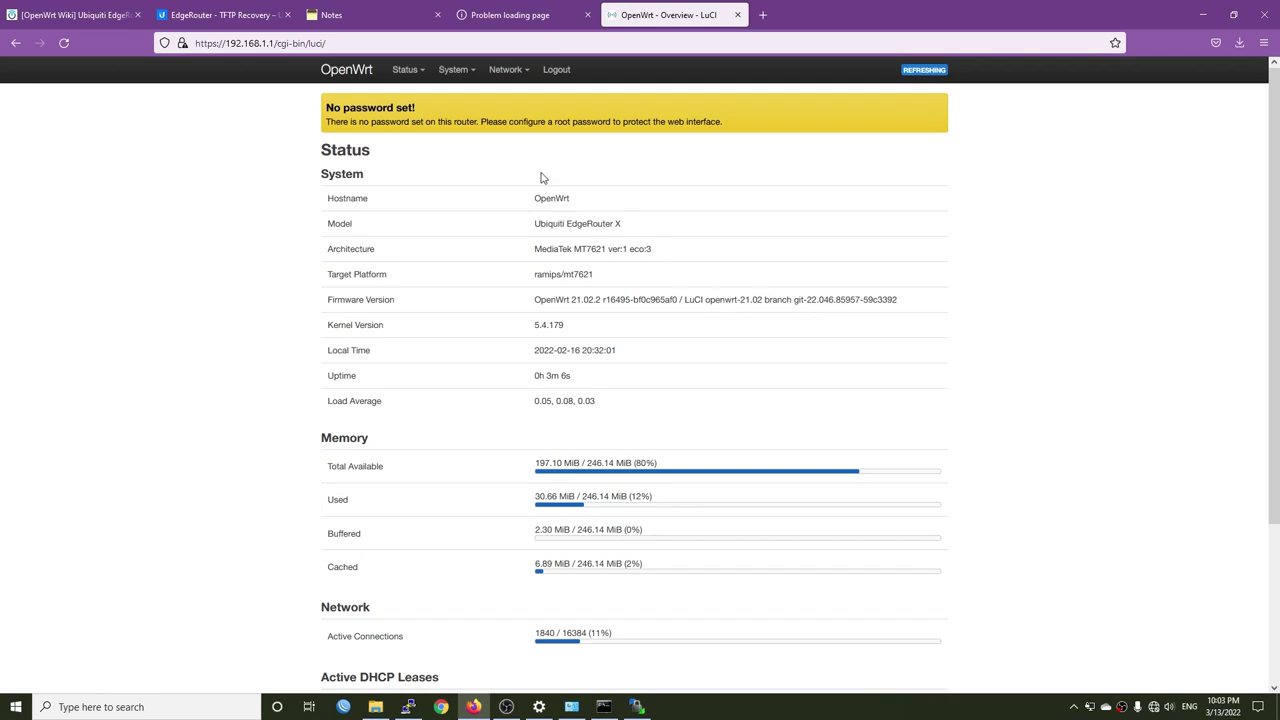
{"action": "mouse_move", "coordinate": [453, 77]}
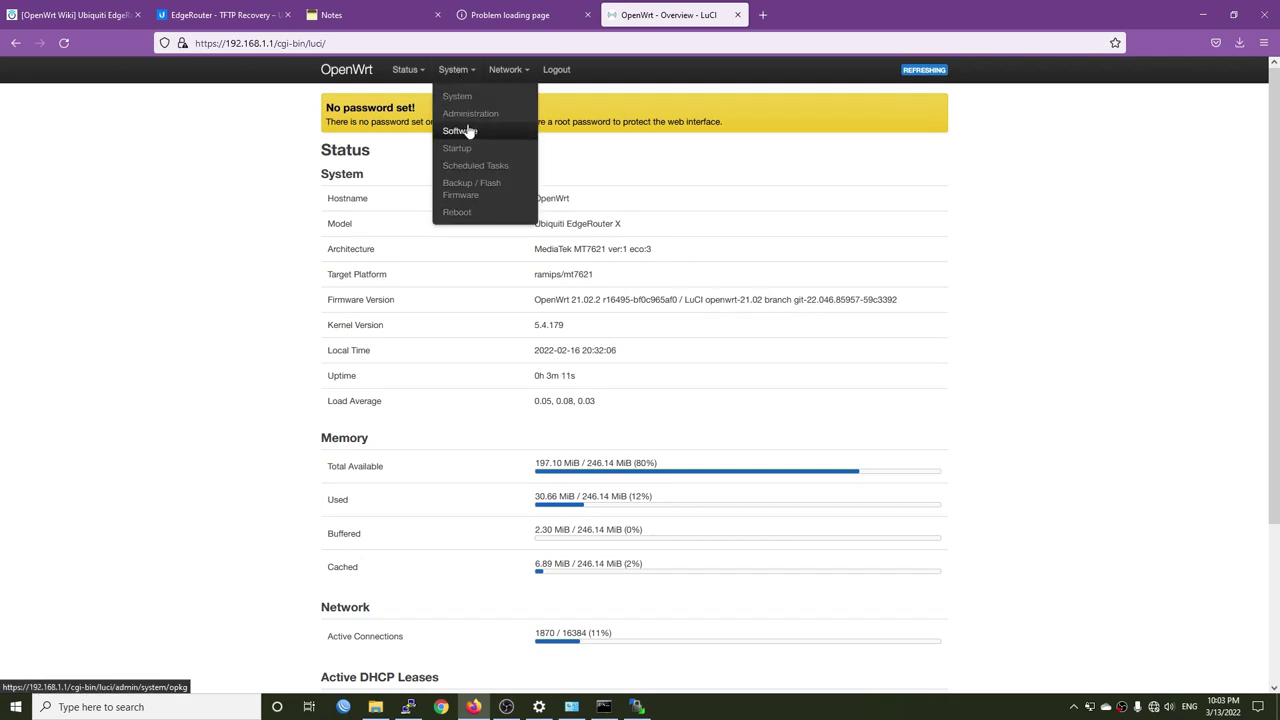
- Enter and confirm a new router password on the Administration page and save it
{"action": "left_click", "coordinate": [471, 115]}
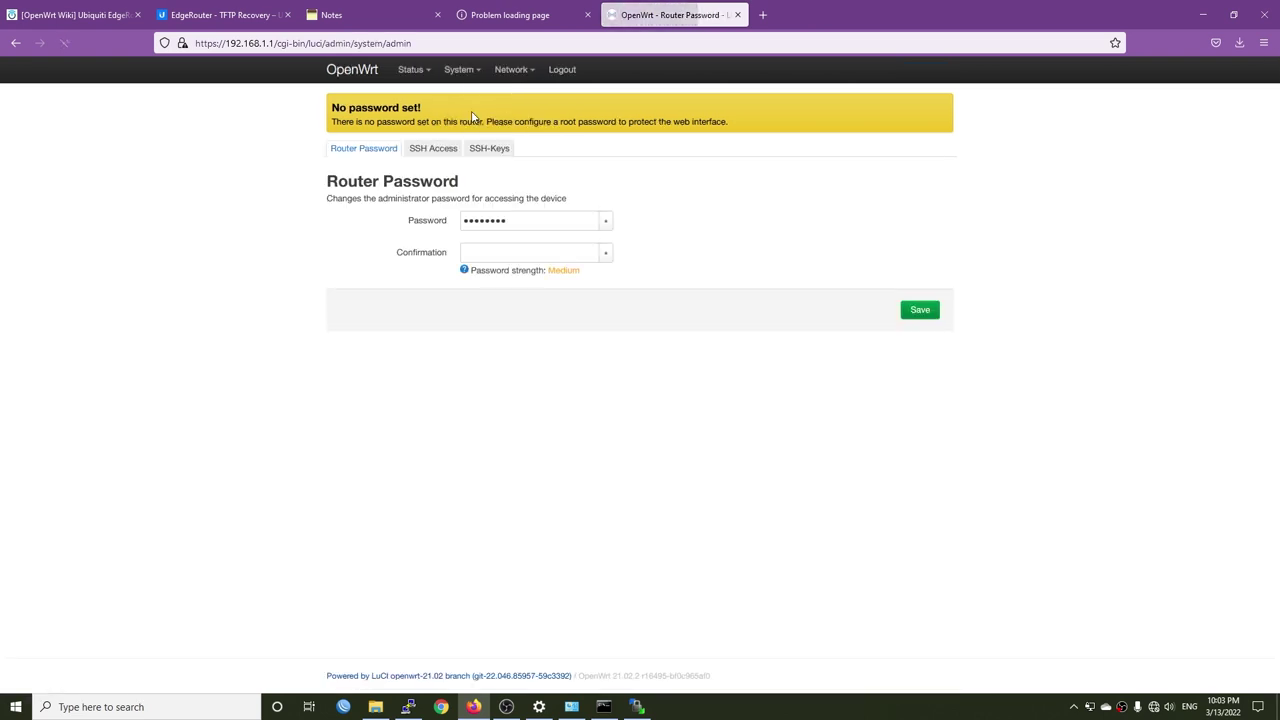
{"action": "double_click", "coordinate": [533, 227]}
{"action": "type", "text": "pa"}
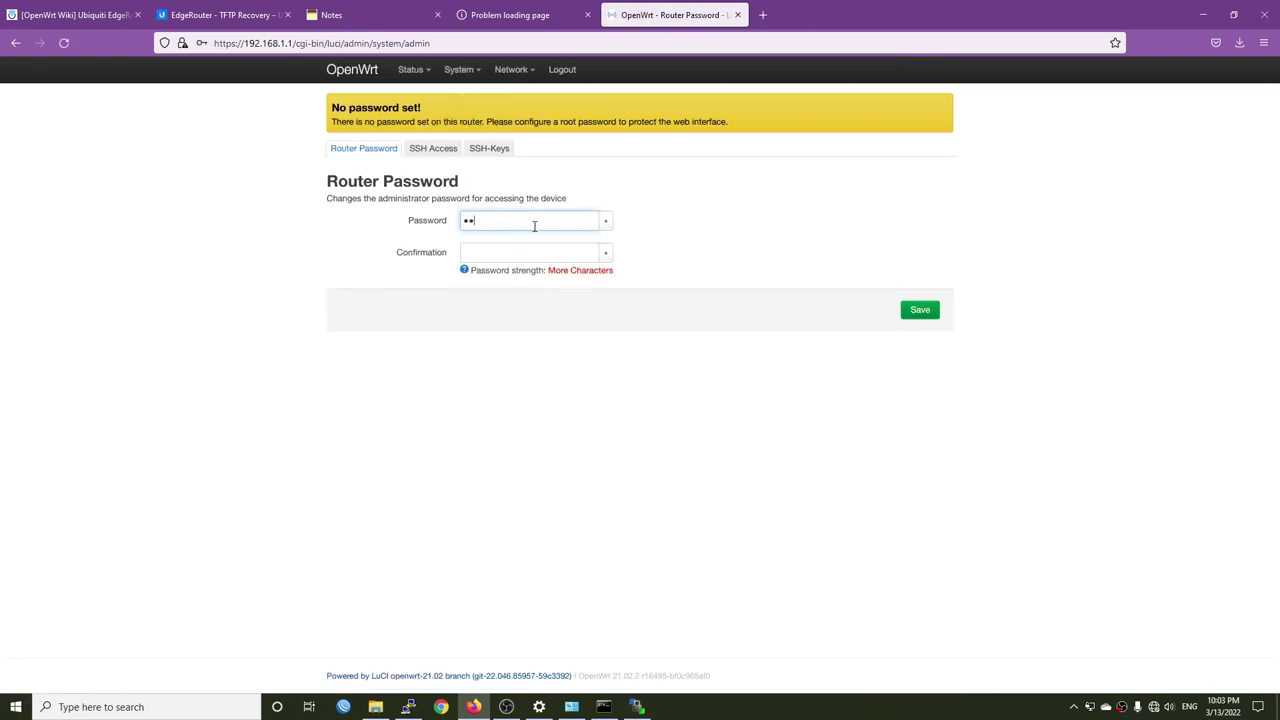
{"action": "type", "text": "ssword"}
{"action": "key", "text": "Tab"}
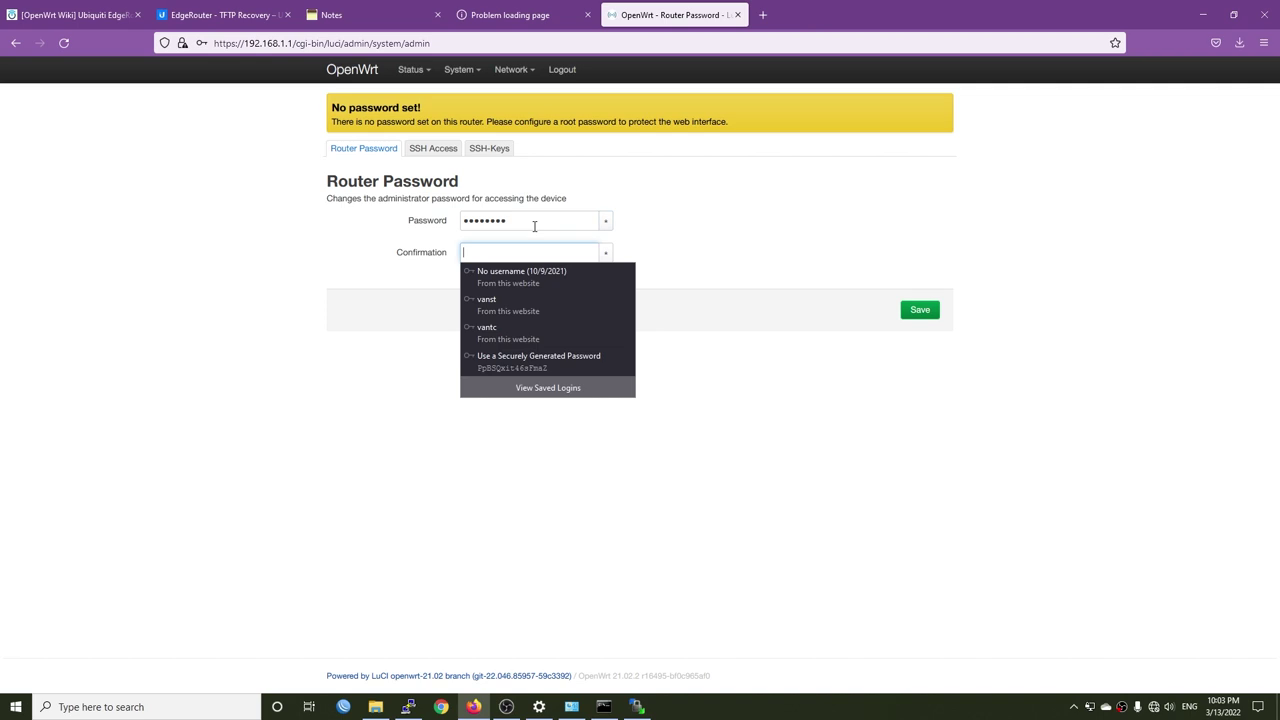
{"action": "type", "text": "pas"}
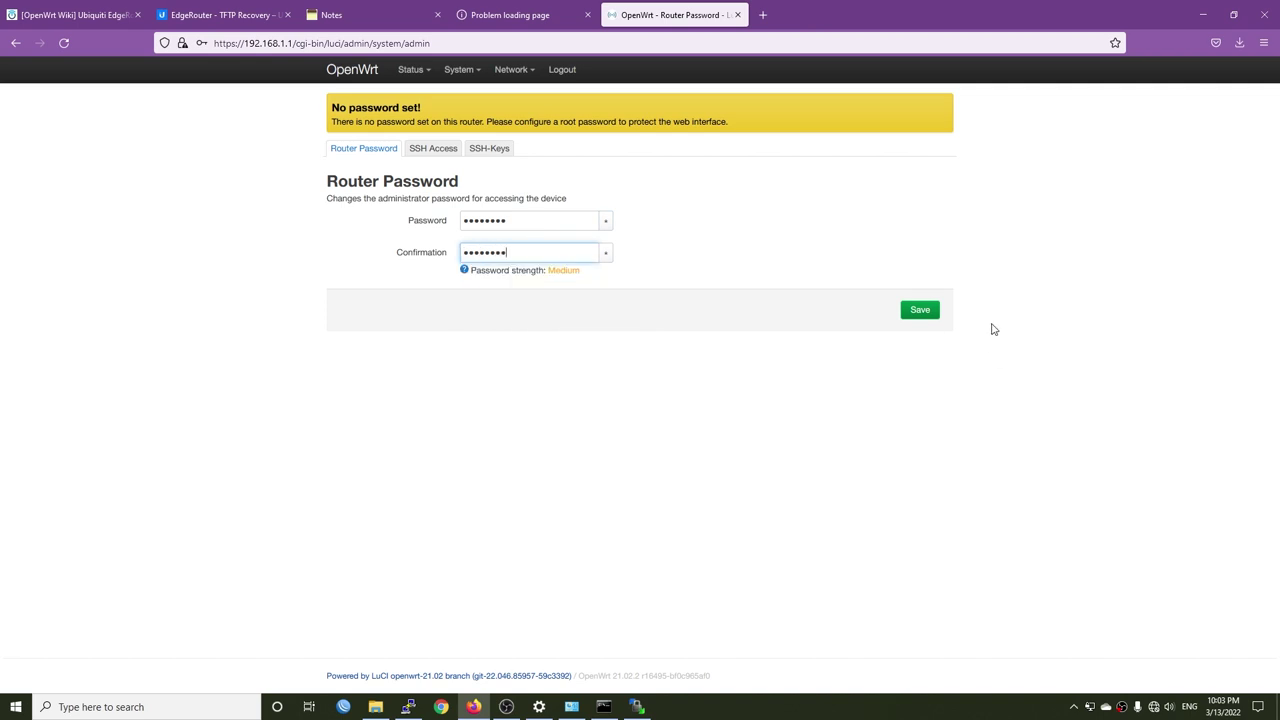
{"action": "left_click", "coordinate": [920, 310]}
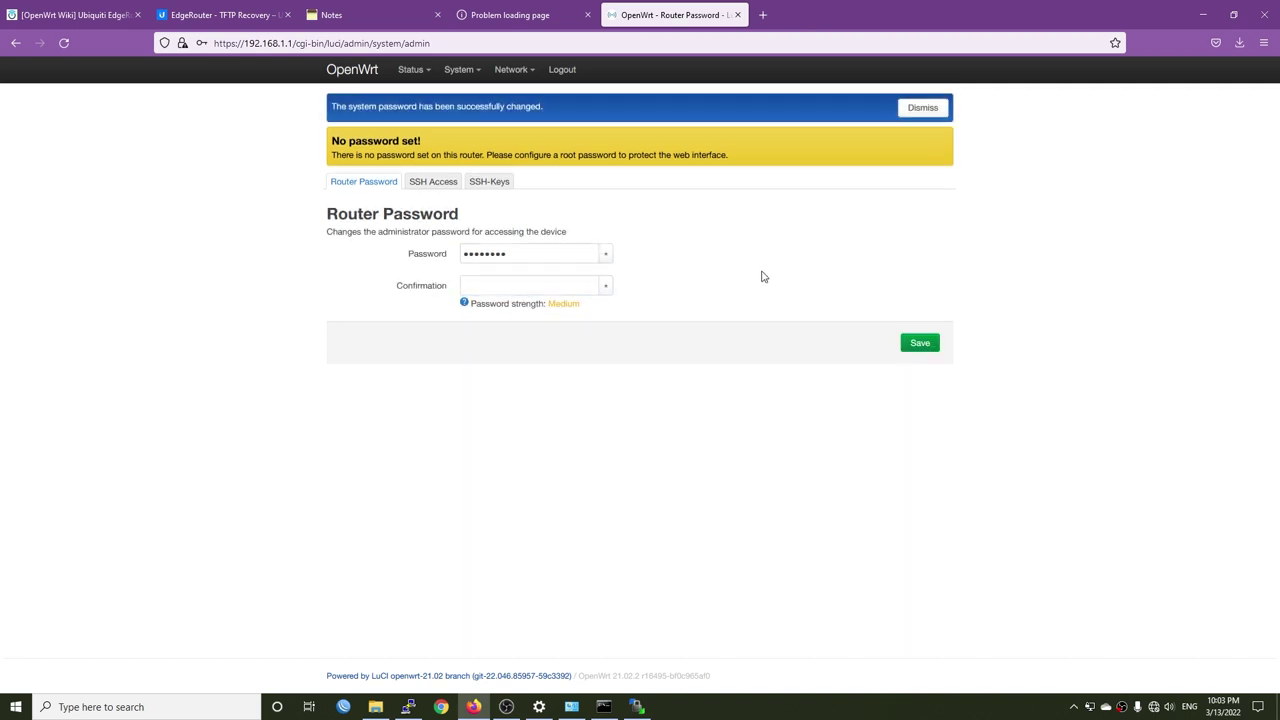
{"action": "mouse_move", "coordinate": [456, 70]}
{"action": "left_click", "coordinate": [469, 102]}
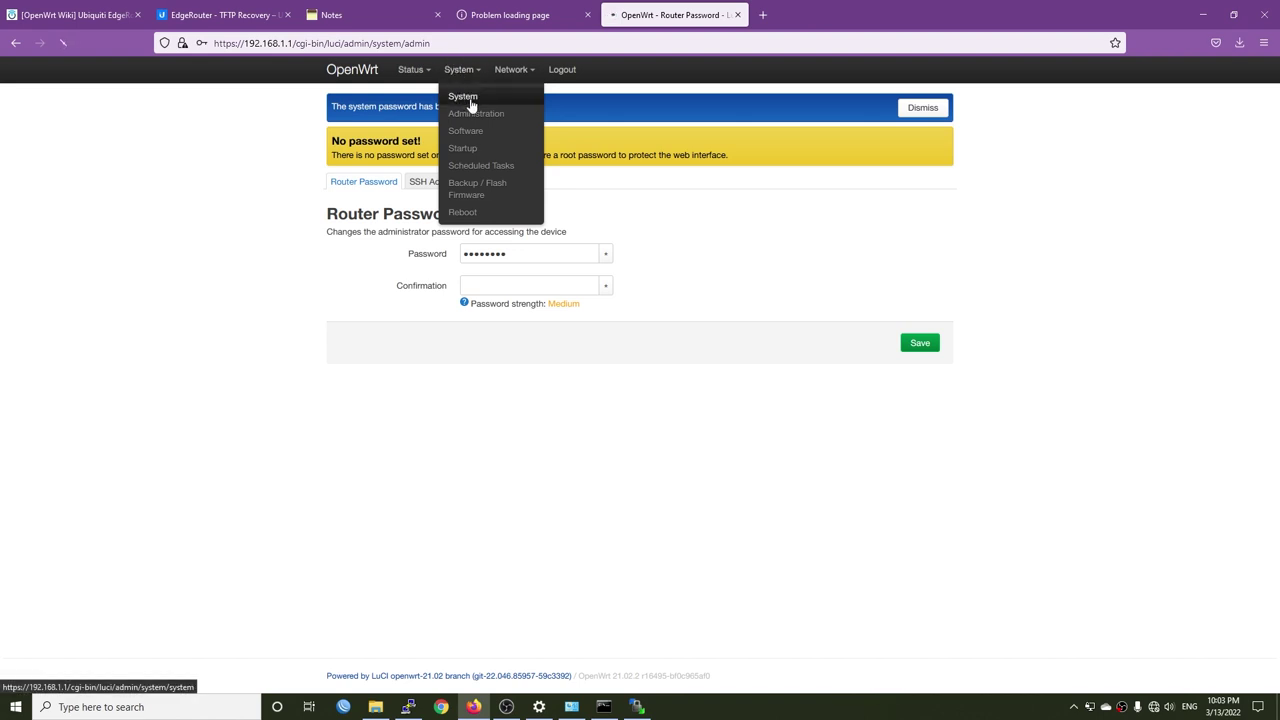
- Change the router hostname from OpenWrt to EdgeRouterX
{"action": "double_click", "coordinate": [478, 251]}
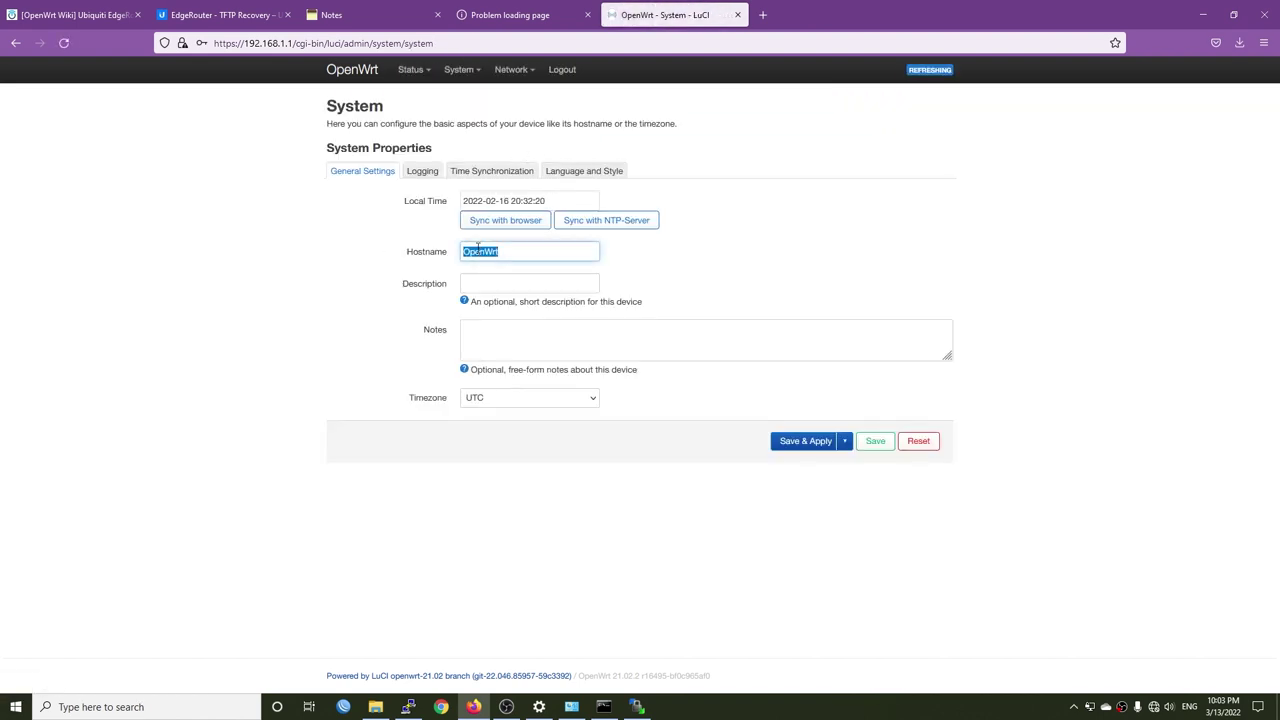
{"action": "type", "text": "E"}
{"action": "key", "text": "BackSpace"}
{"action": "key", "text": "BackSpace"}
{"action": "key", "text": "BackSpace"}
{"action": "key", "text": "ctrl+a"}
{"action": "type", "text": "EdgeRouterX"}
{"action": "key", "text": "ctrl+a"}
- Choose Asia/Ho Chi Minh as the timezone and Save & Apply the system settings
{"action": "left_click", "coordinate": [530, 398]}
{"action": "scroll", "coordinate": [543, 280], "scroll_direction": "down", "scroll_amount": 10}
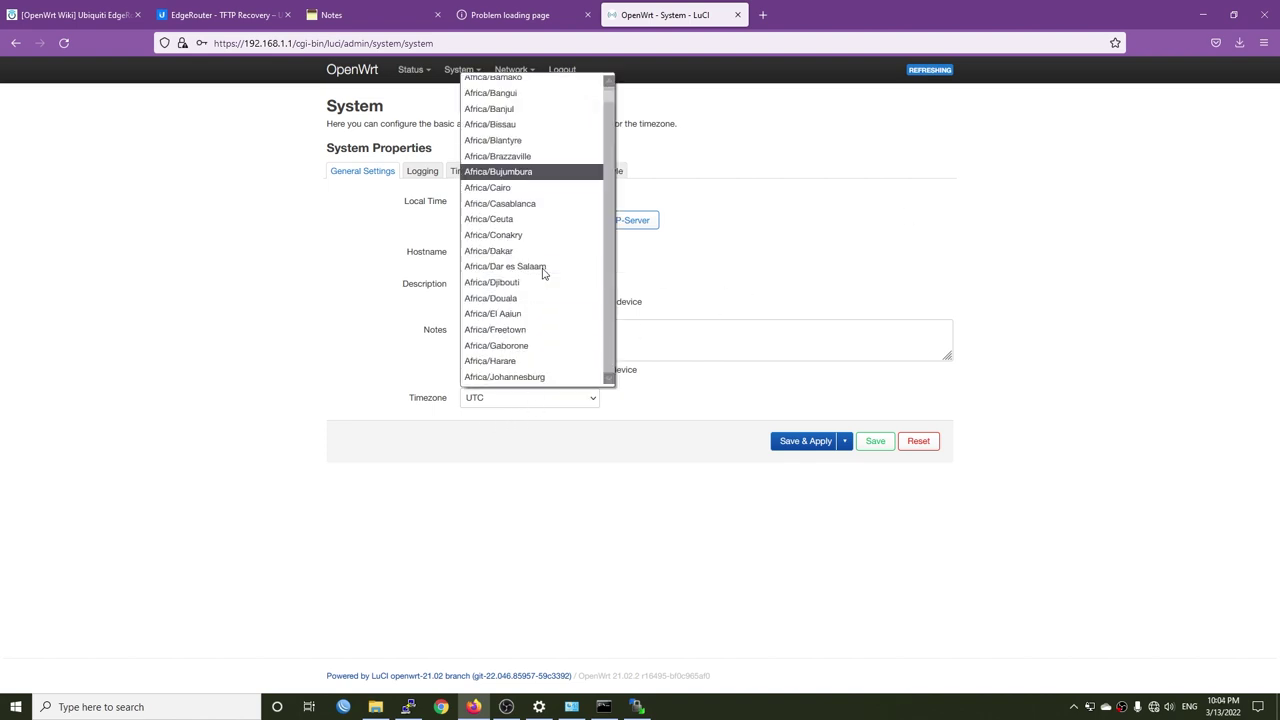
{"action": "scroll", "coordinate": [543, 287], "scroll_direction": "down", "scroll_amount": 20}
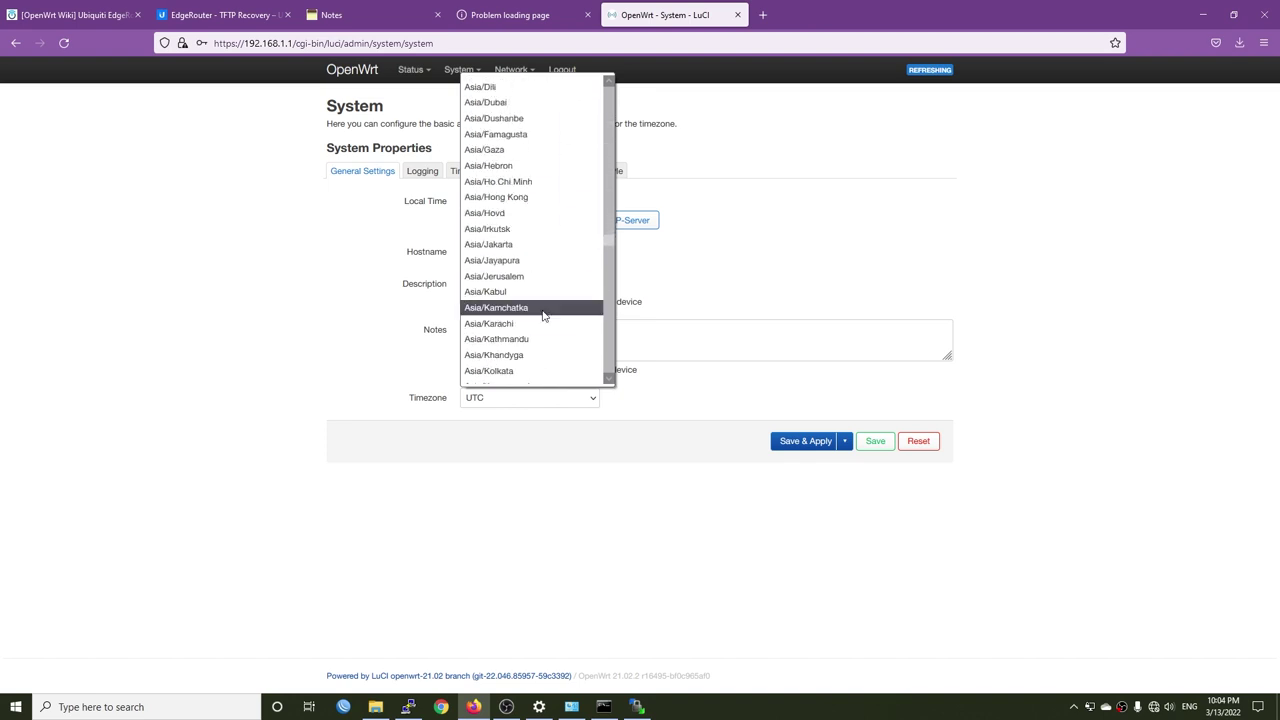
{"action": "scroll", "coordinate": [546, 188], "scroll_direction": "up", "scroll_amount": 6}
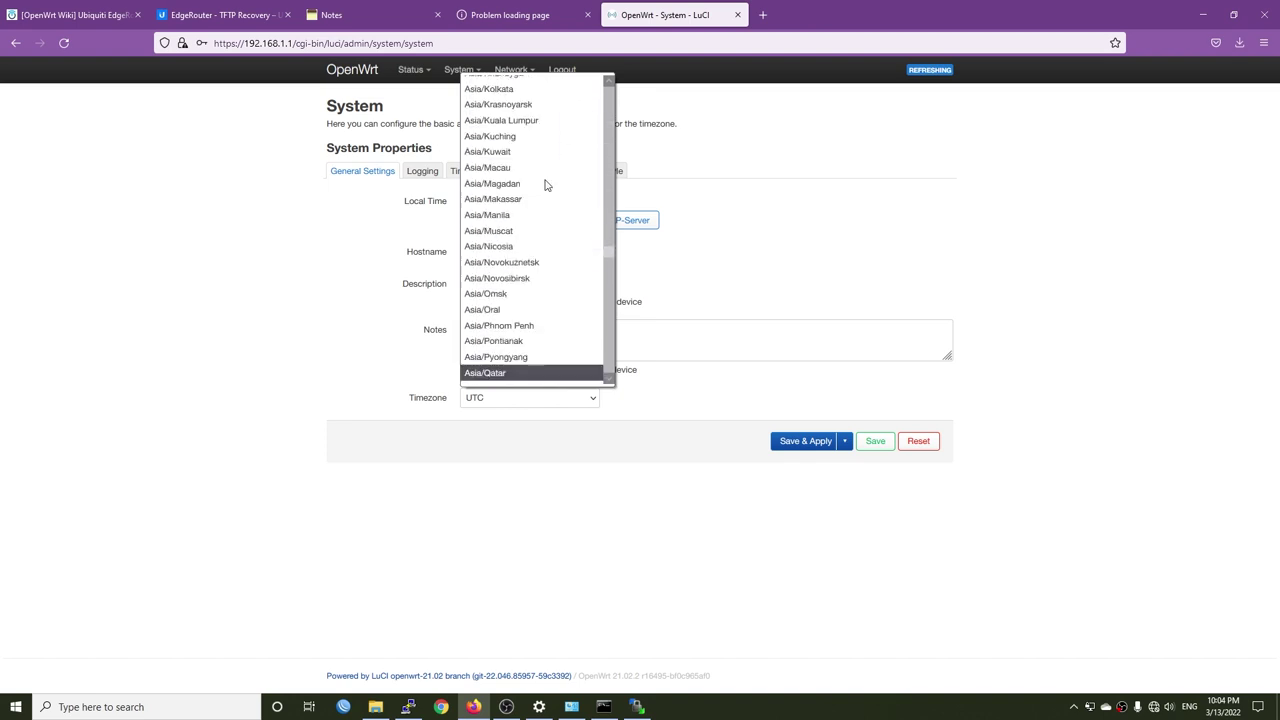
{"action": "scroll", "coordinate": [546, 188], "scroll_direction": "up", "scroll_amount": 2}
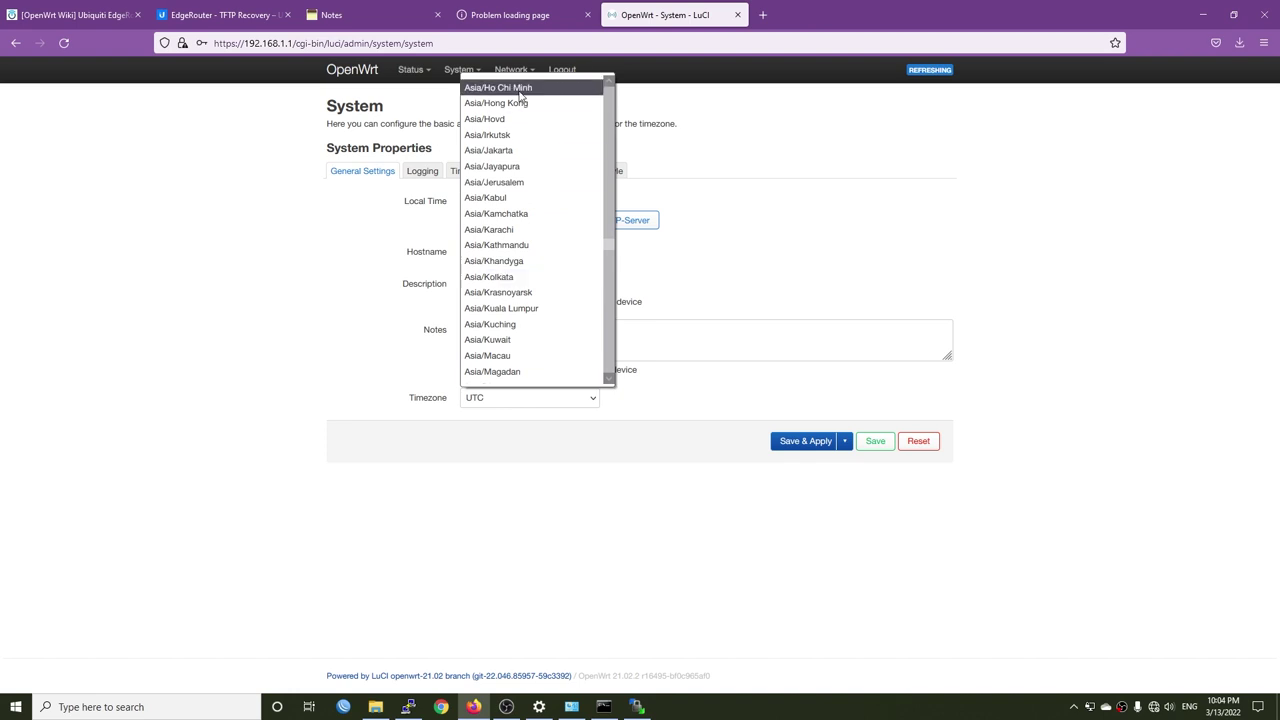
{"action": "left_click", "coordinate": [522, 90]}
{"action": "left_click", "coordinate": [805, 446]}
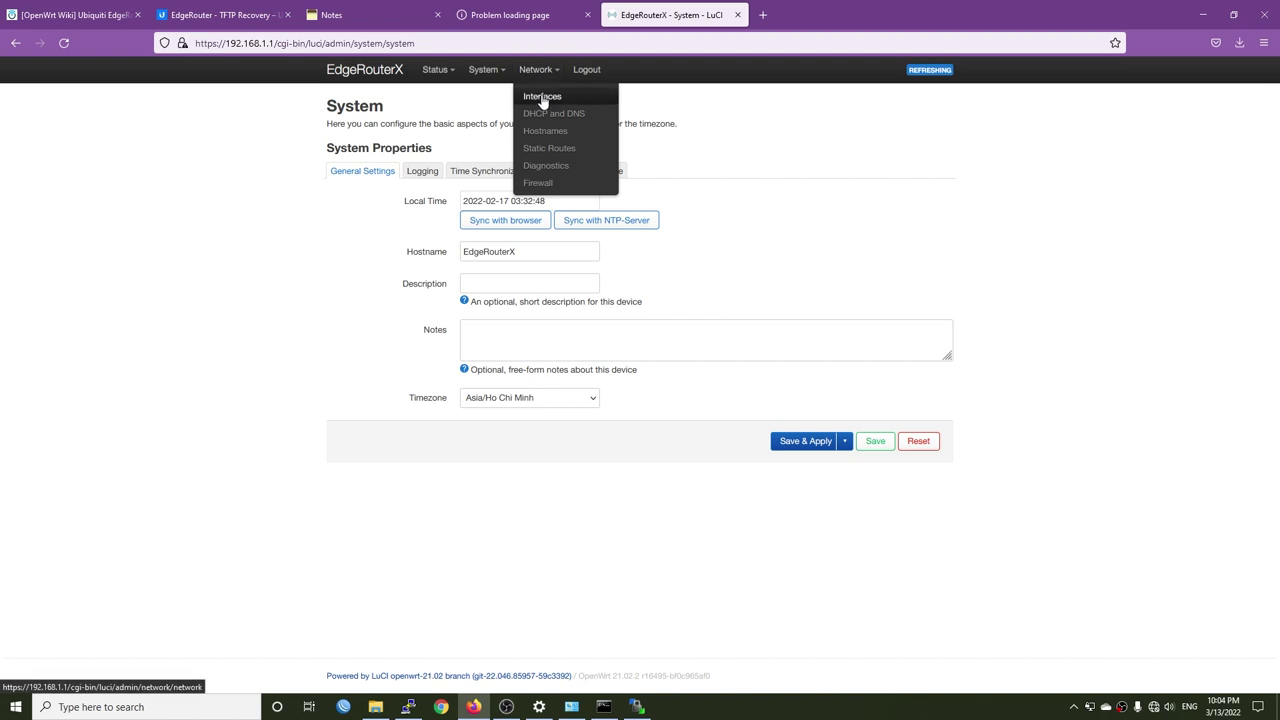
- Open Network > Interfaces and view the Devices list showing br-lan, dsa and eth0–eth4
{"action": "left_click", "coordinate": [541, 95]}
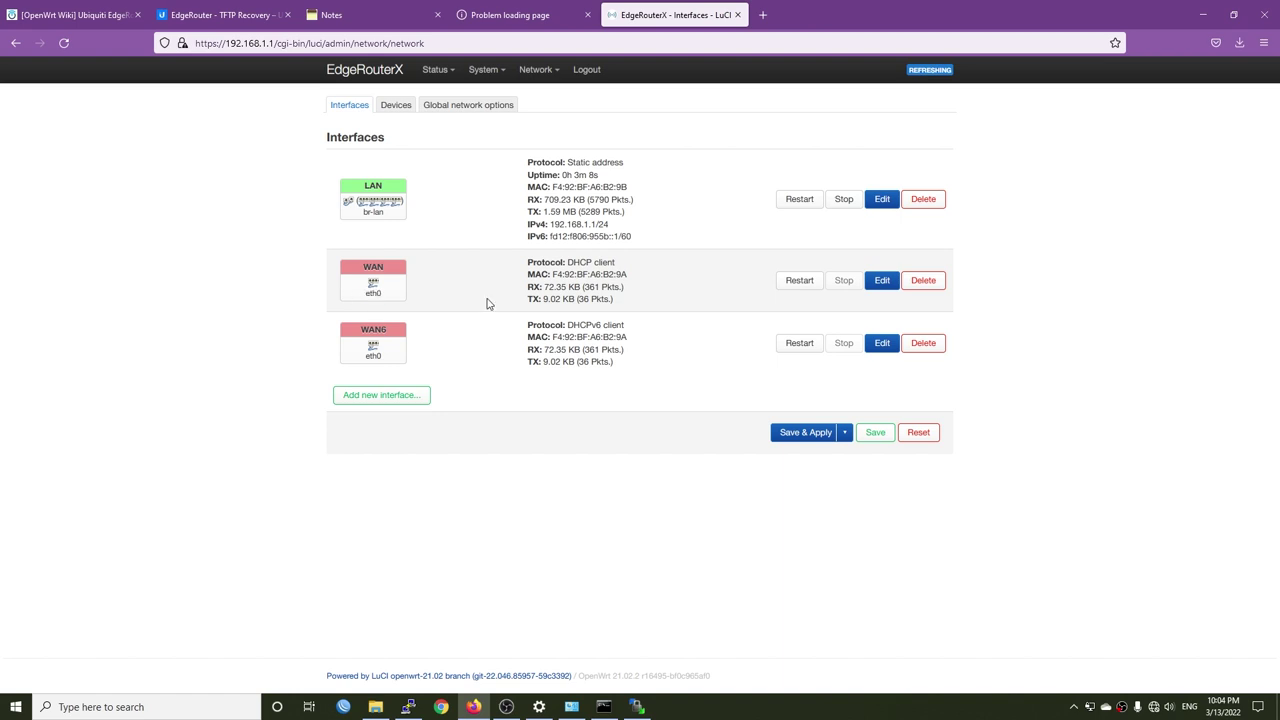
{"action": "left_click", "coordinate": [395, 107]}
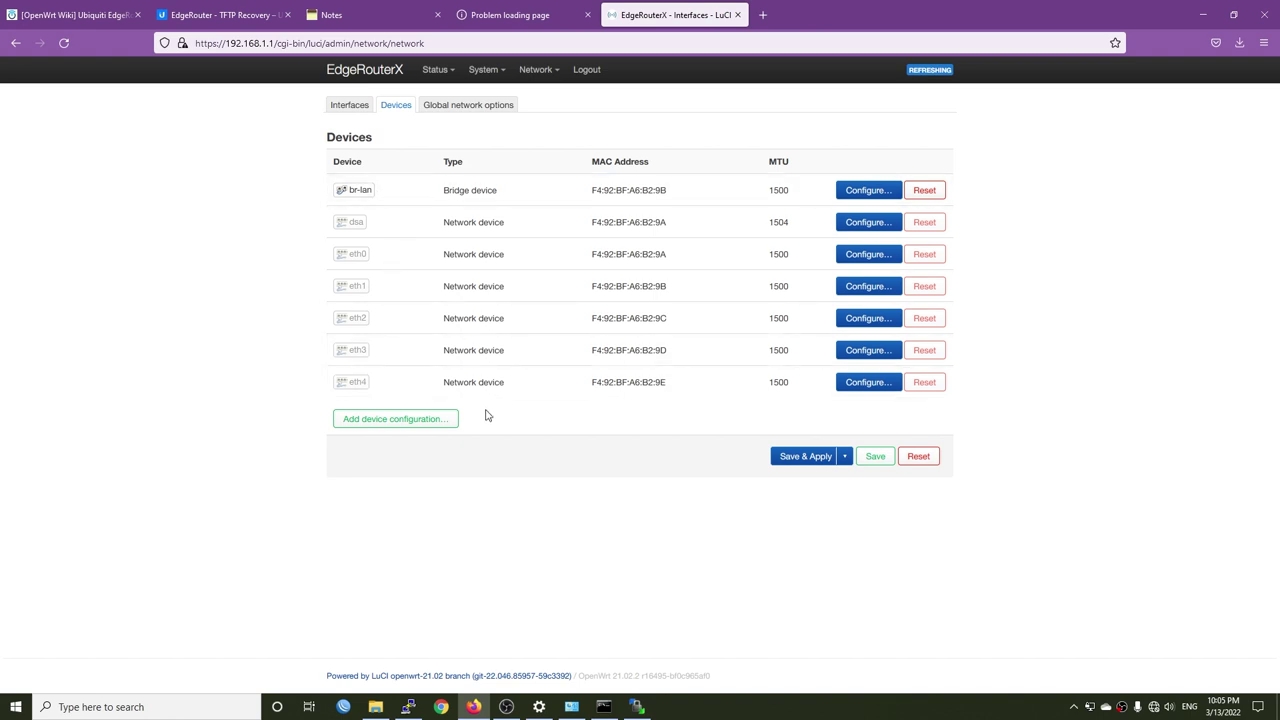
- Create a VLAN (802.1q) device eth0.35 on base eth0 with VLAN ID 35, then go back to Interfaces
{"action": "left_click", "coordinate": [427, 425]}
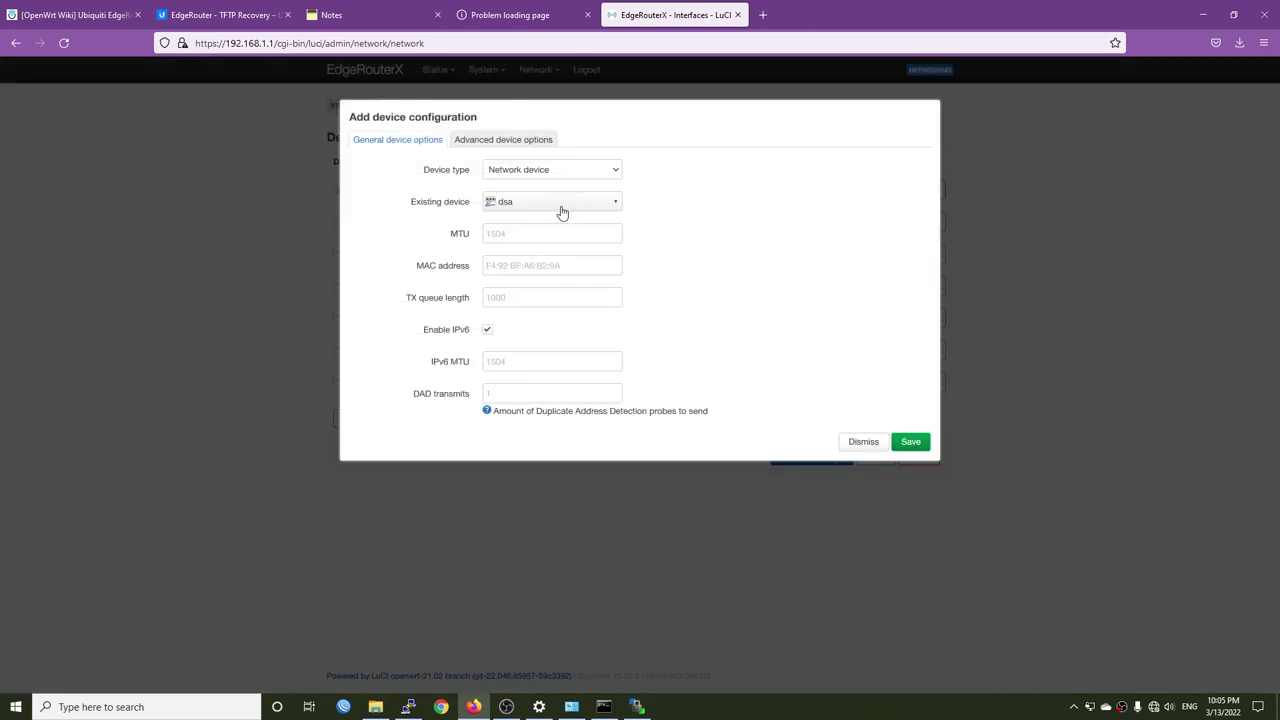
{"action": "left_click", "coordinate": [576, 175]}
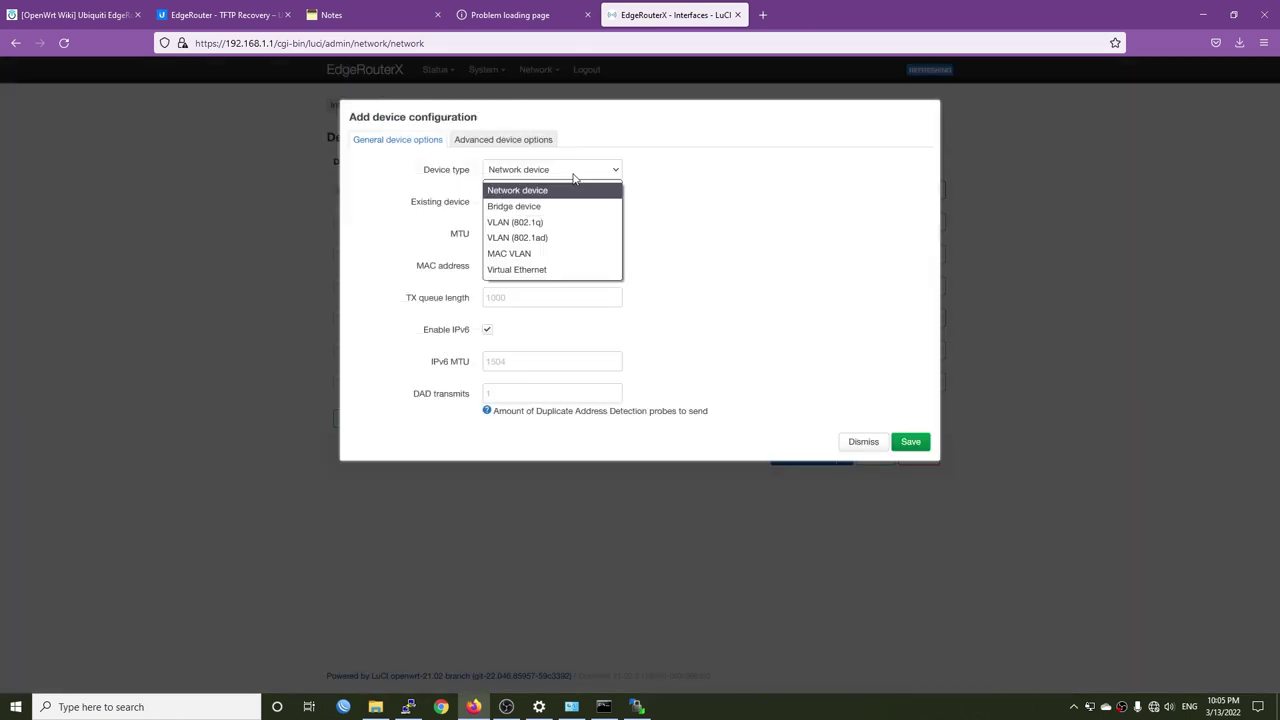
{"action": "left_click", "coordinate": [558, 233]}
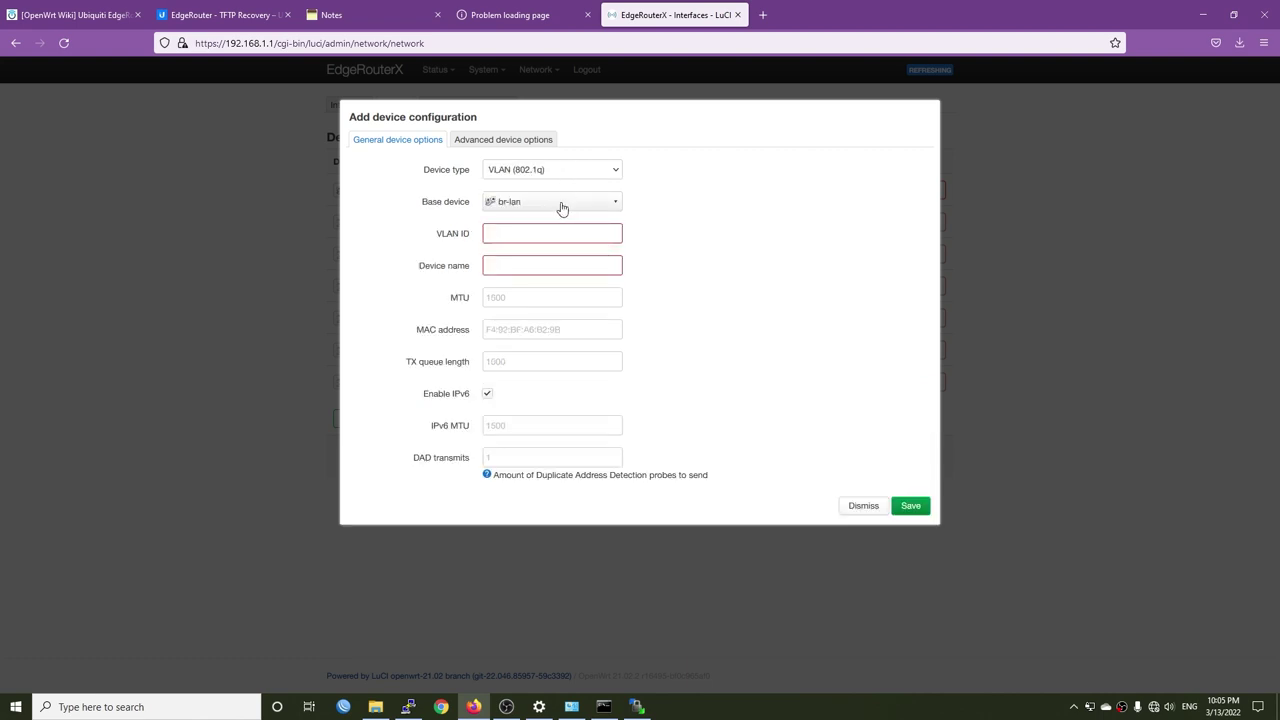
{"action": "left_click", "coordinate": [562, 205]}
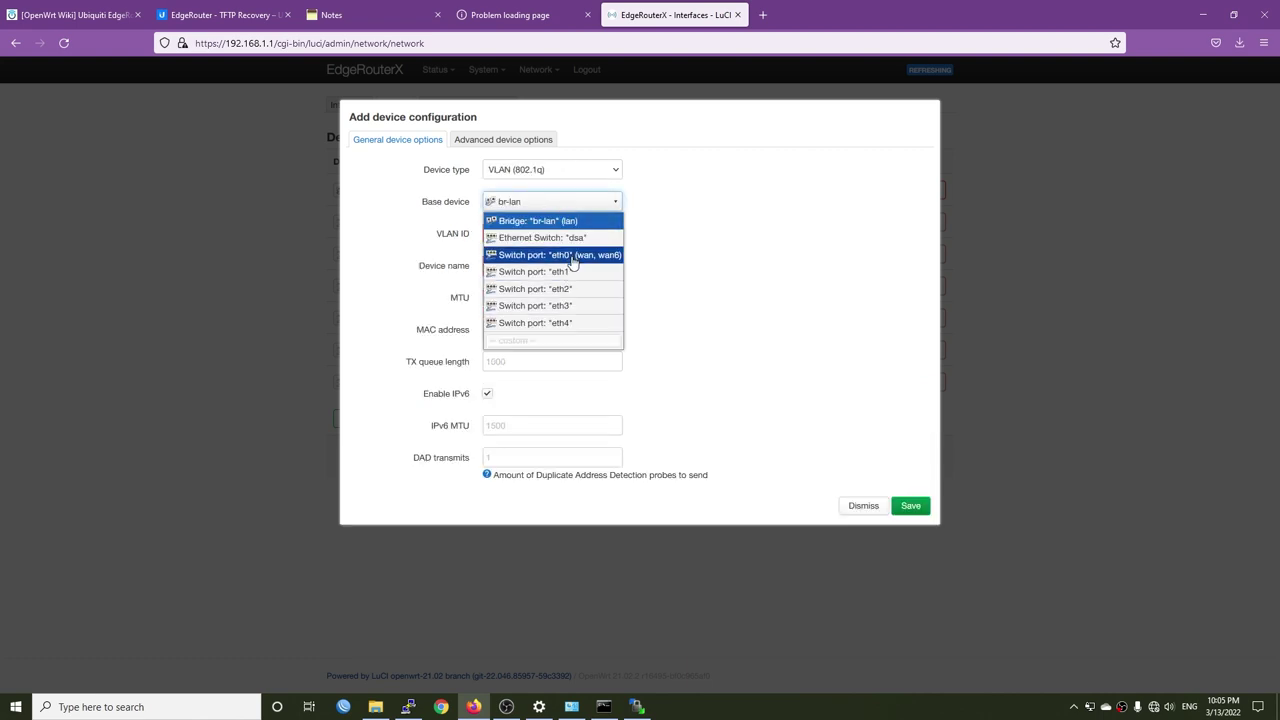
{"action": "left_click", "coordinate": [573, 257]}
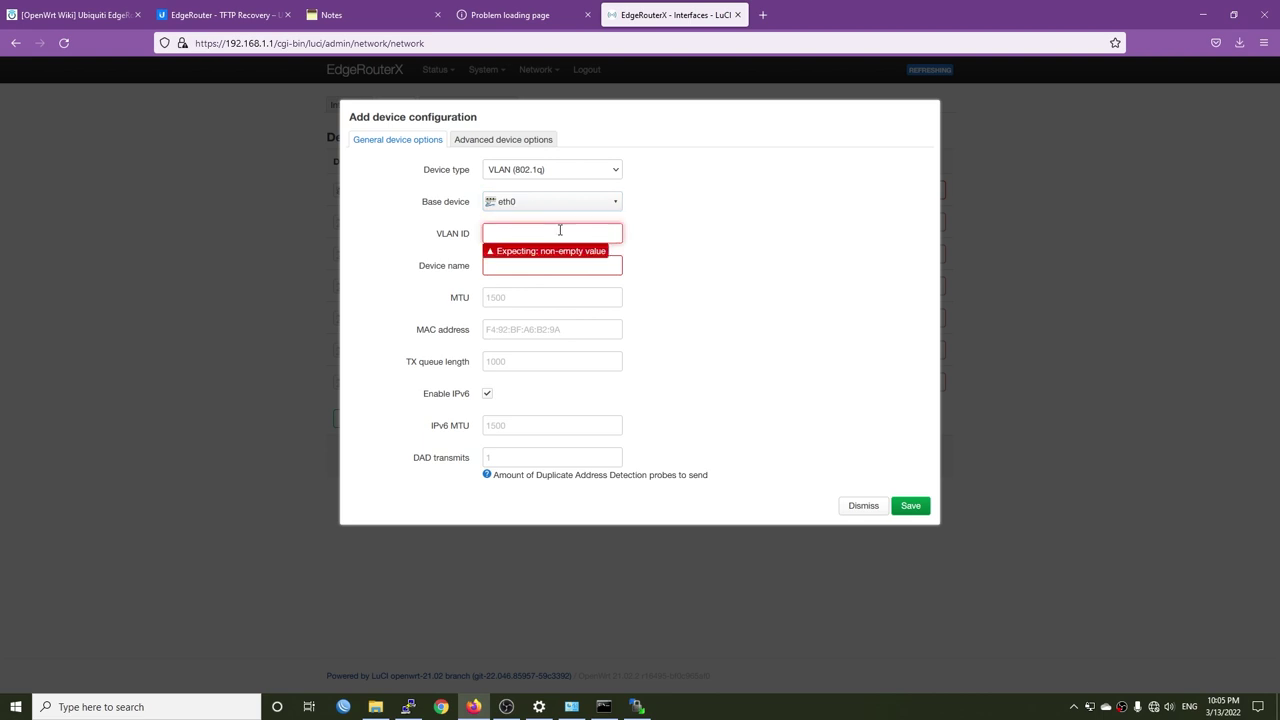
{"action": "type", "text": "25"}
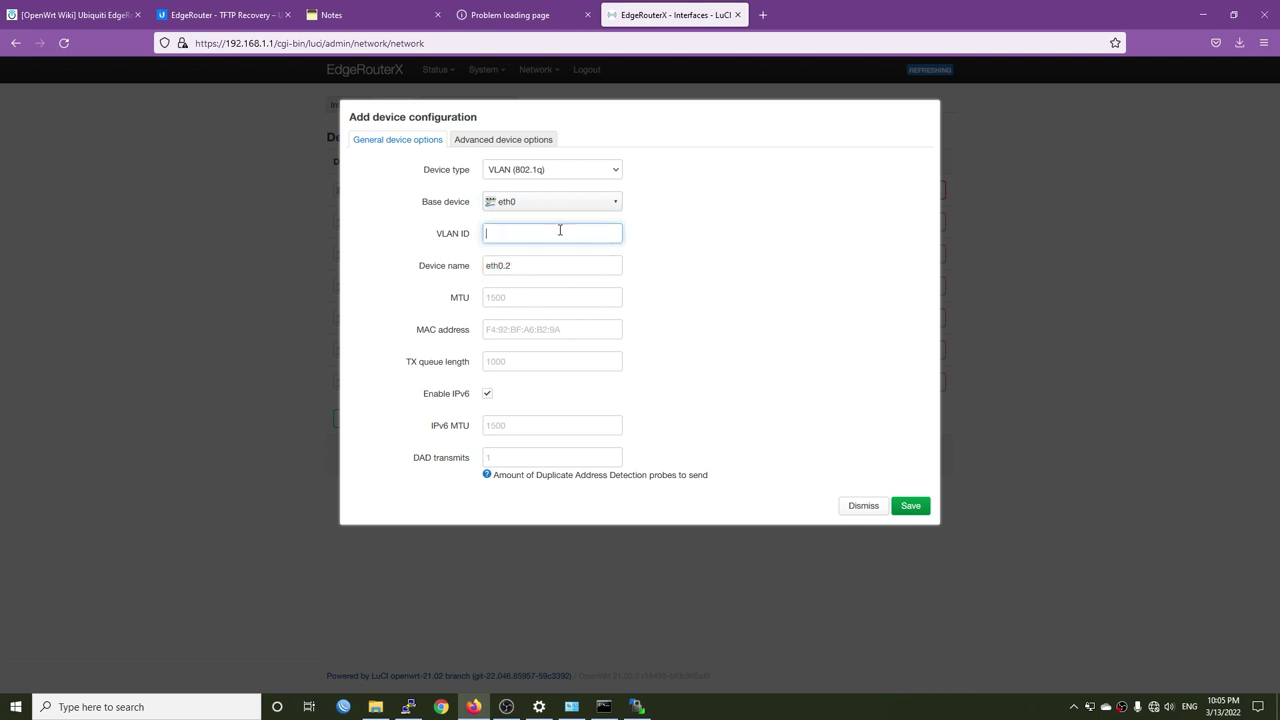
{"action": "type", "text": "35"}
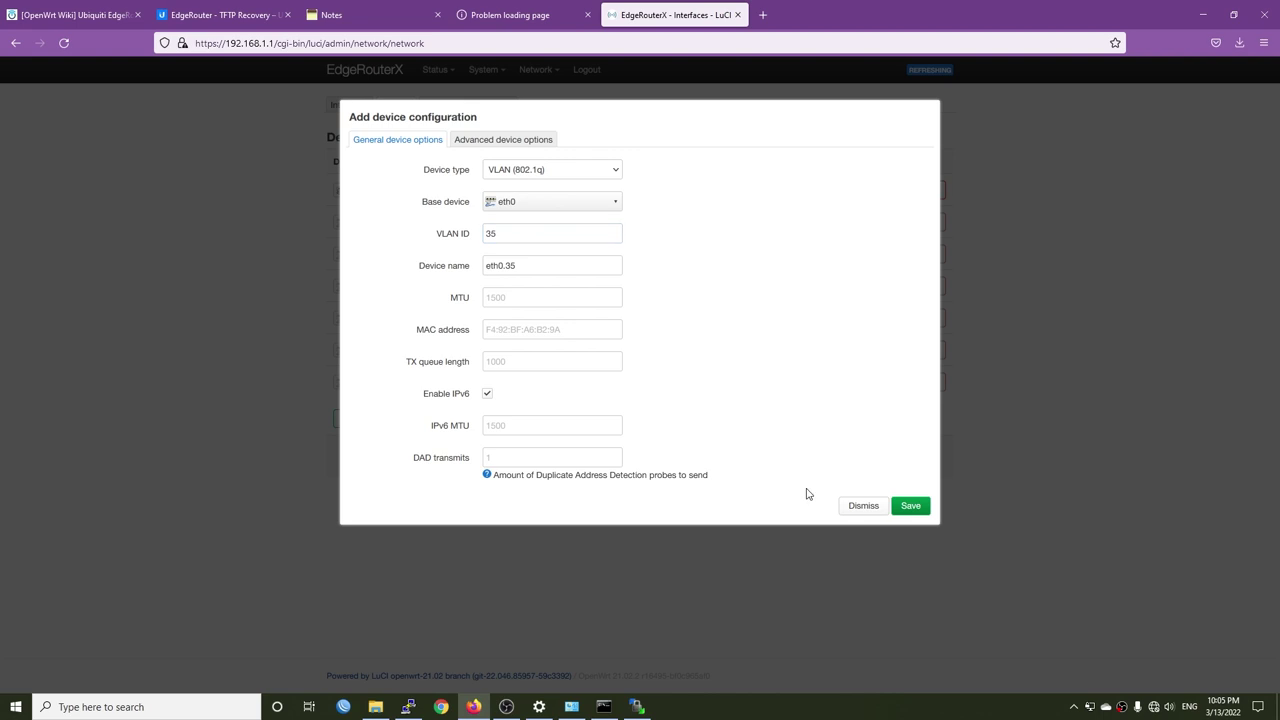
{"action": "left_click", "coordinate": [918, 507]}
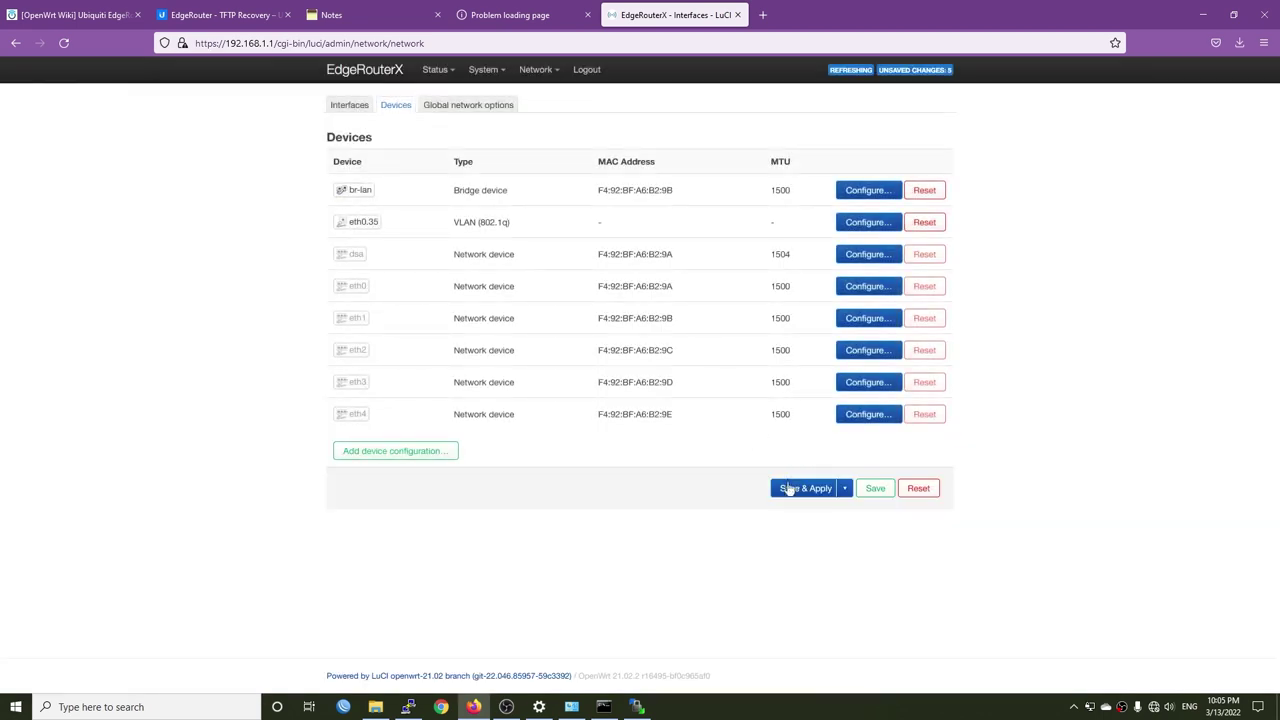
{"action": "left_click", "coordinate": [351, 112]}
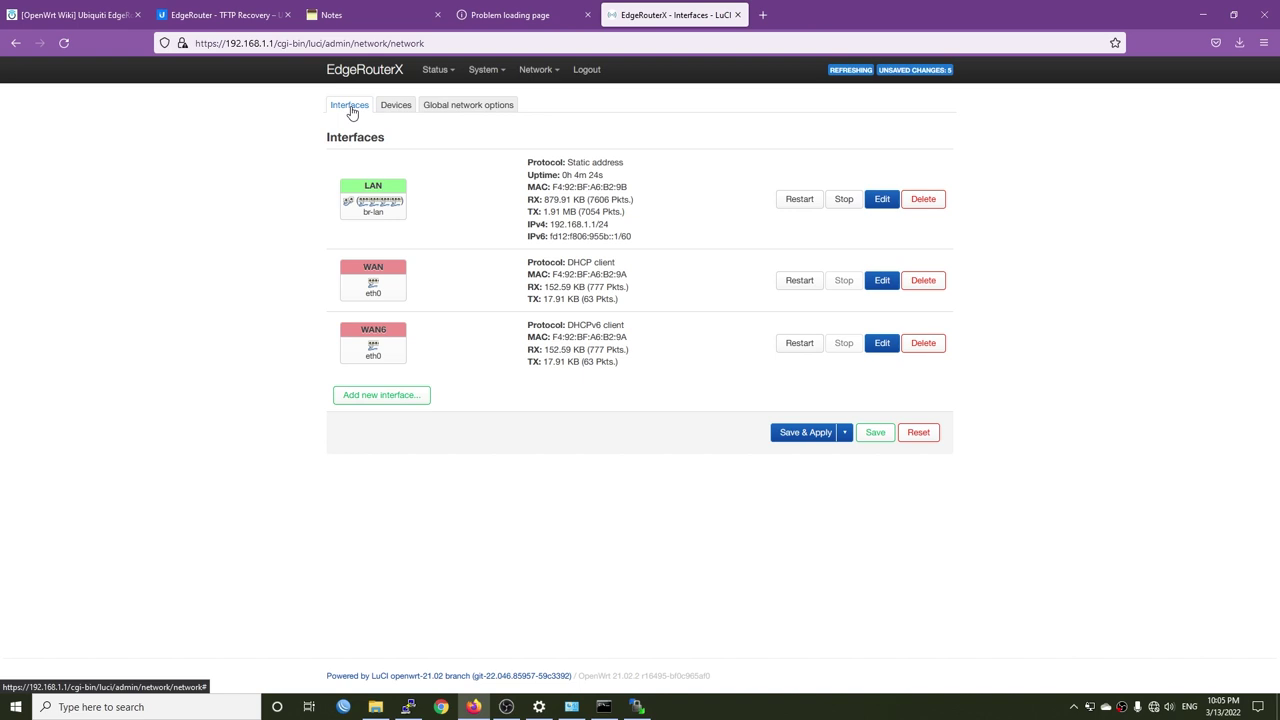
- Switch the WAN interface's protocol to PPPoE and attach it to device eth0.35
{"action": "left_click", "coordinate": [884, 285]}
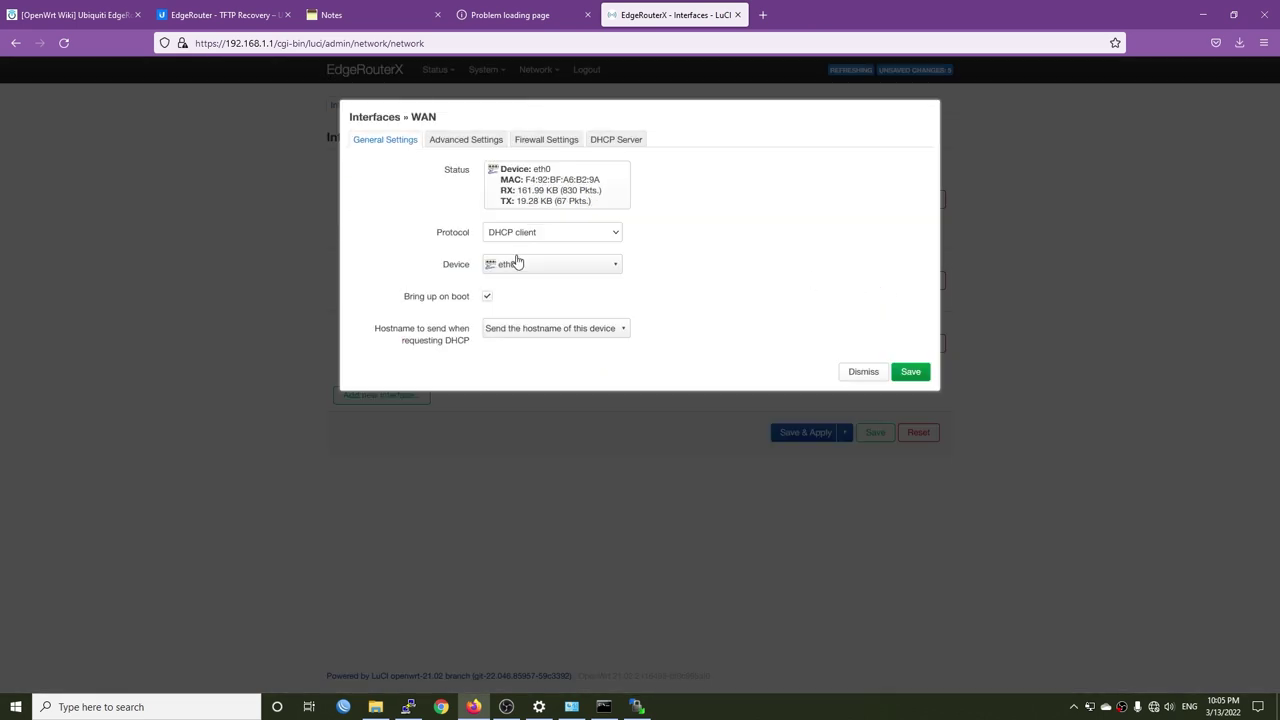
{"action": "left_click", "coordinate": [589, 235]}
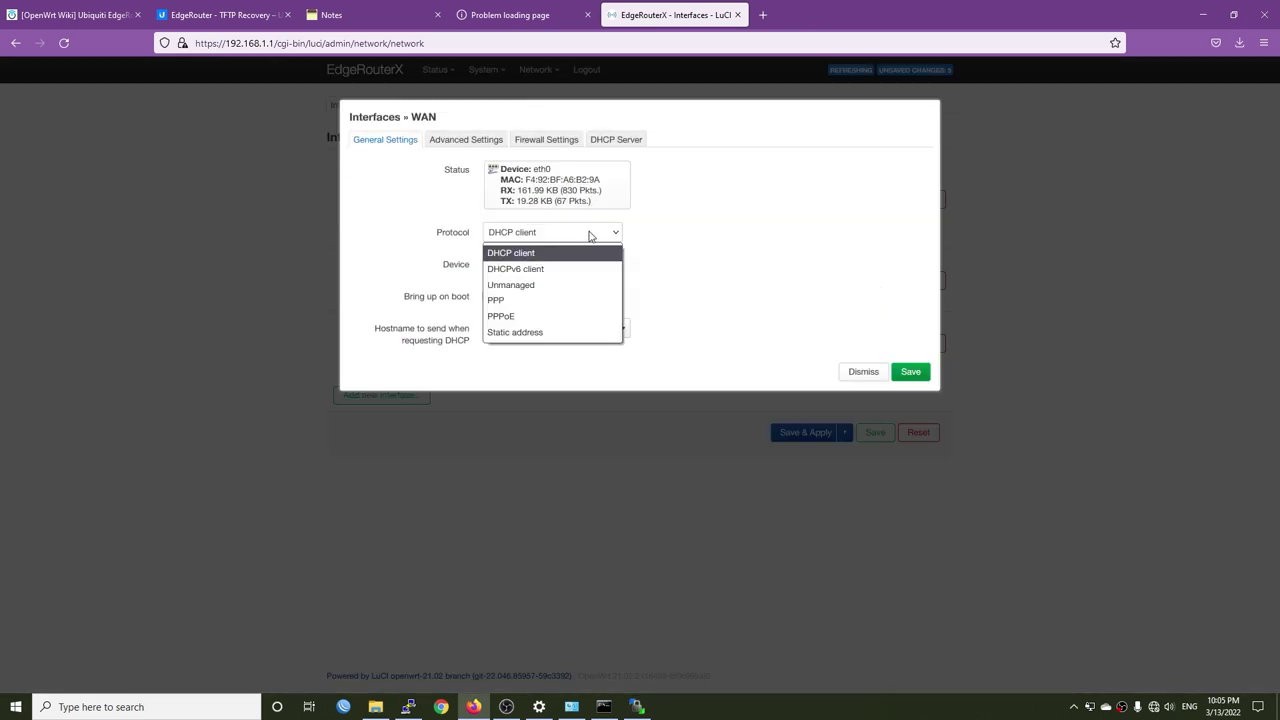
{"action": "left_click", "coordinate": [555, 316]}
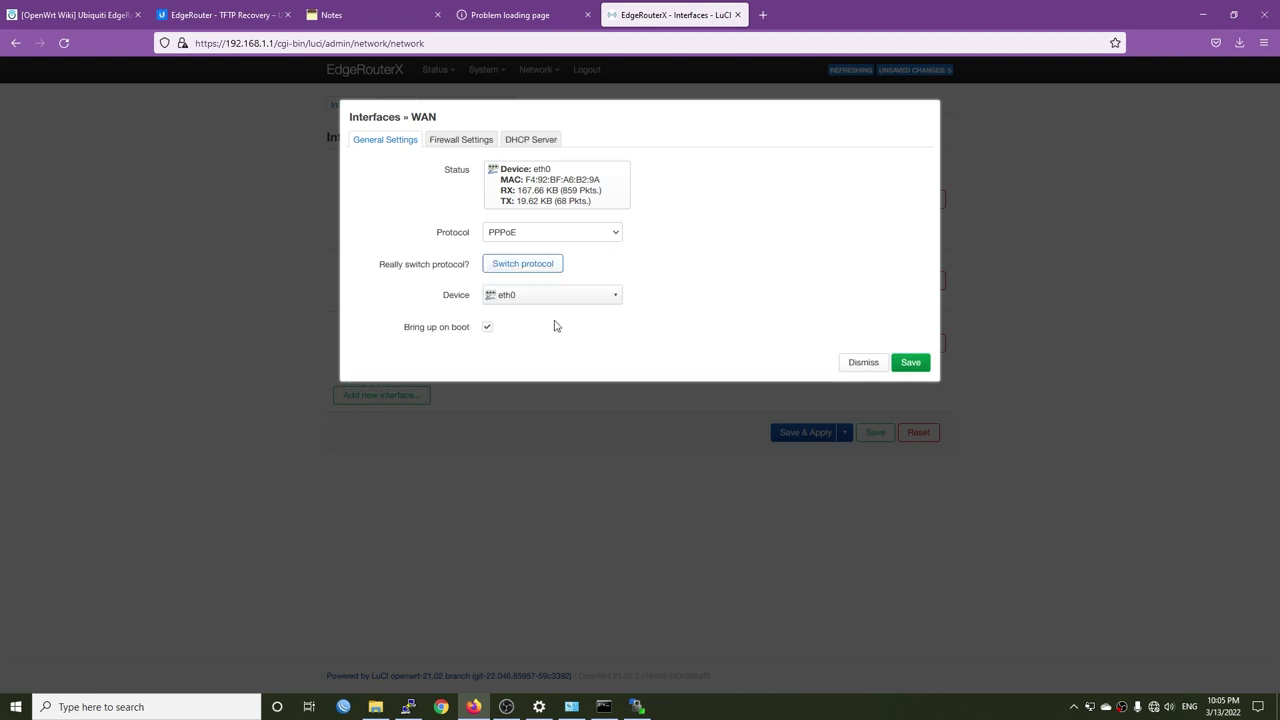
{"action": "left_click", "coordinate": [527, 264]}
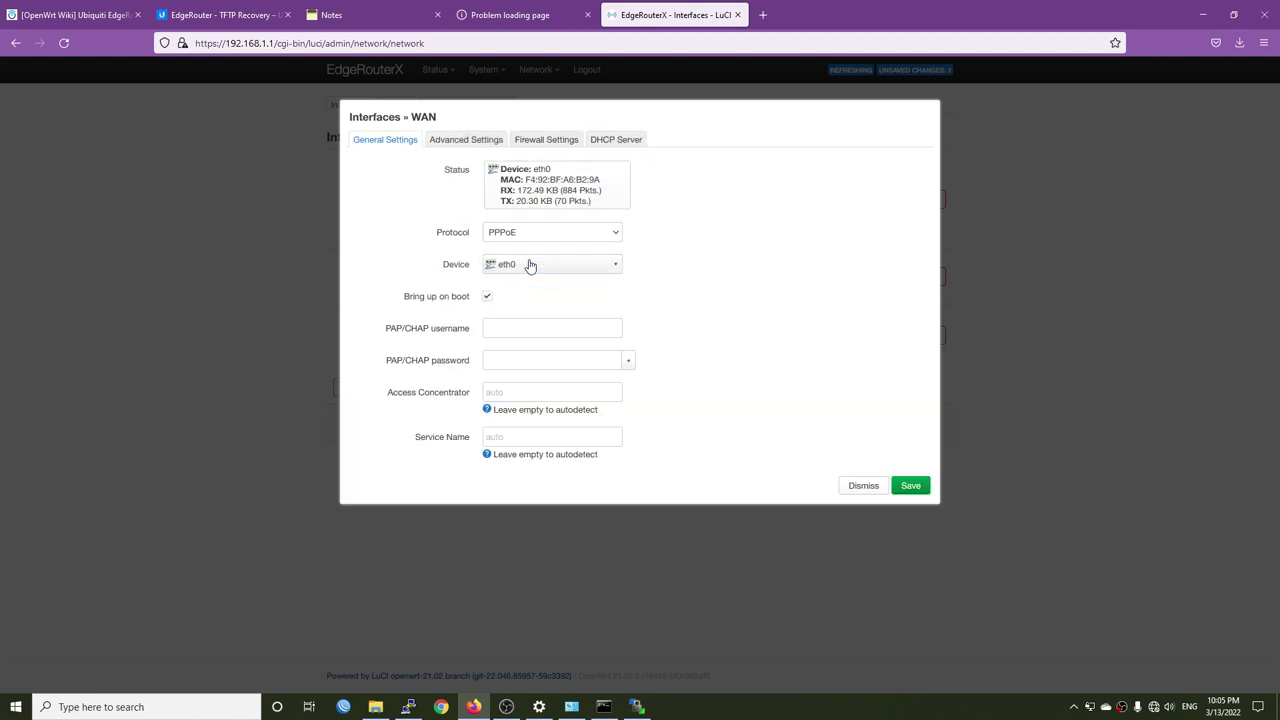
{"action": "left_click", "coordinate": [612, 266]}
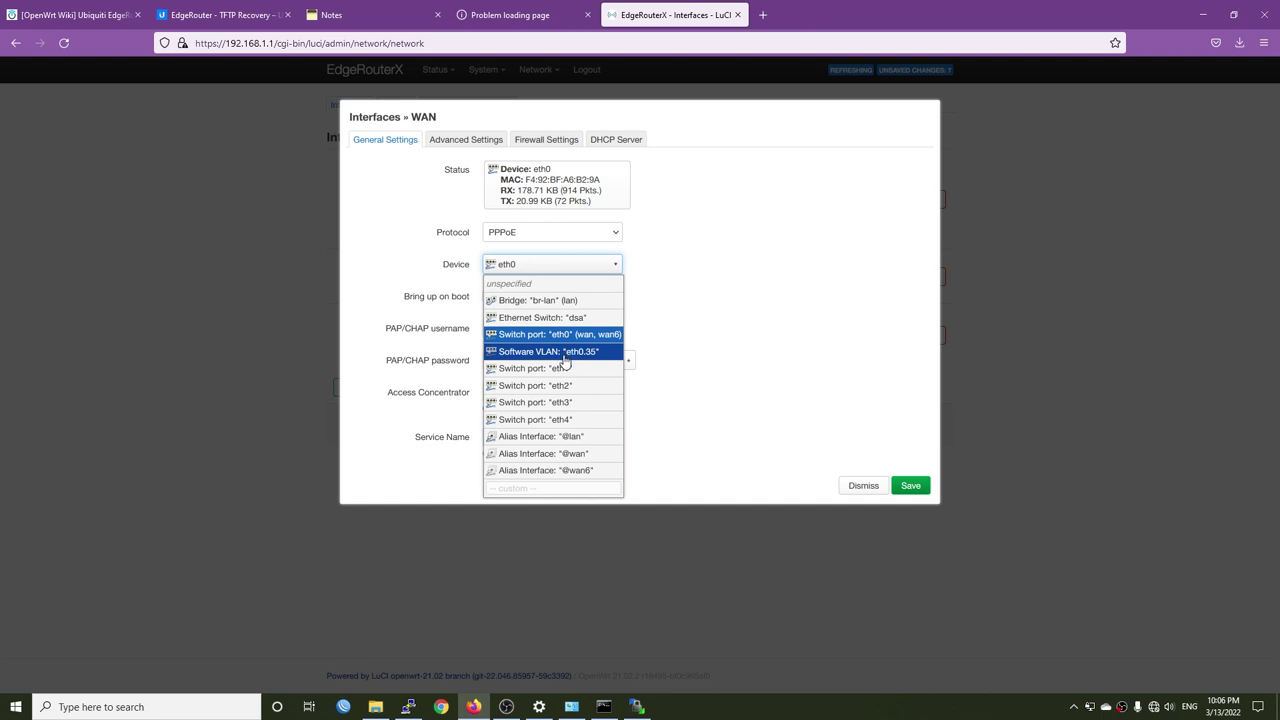
{"action": "left_click", "coordinate": [565, 355]}
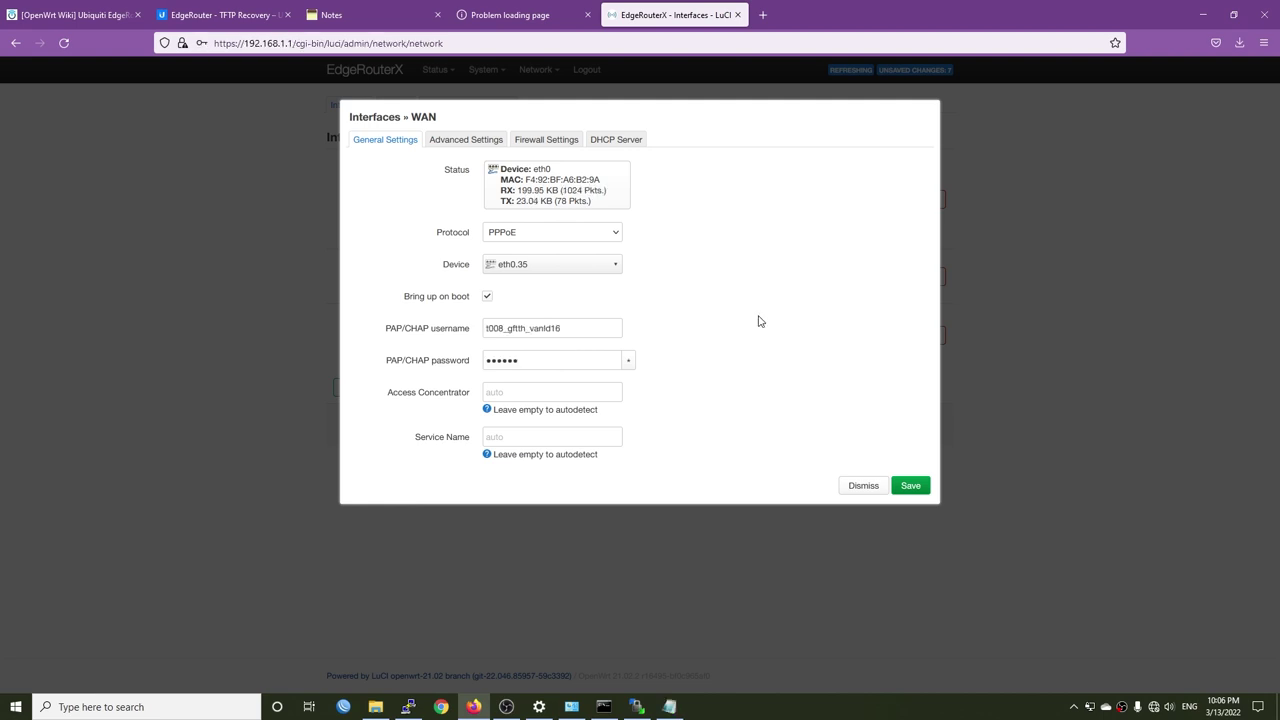
- Review the WAN's advanced, firewall and DHCP settings, then save the interface
{"action": "left_click", "coordinate": [466, 139]}
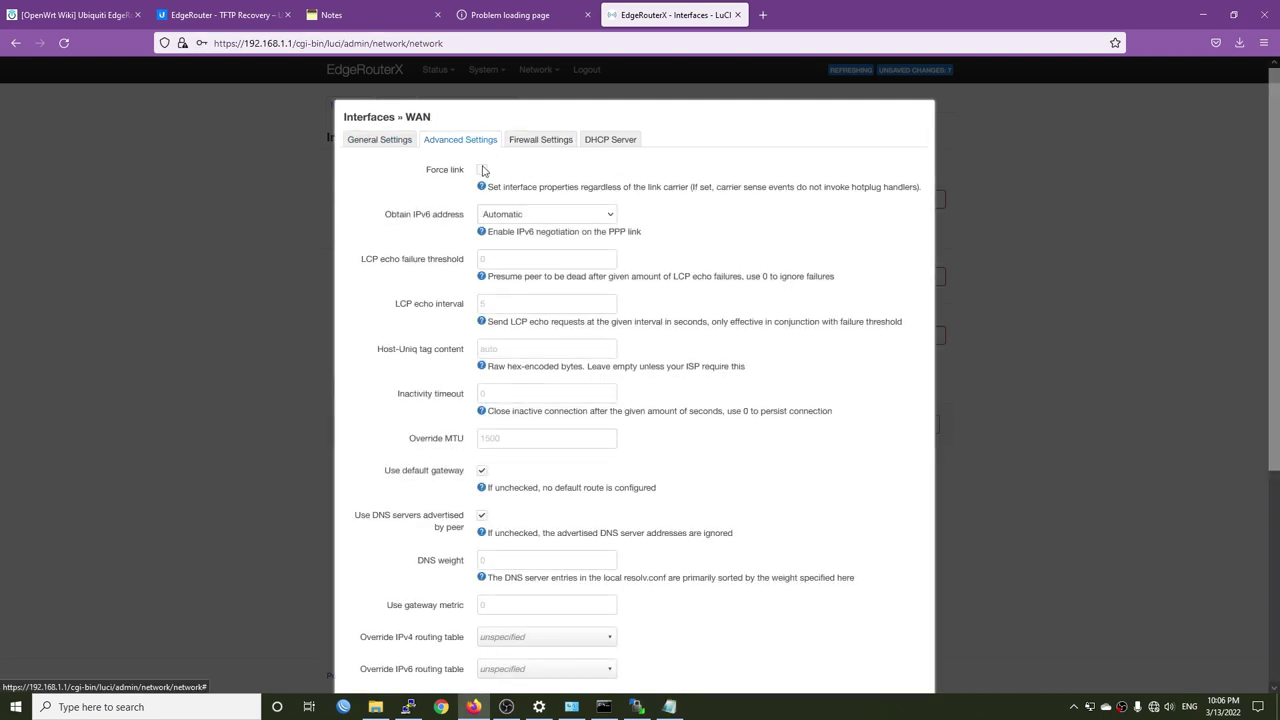
{"action": "scroll", "coordinate": [578, 378], "scroll_direction": "down", "scroll_amount": 3}
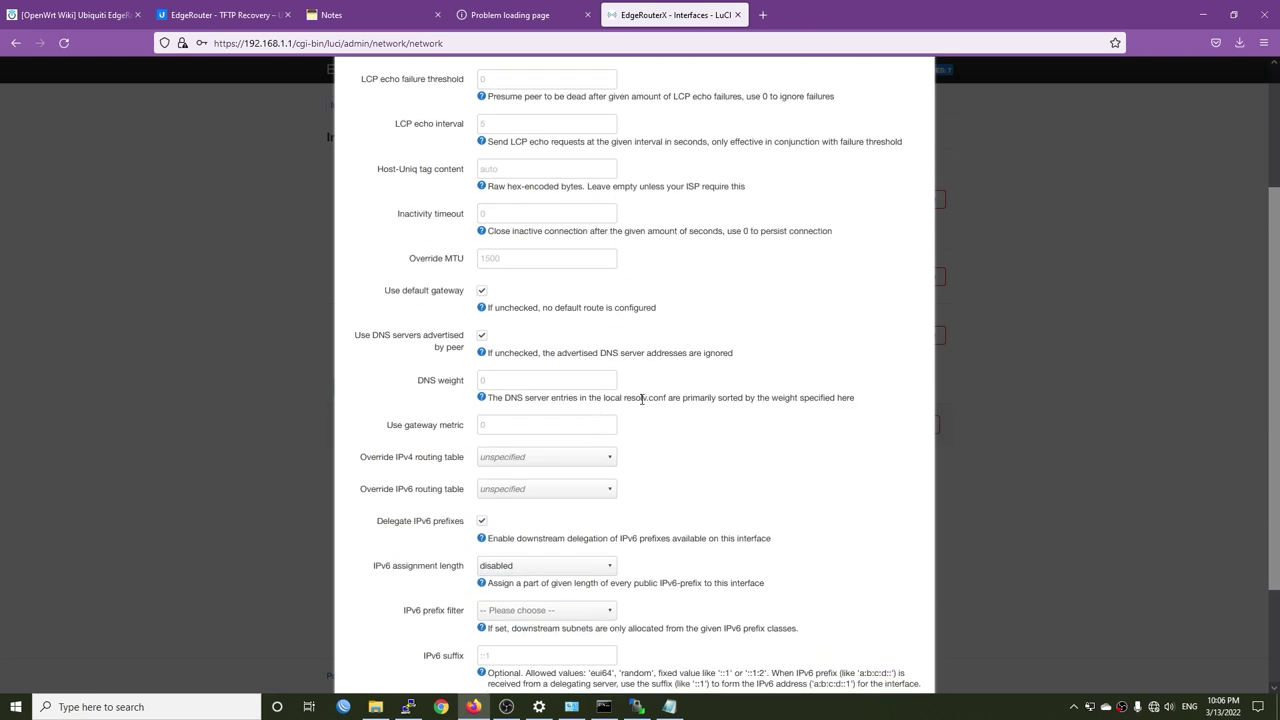
{"action": "scroll", "coordinate": [651, 439], "scroll_direction": "up", "scroll_amount": 3}
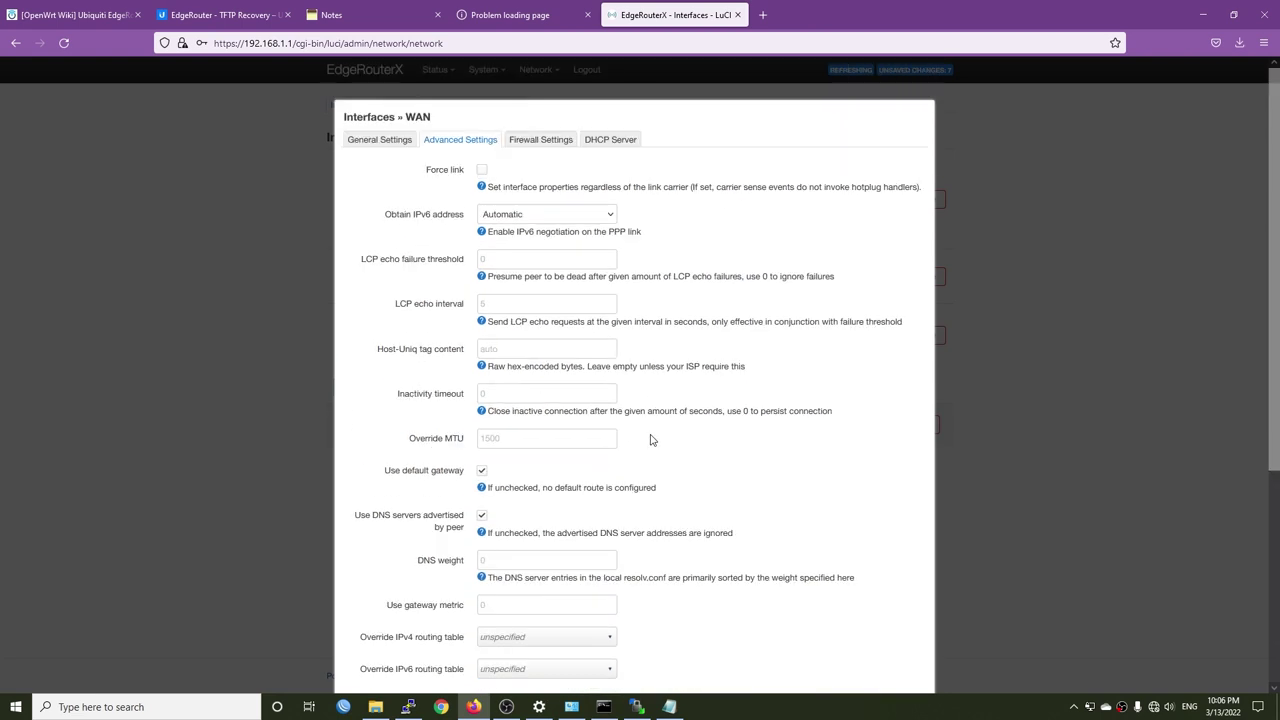
{"action": "left_click", "coordinate": [538, 141]}
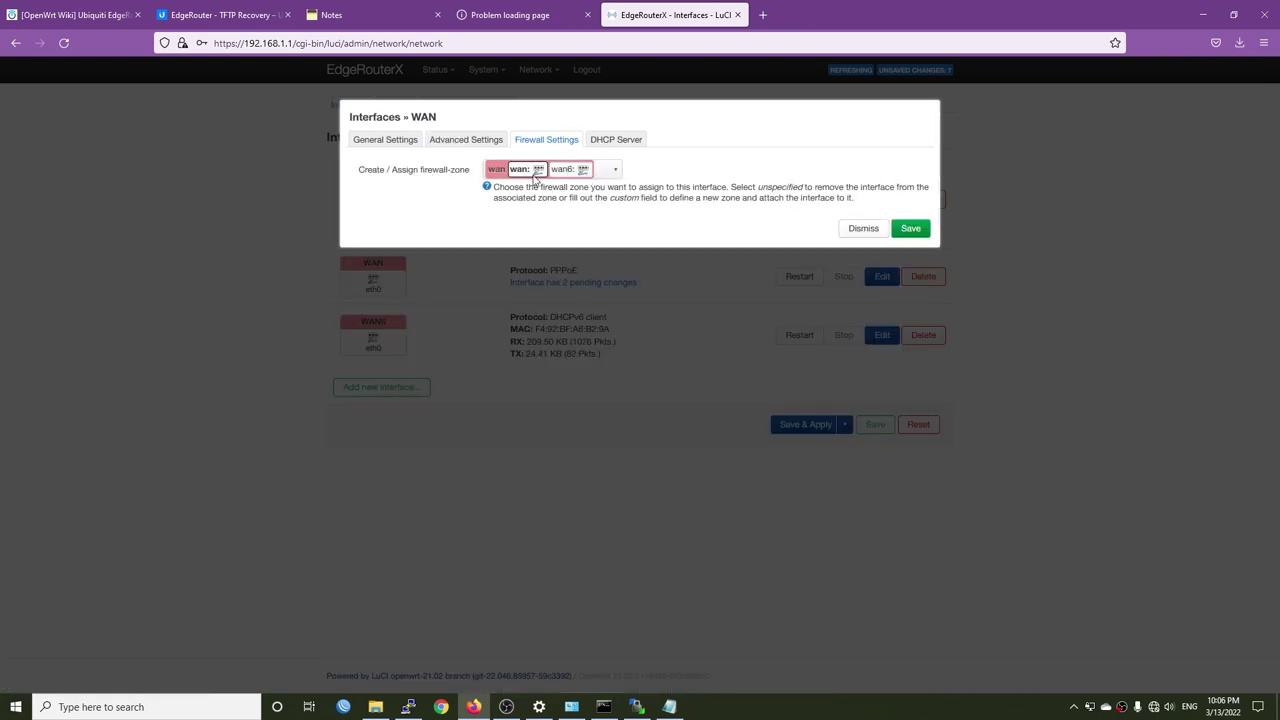
{"action": "left_click", "coordinate": [628, 139]}
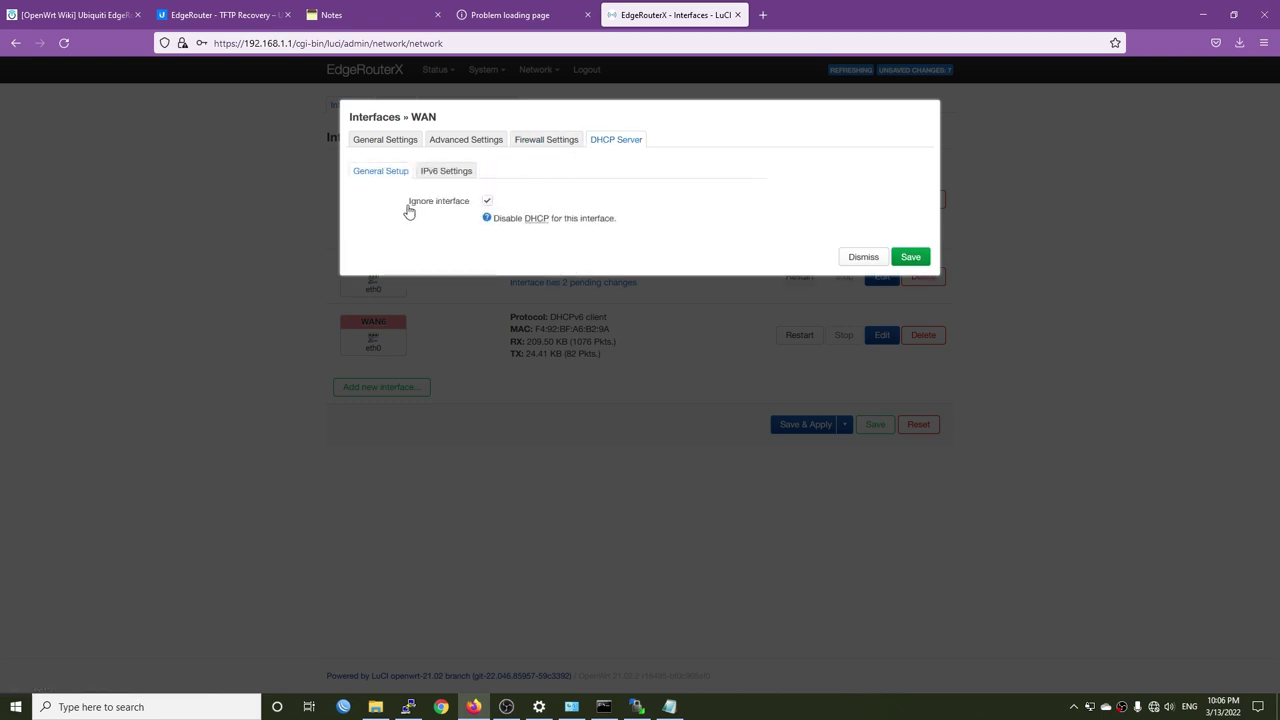
{"action": "left_click", "coordinate": [910, 257]}
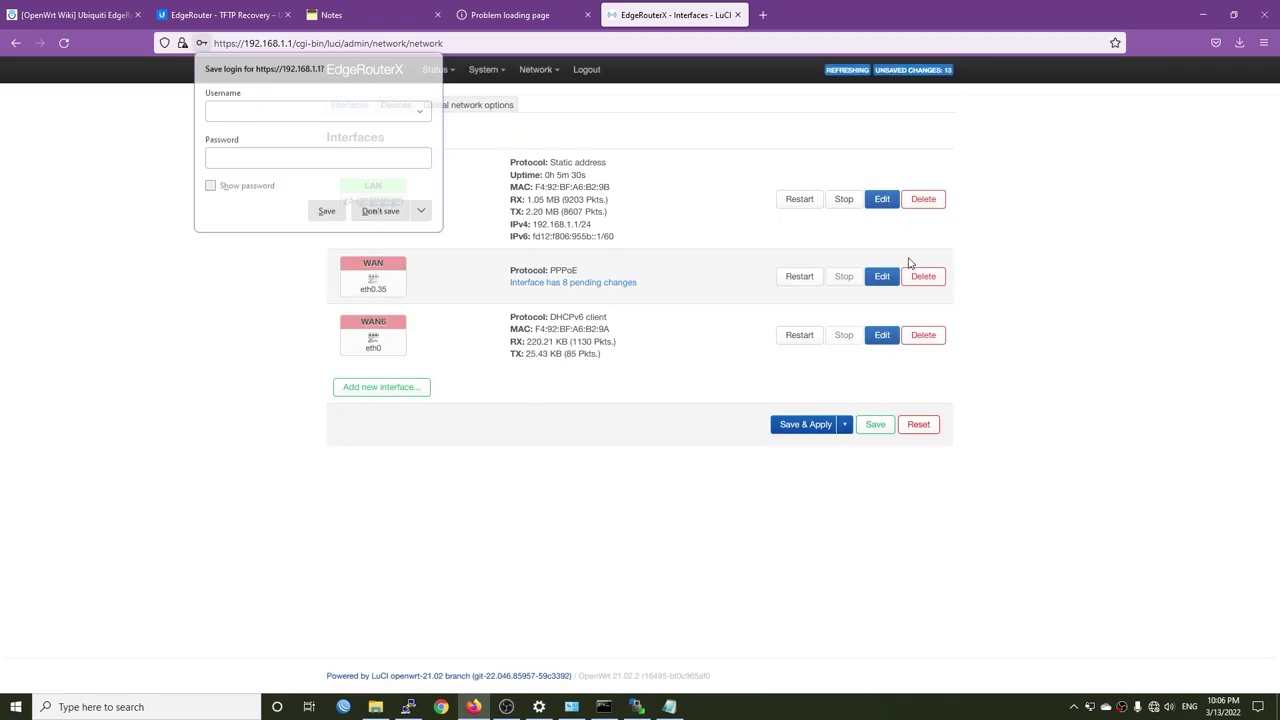
- Dismiss the browser's save-login prompt and mark the WAN6 interface for deletion
{"action": "left_click", "coordinate": [300, 352]}
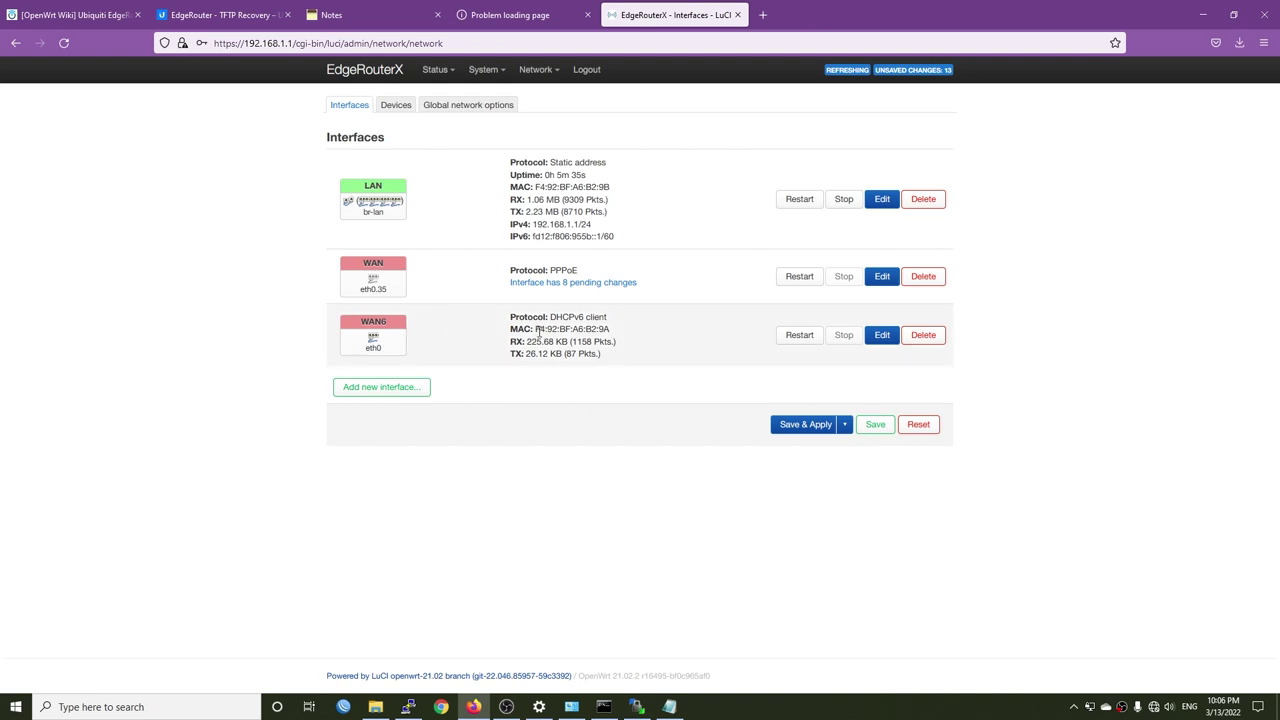
{"action": "left_click_drag", "start_coordinate": [360, 322], "coordinate": [373, 322]}
{"action": "left_click", "coordinate": [923, 335]}
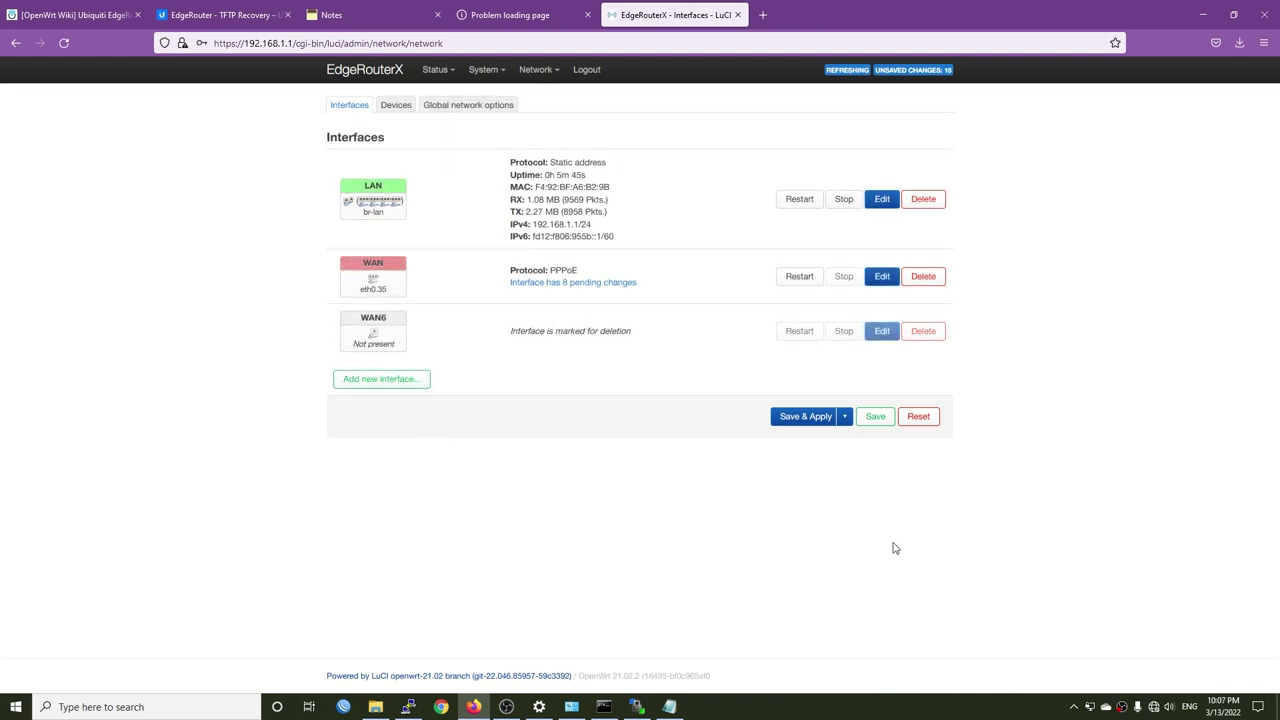
- Check the PC's network status, then stop the running ping in Command Prompt
{"action": "left_click", "coordinate": [1154, 707]}
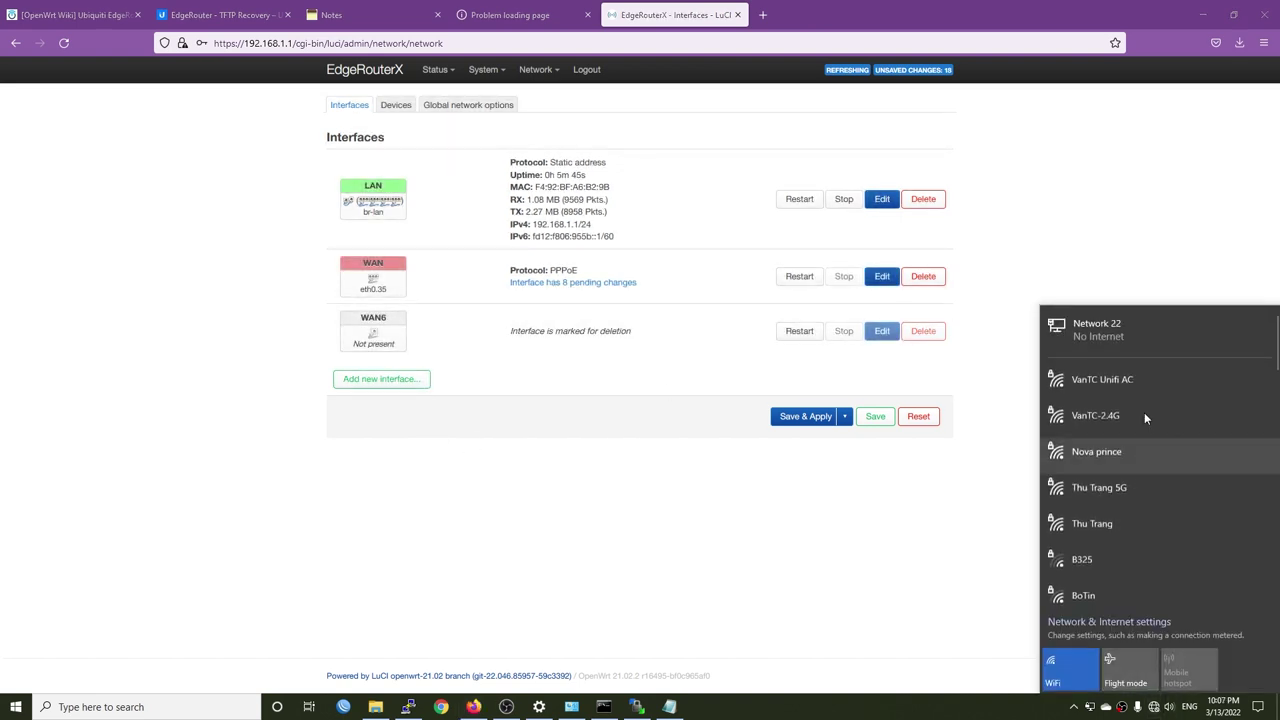
{"action": "left_click", "coordinate": [592, 710]}
{"action": "left_click", "coordinate": [598, 708]}
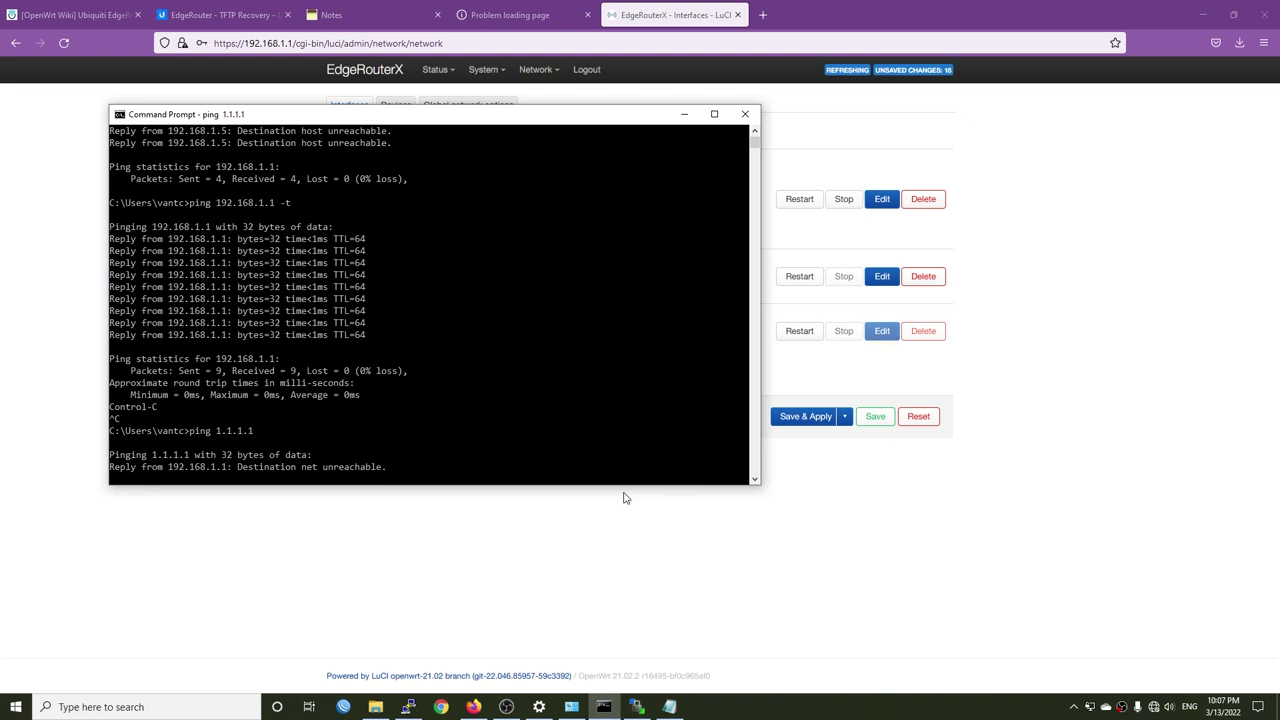
{"action": "key", "text": "ctrl+c"}
{"action": "left_click", "coordinate": [617, 540]}
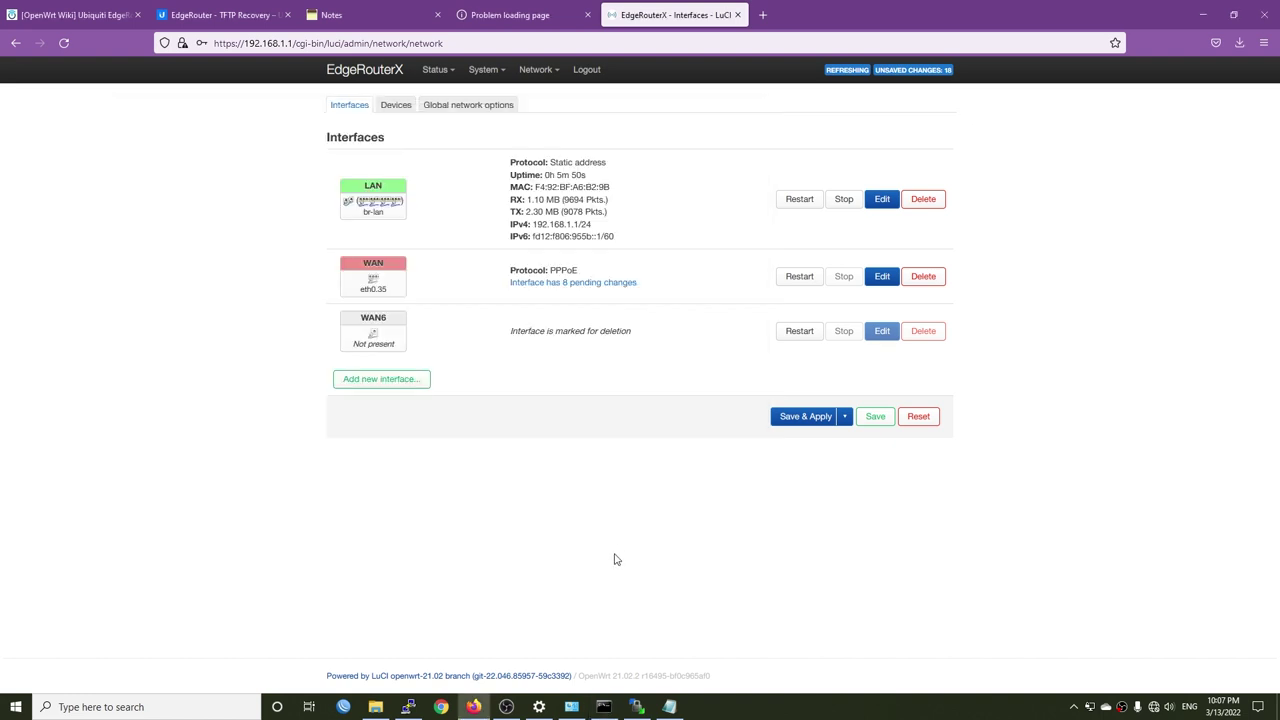
- Save & apply the pending interface changes and check the PPPoE WAN's connection details
{"action": "left_click", "coordinate": [803, 420]}
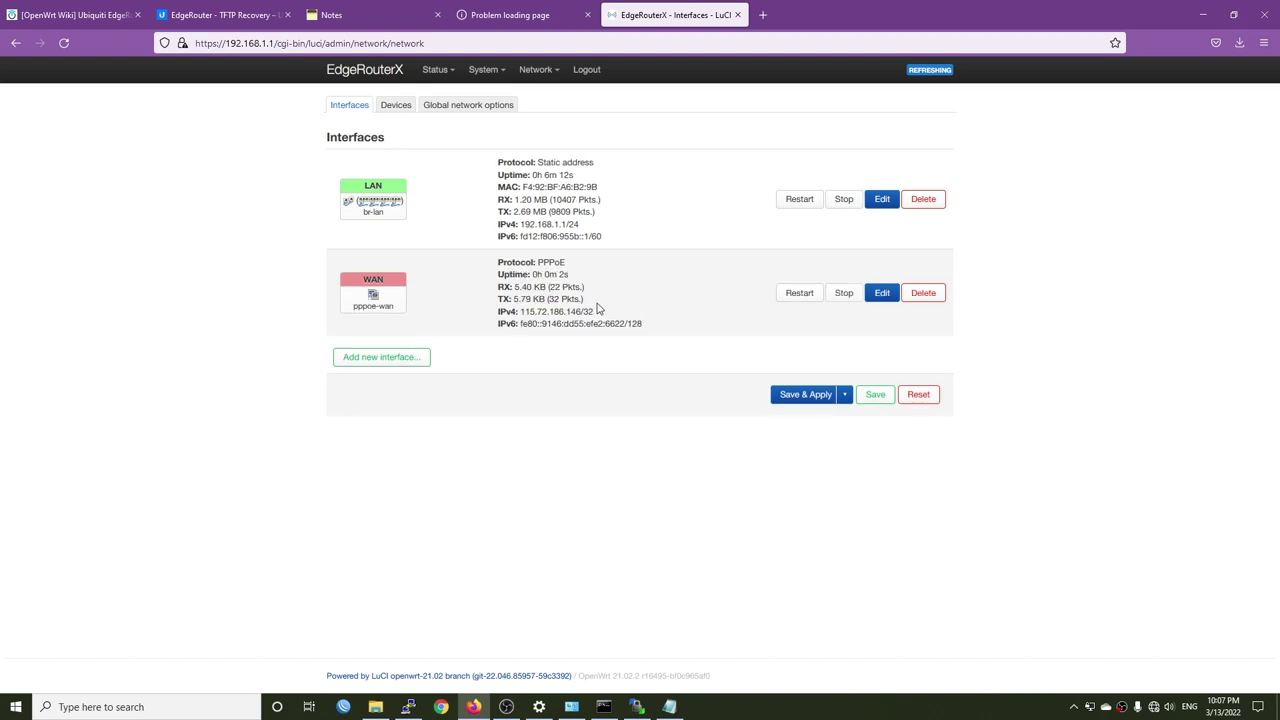
{"action": "left_click_drag", "start_coordinate": [614, 318], "coordinate": [521, 314]}
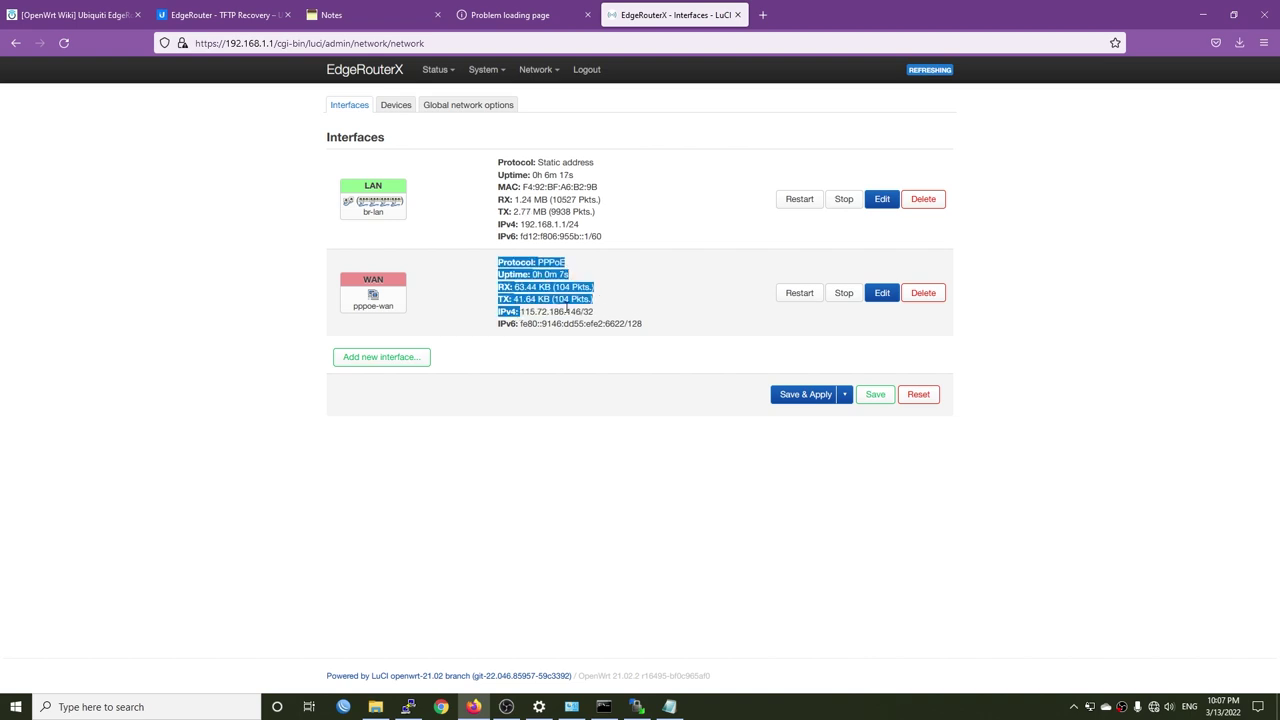
{"action": "left_click", "coordinate": [567, 311]}
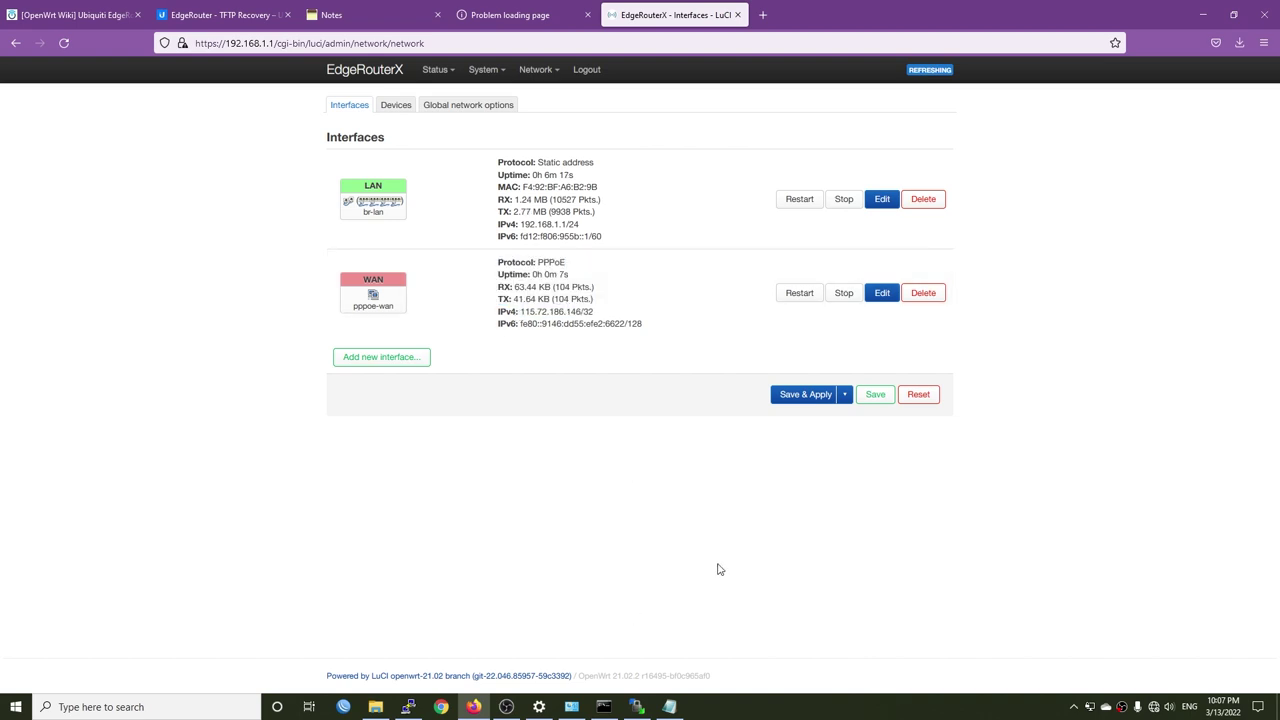
- Rerun ping 1.1.1.1 in Command Prompt to confirm internet connectivity
{"action": "left_click", "coordinate": [604, 706]}
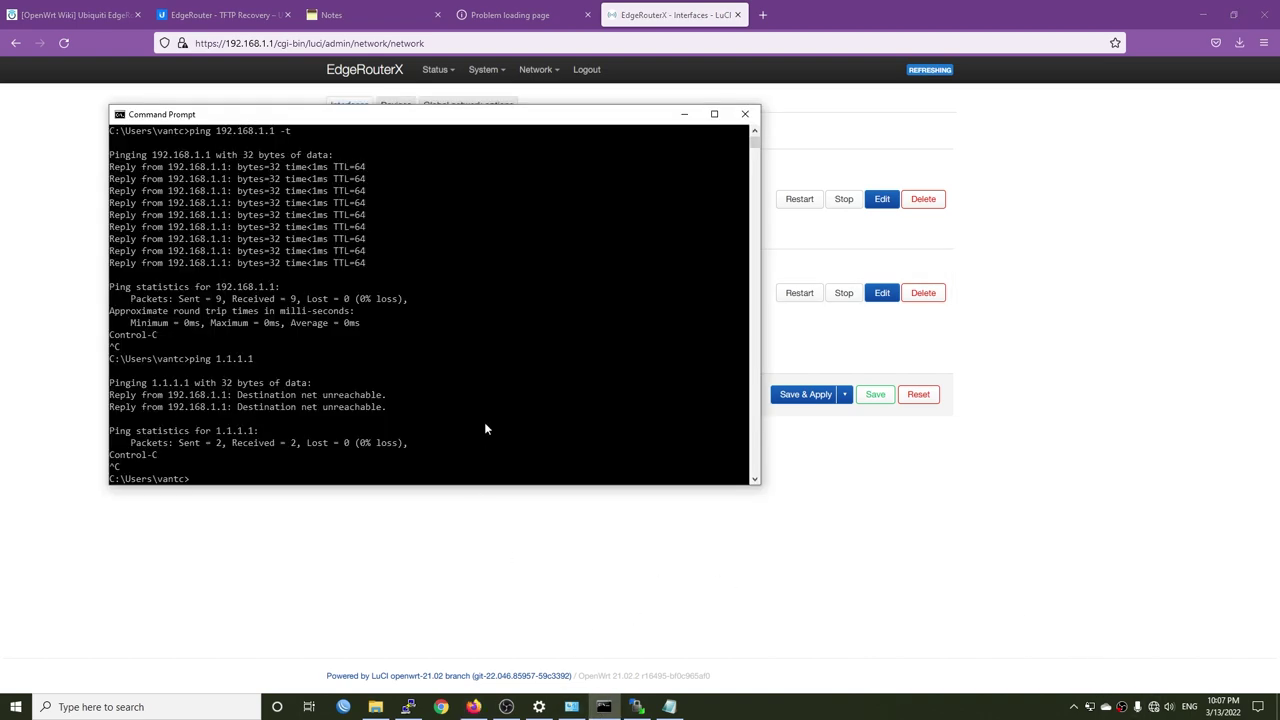
{"action": "key", "text": "Up"}
{"action": "key", "text": "Return"}
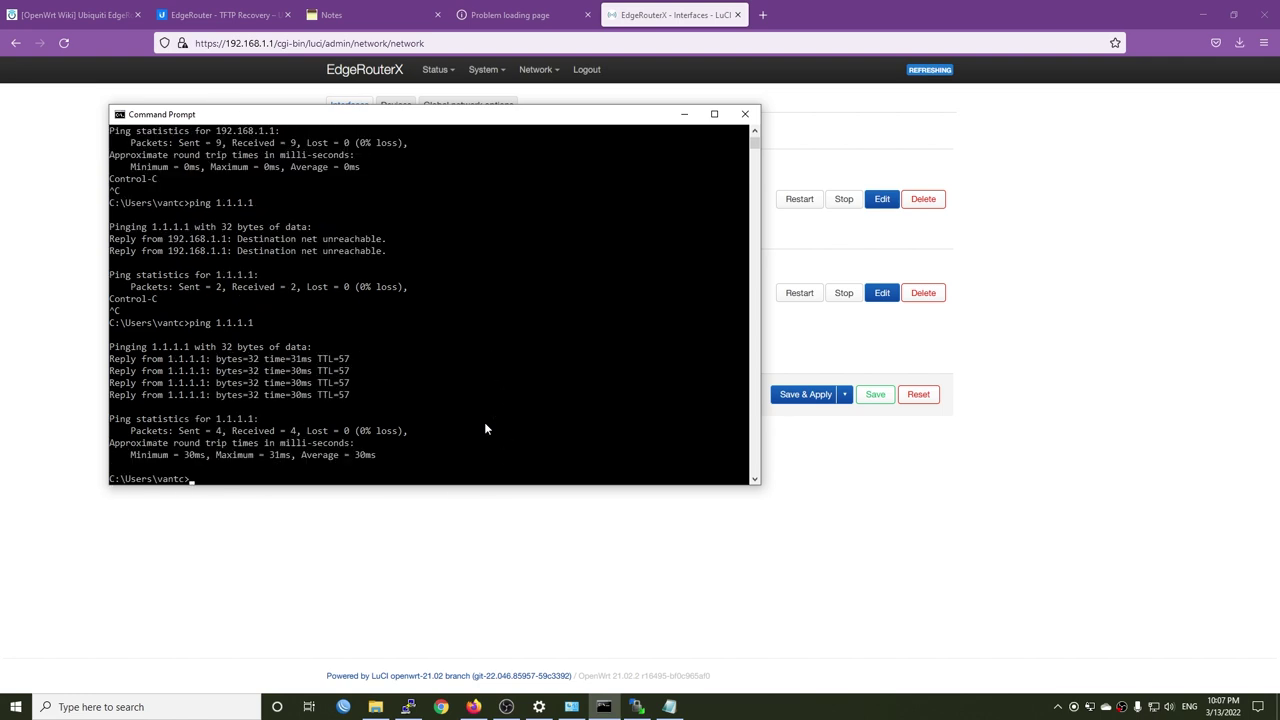
{"action": "key", "text": "alt+Tab"}
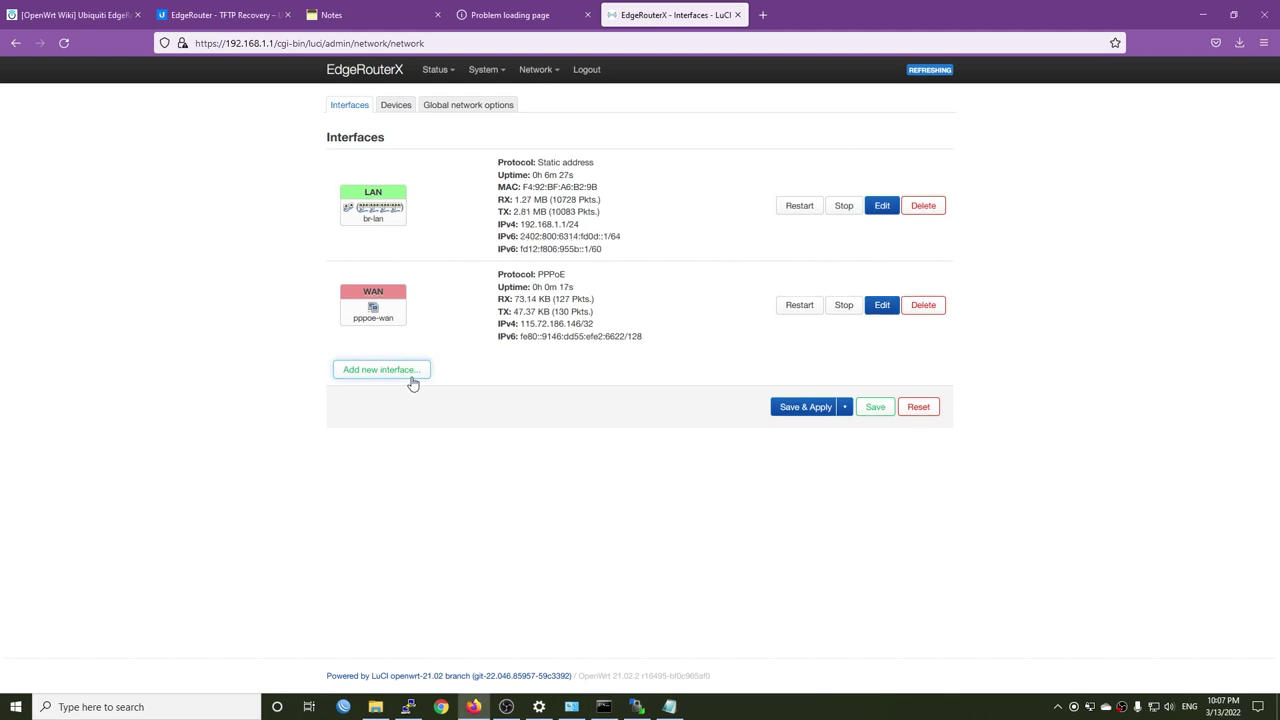
- Add DNS forwardings 1.1.1.1 and 8.8.8.8 under DHCP and DNS, apply, and close the extra tab
{"action": "mouse_move", "coordinate": [540, 80]}
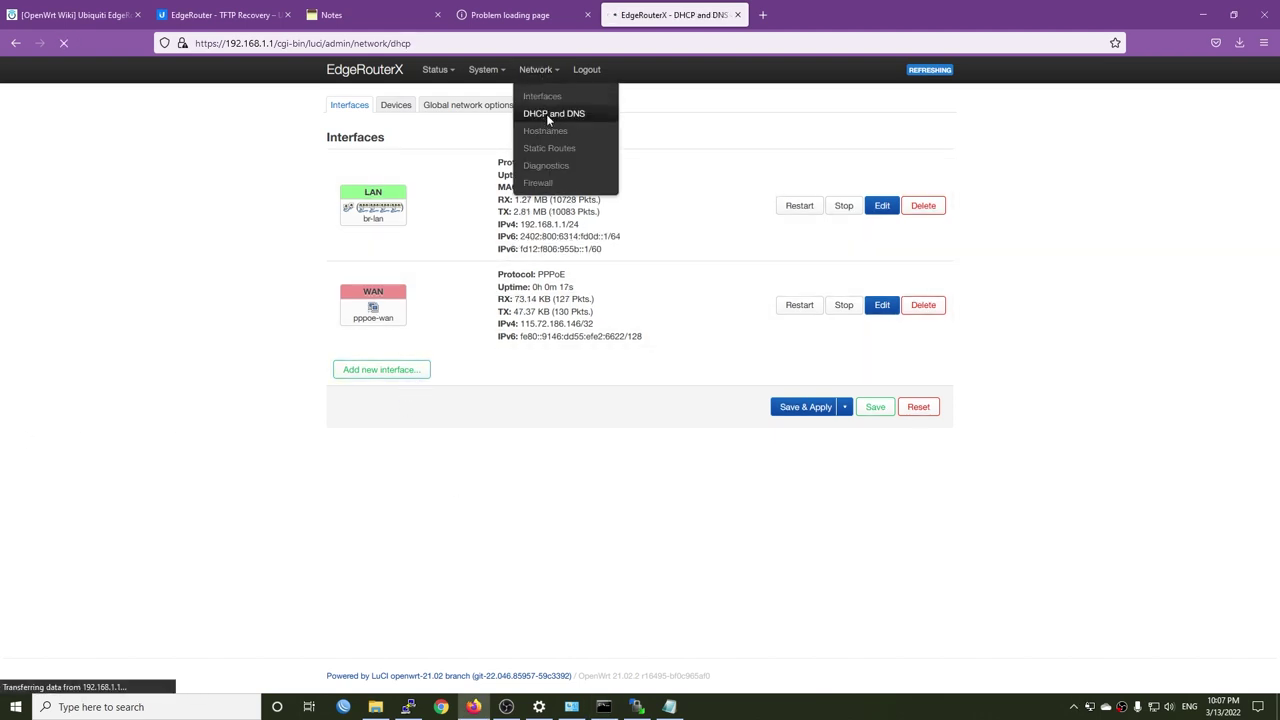
{"action": "left_click", "coordinate": [547, 115]}
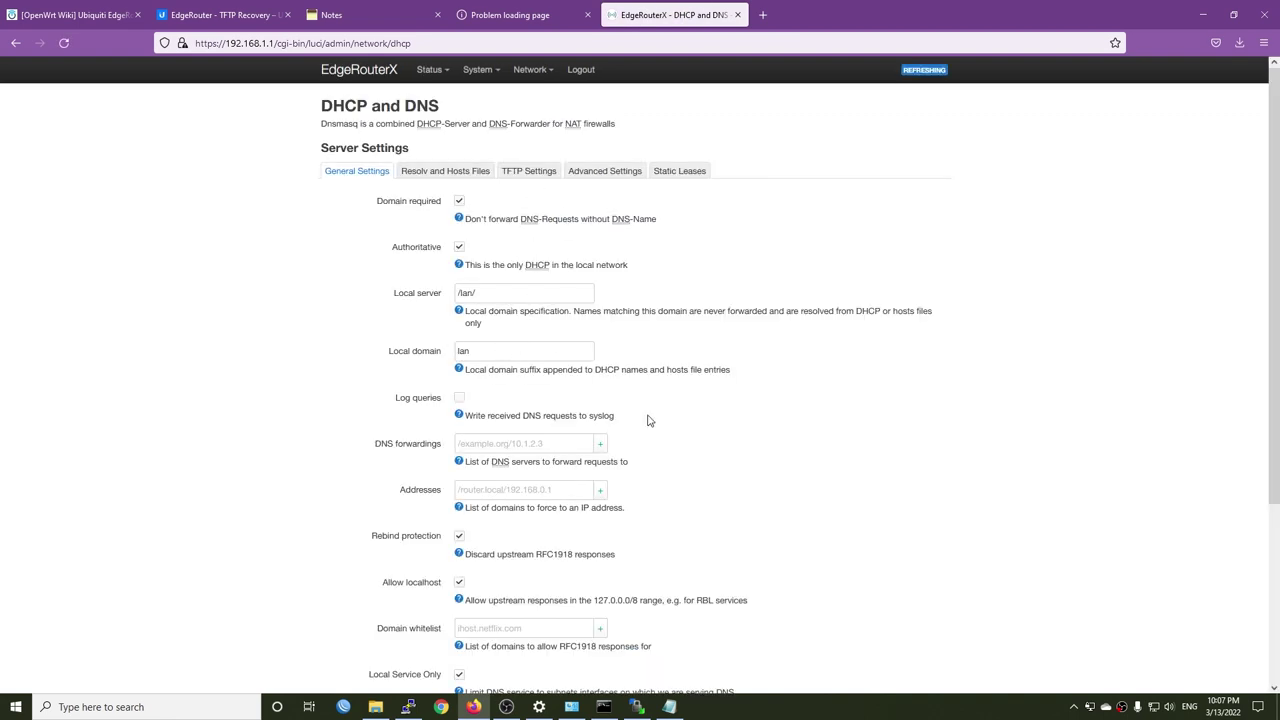
{"action": "left_click", "coordinate": [507, 444]}
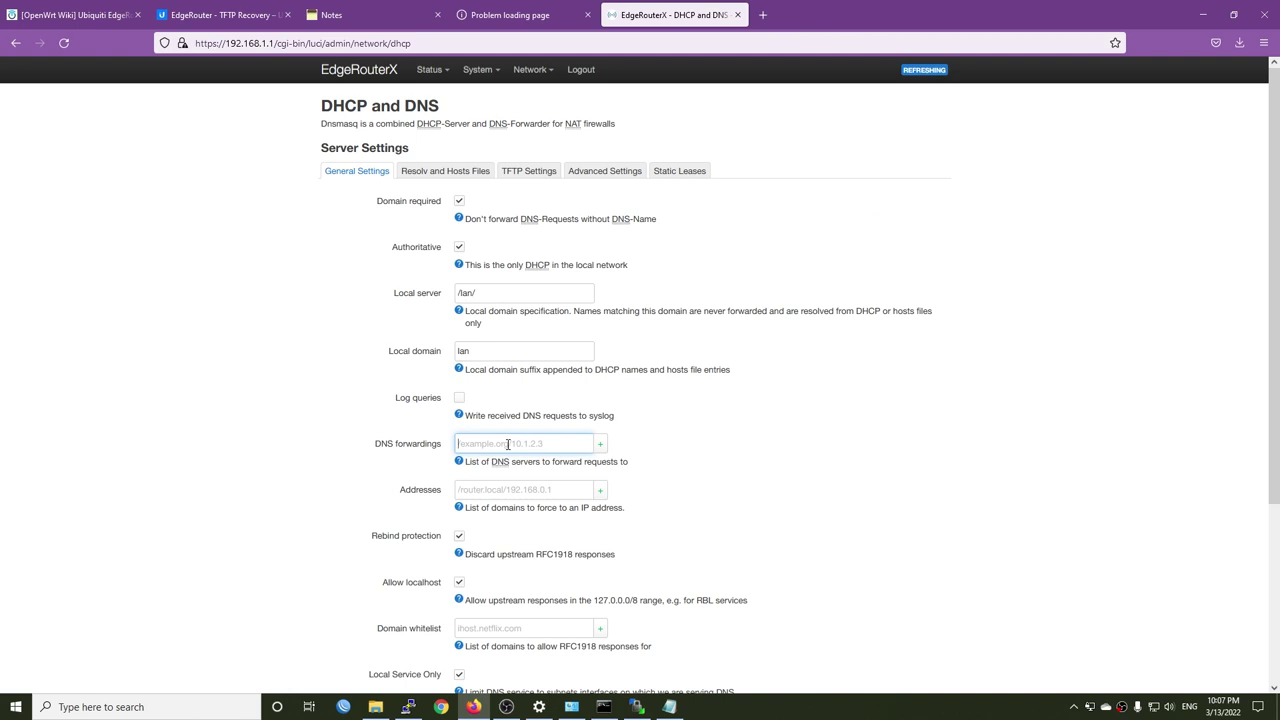
{"action": "type", "text": "1.1.1."}
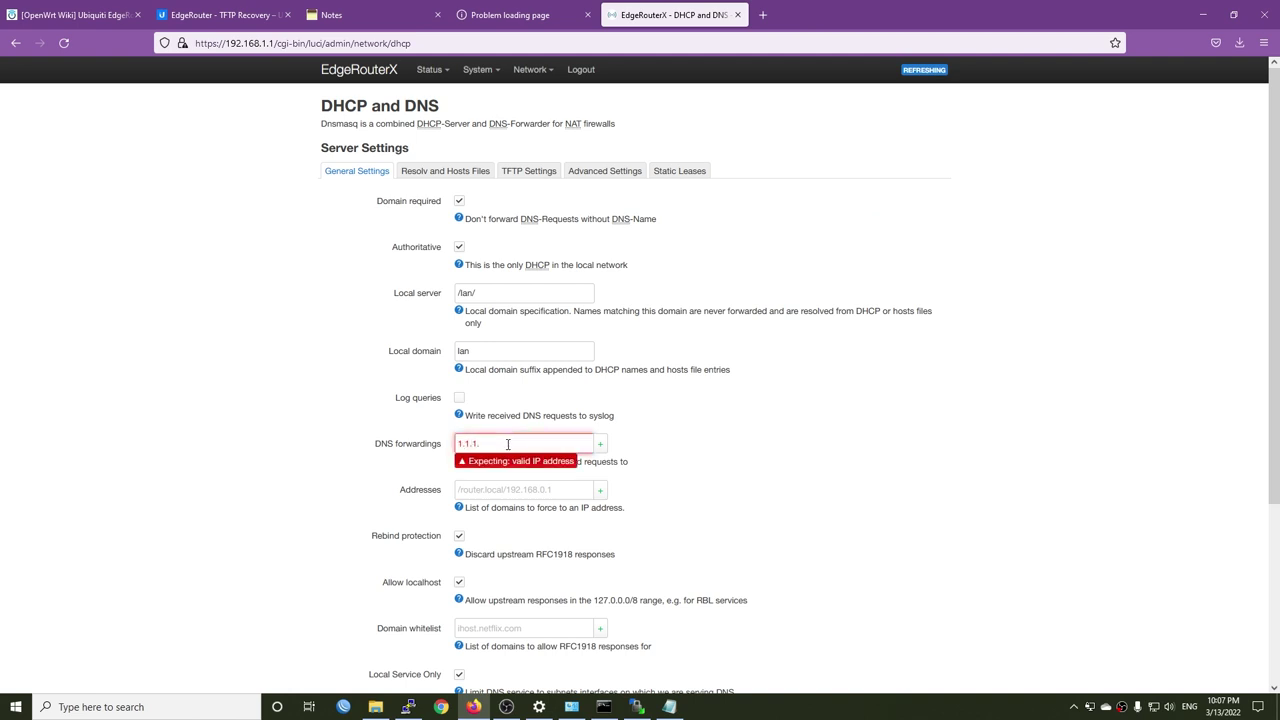
{"action": "type", "text": "1"}
{"action": "left_click", "coordinate": [600, 443]}
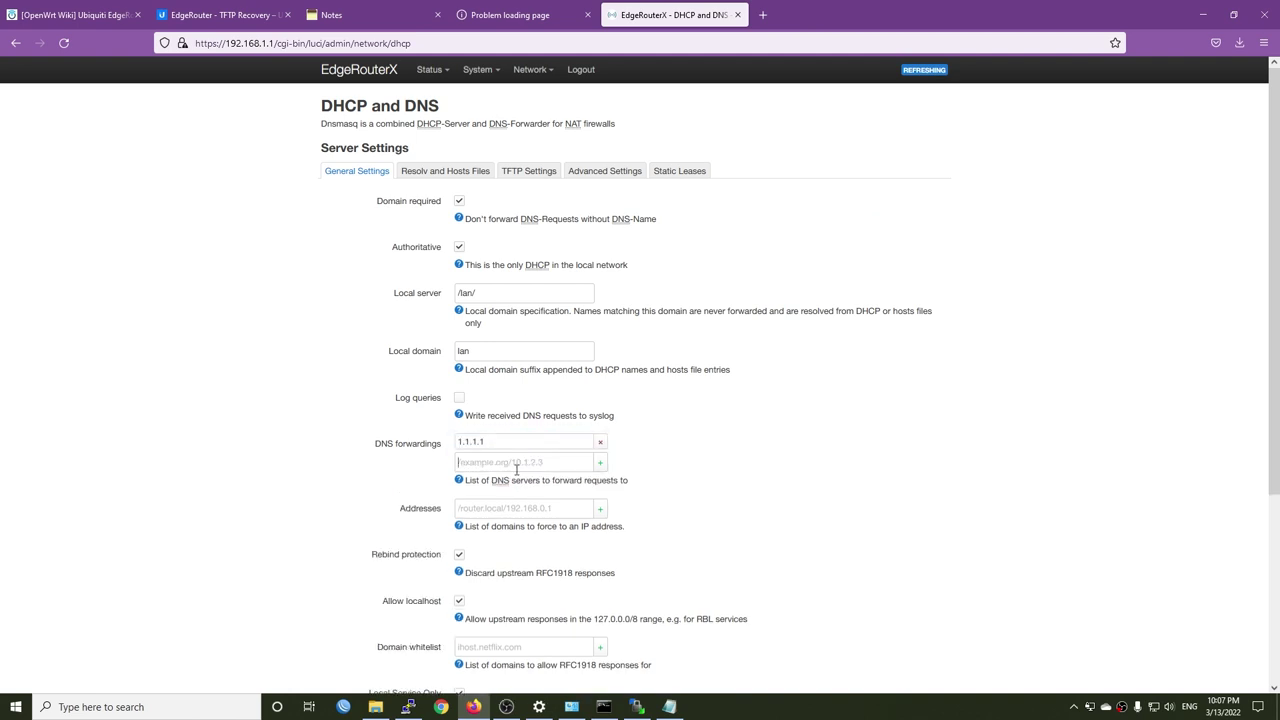
{"action": "type", "text": "8.8.8"}
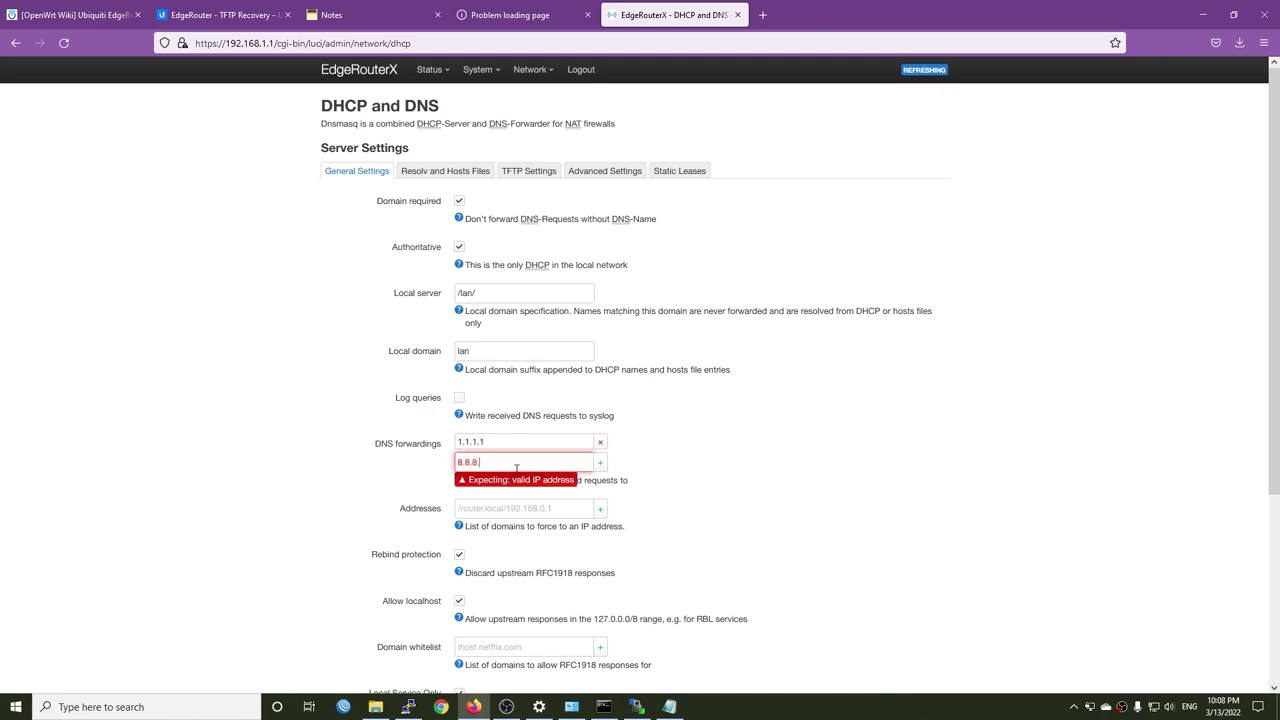
{"action": "type", "text": ".8"}
{"action": "scroll", "coordinate": [833, 507], "scroll_direction": "down", "scroll_amount": 3}
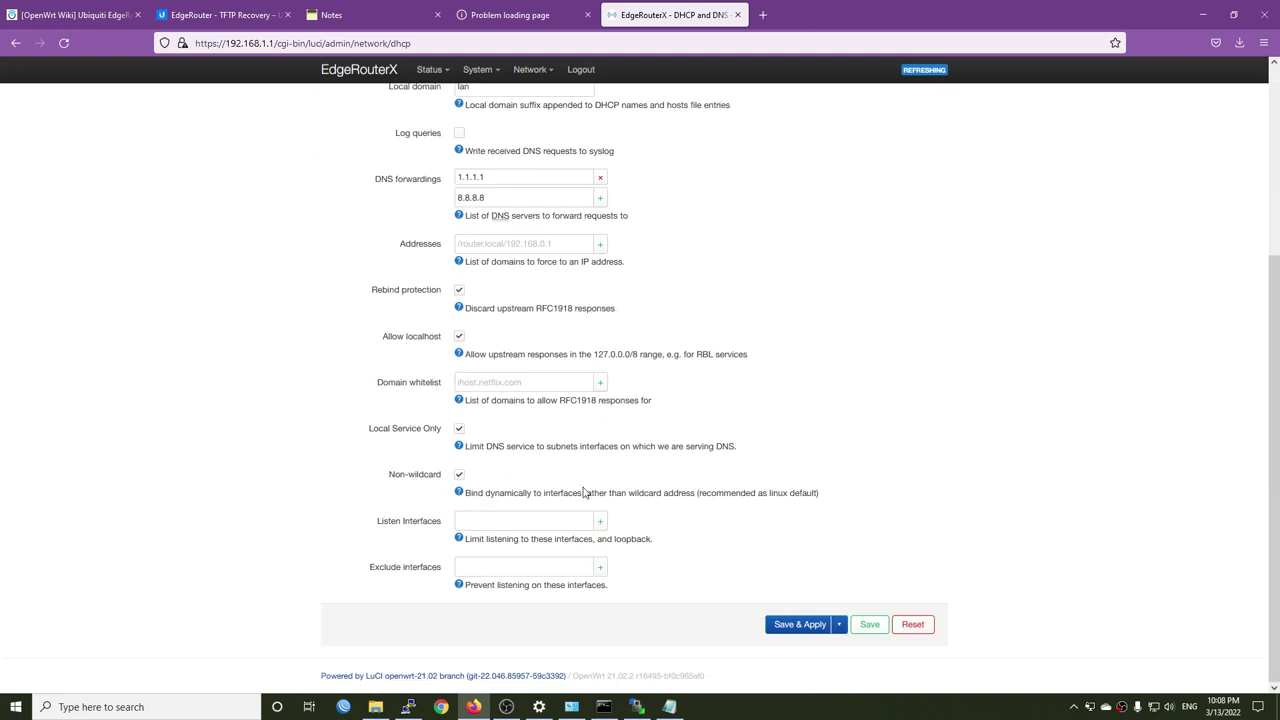
{"action": "left_click", "coordinate": [798, 625]}
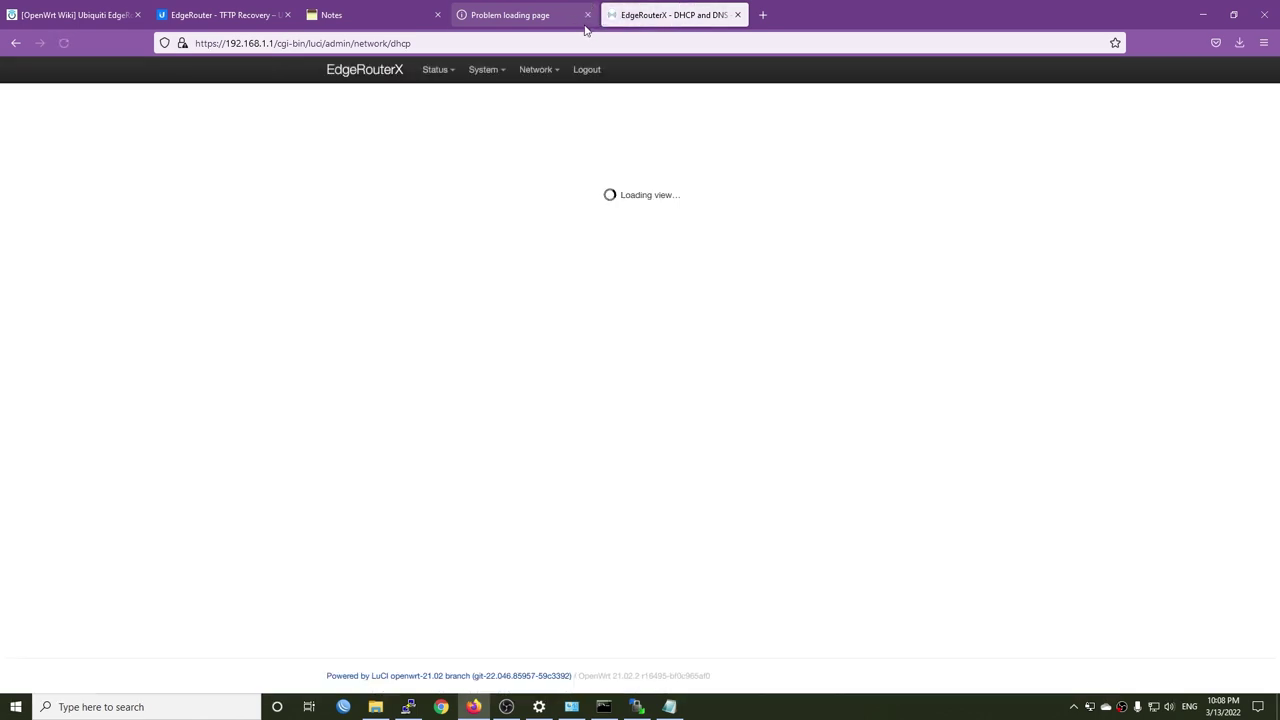
{"action": "left_click", "coordinate": [585, 15]}
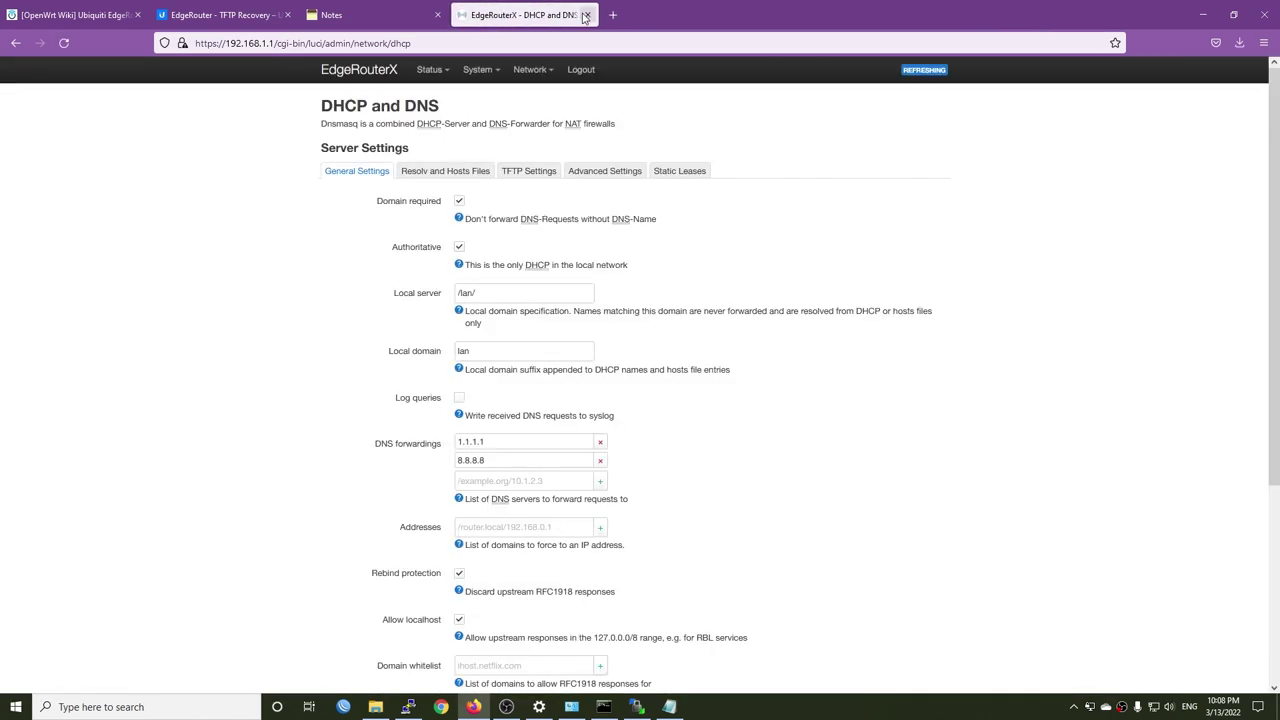
- Restart the PuTTY session, accept the new host key, and log in as root
{"action": "left_click", "coordinate": [1206, 7]}
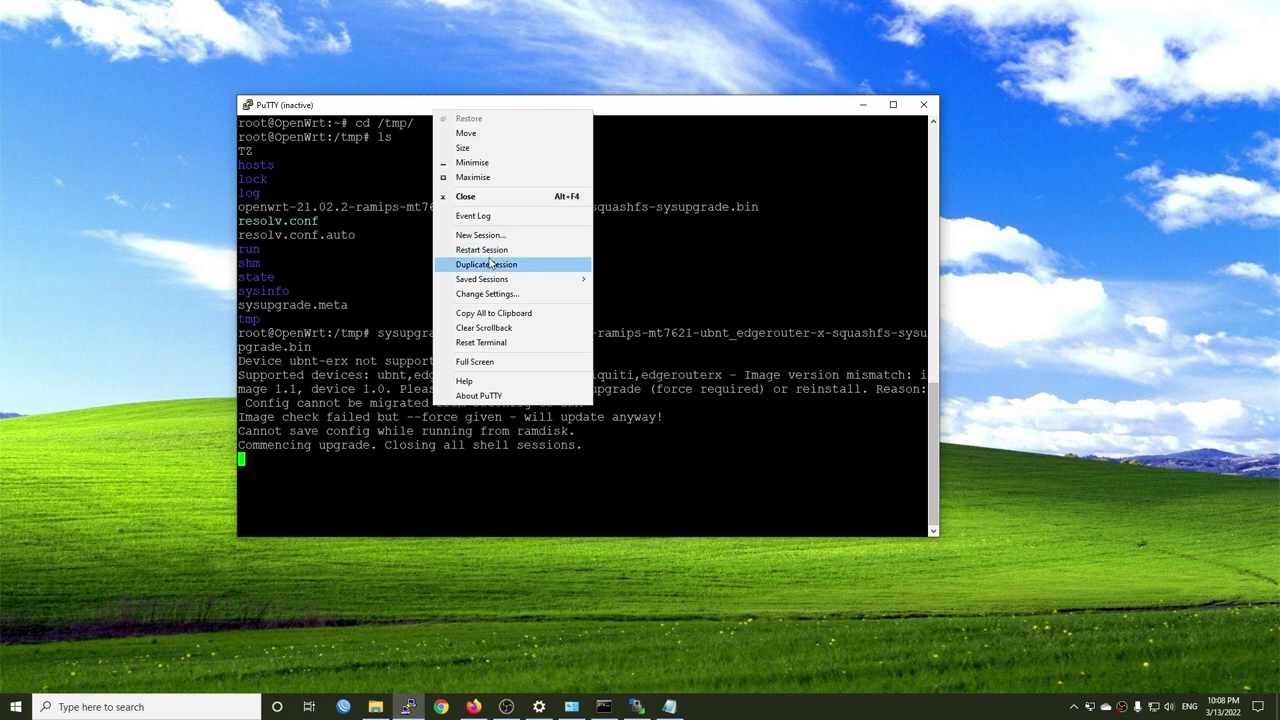
{"action": "left_click", "coordinate": [489, 250]}
{"action": "left_click", "coordinate": [481, 381]}
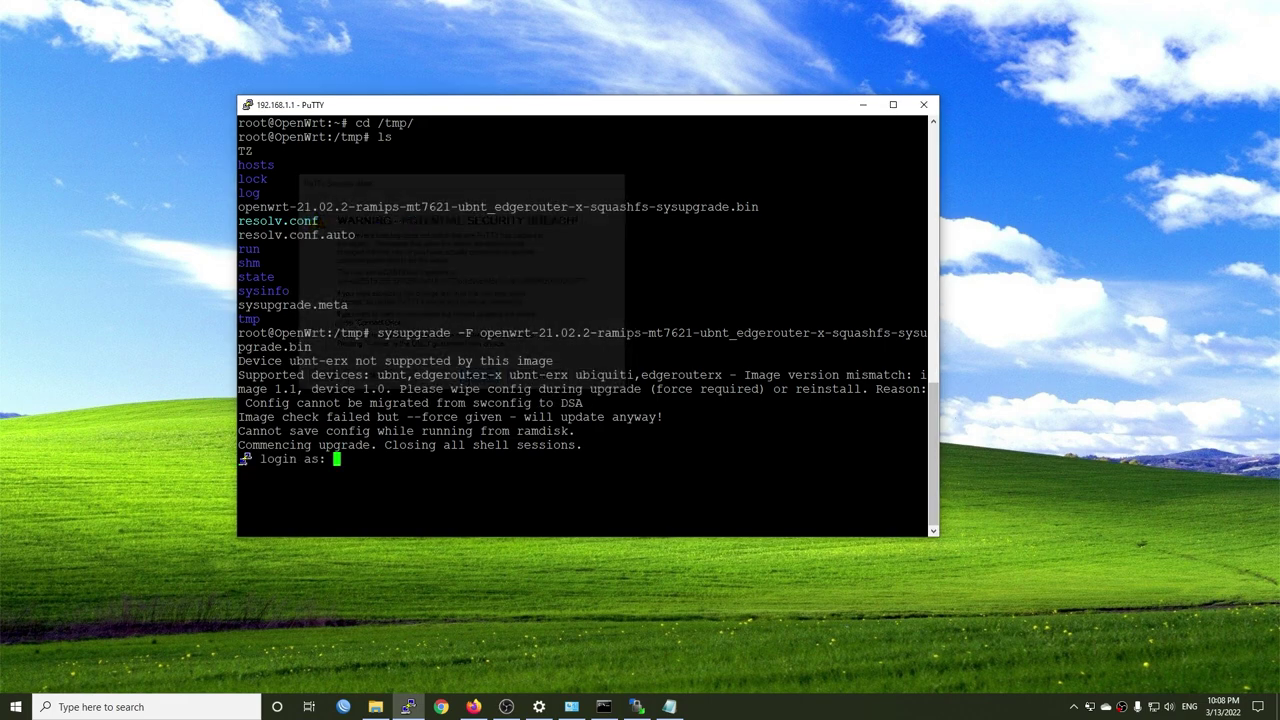
{"action": "type", "text": "root"}
{"action": "key", "text": "Return"}
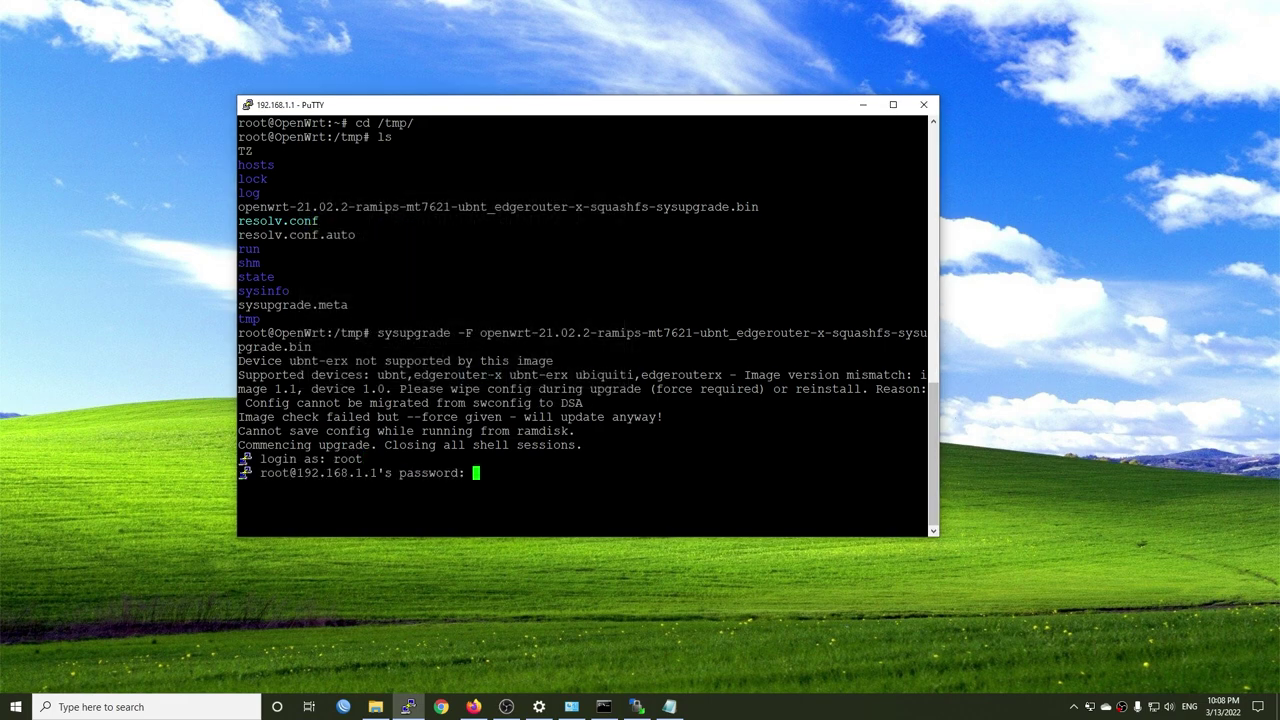
{"action": "key", "text": "Return"}
- Clear the terminal and run opkg update to refresh the package lists
{"action": "type", "text": "clear"}
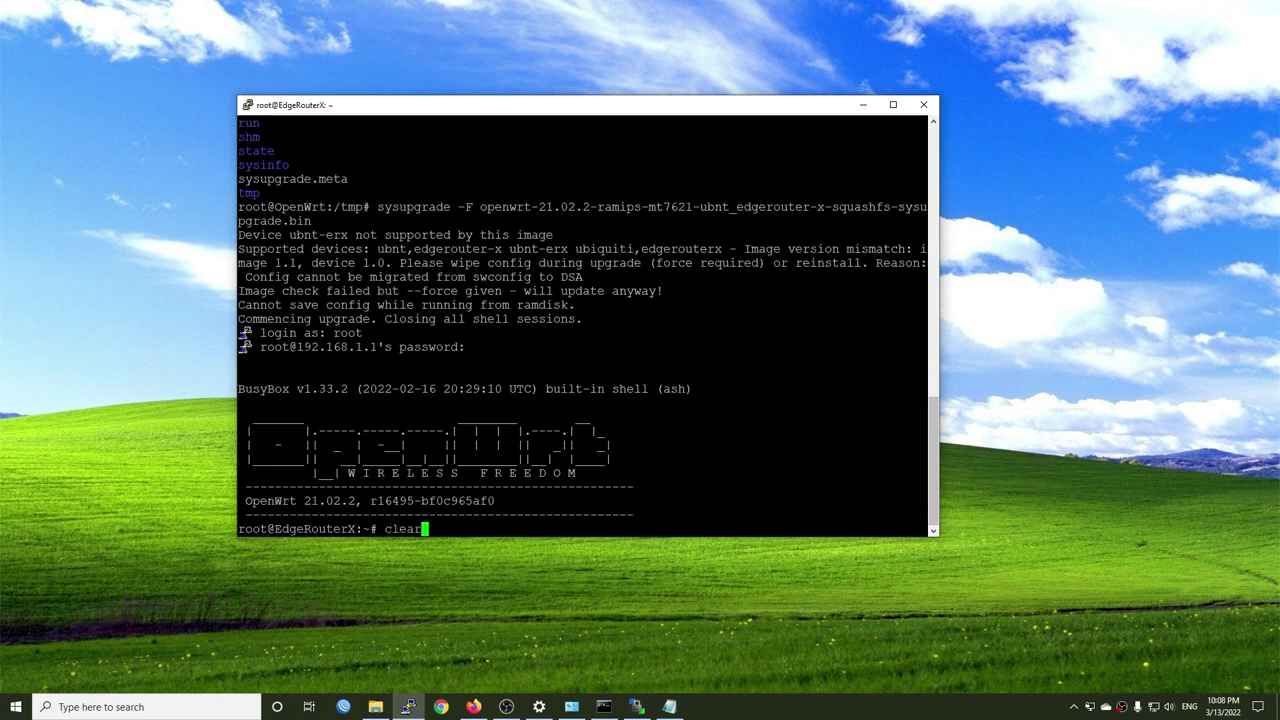
{"action": "key", "text": "Return"}
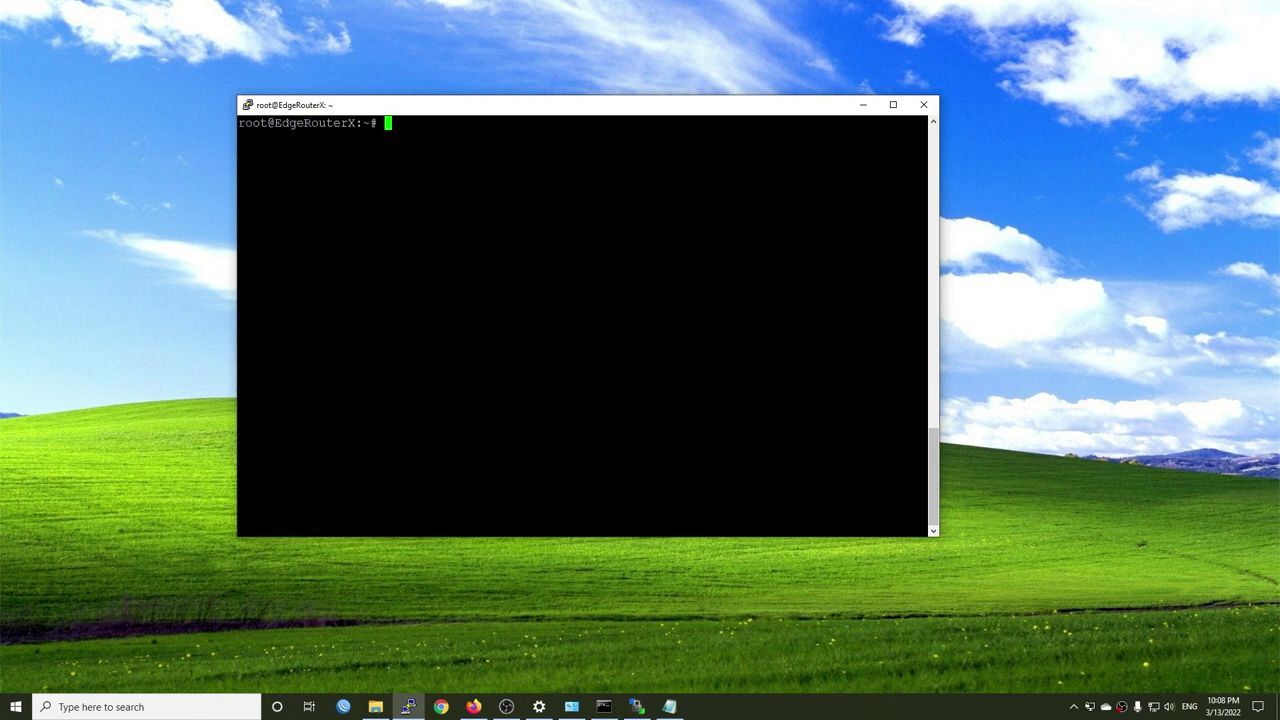
{"action": "type", "text": "opkg install"}
{"action": "key", "text": "BackSpace"}
{"action": "key", "text": "BackSpace"}
{"action": "key", "text": "BackSpace"}
{"action": "key", "text": "BackSpace"}
{"action": "key", "text": "BackSpace"}
{"action": "key", "text": "BackSpace"}
{"action": "key", "text": "BackSpace"}
{"action": "key", "text": "BackSpace"}
{"action": "type", "text": "update"}
{"action": "key", "text": "Return"}
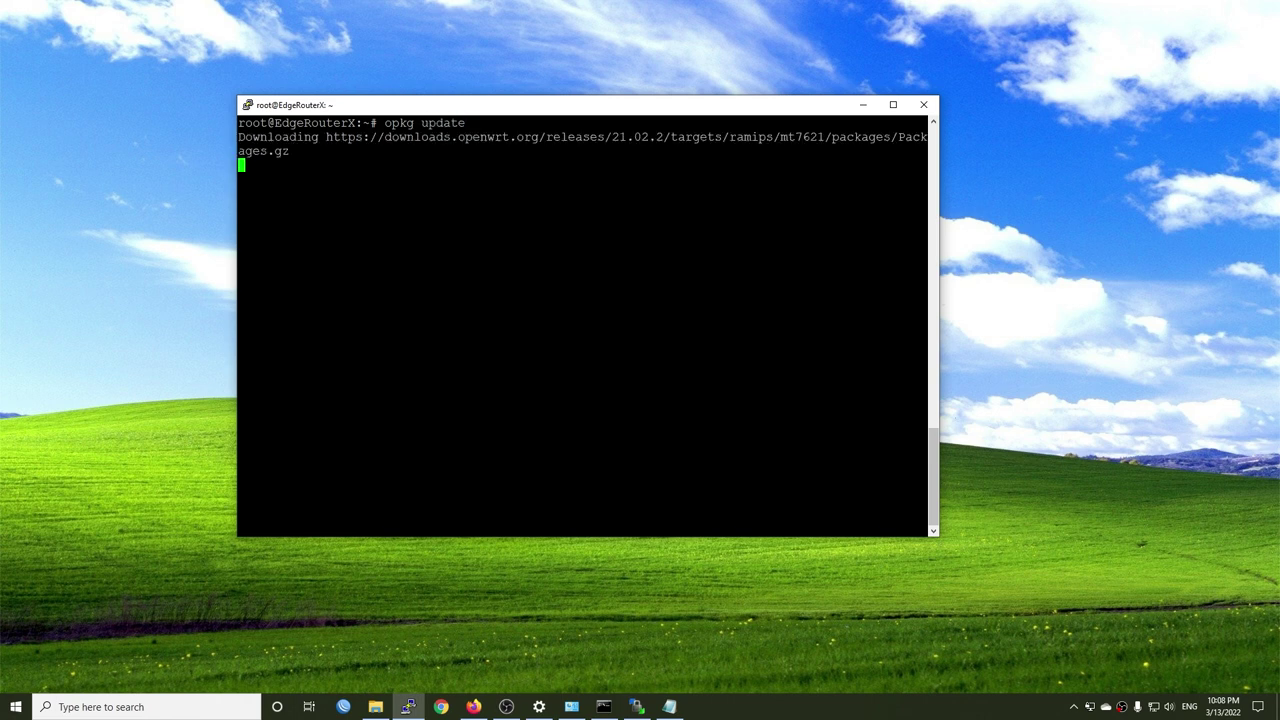
- Run opkg install htop to install htop
{"action": "left_click_drag", "start_coordinate": [513, 111], "coordinate": [455, 105]}
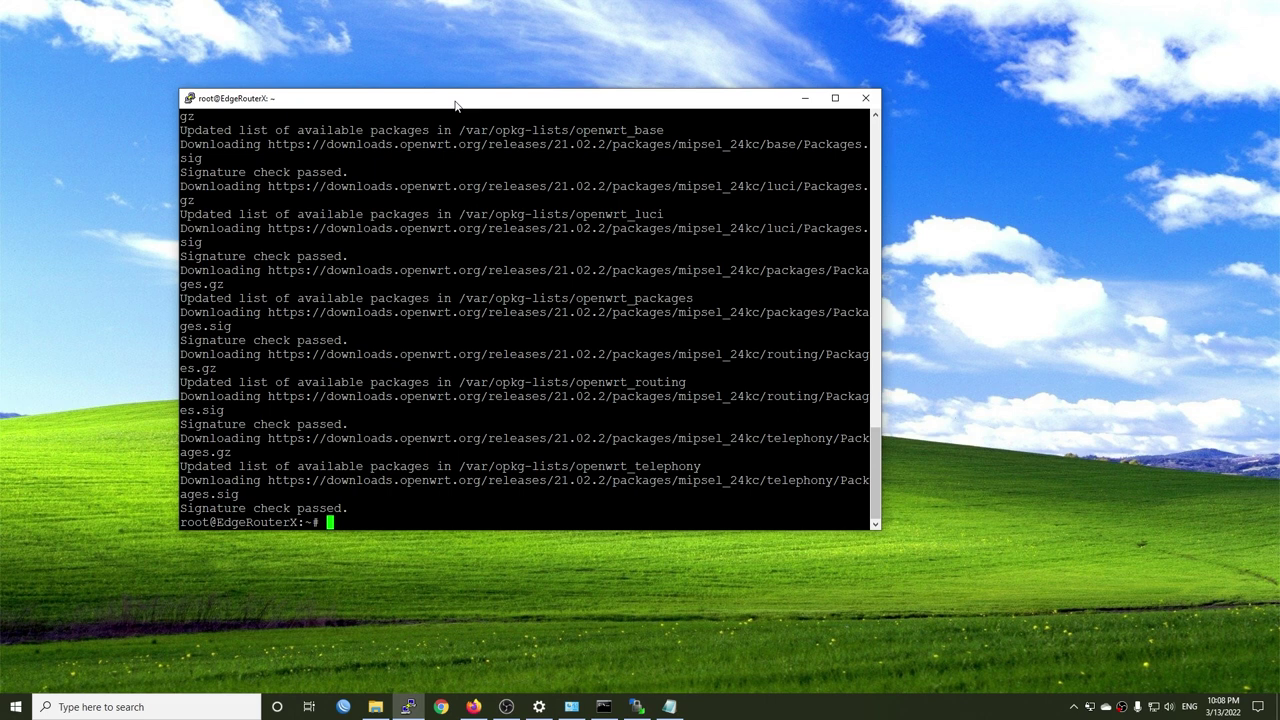
{"action": "type", "text": "opkg install htop"}
{"action": "key", "text": "Return"}
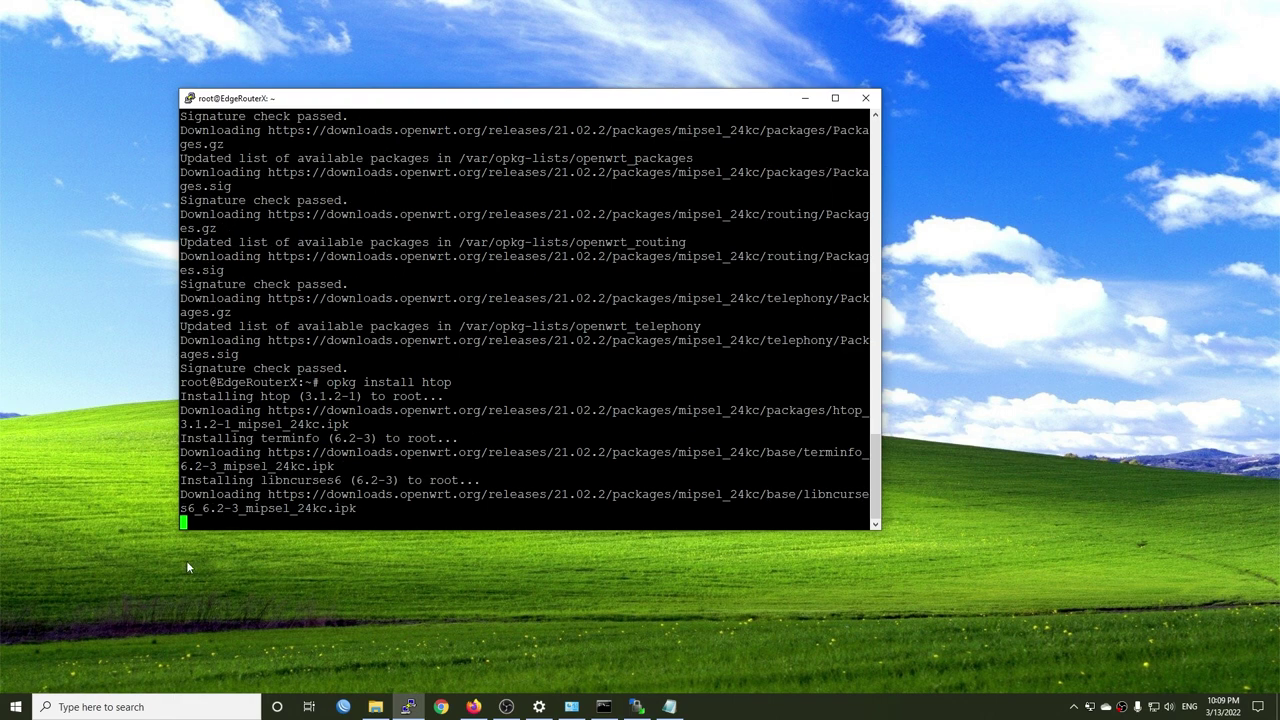
- Launch the Speedtest app from Start and place it beside the terminal
{"action": "left_click", "coordinate": [14, 704]}
{"action": "type", "text": "spee"}
{"action": "key", "text": "Return"}
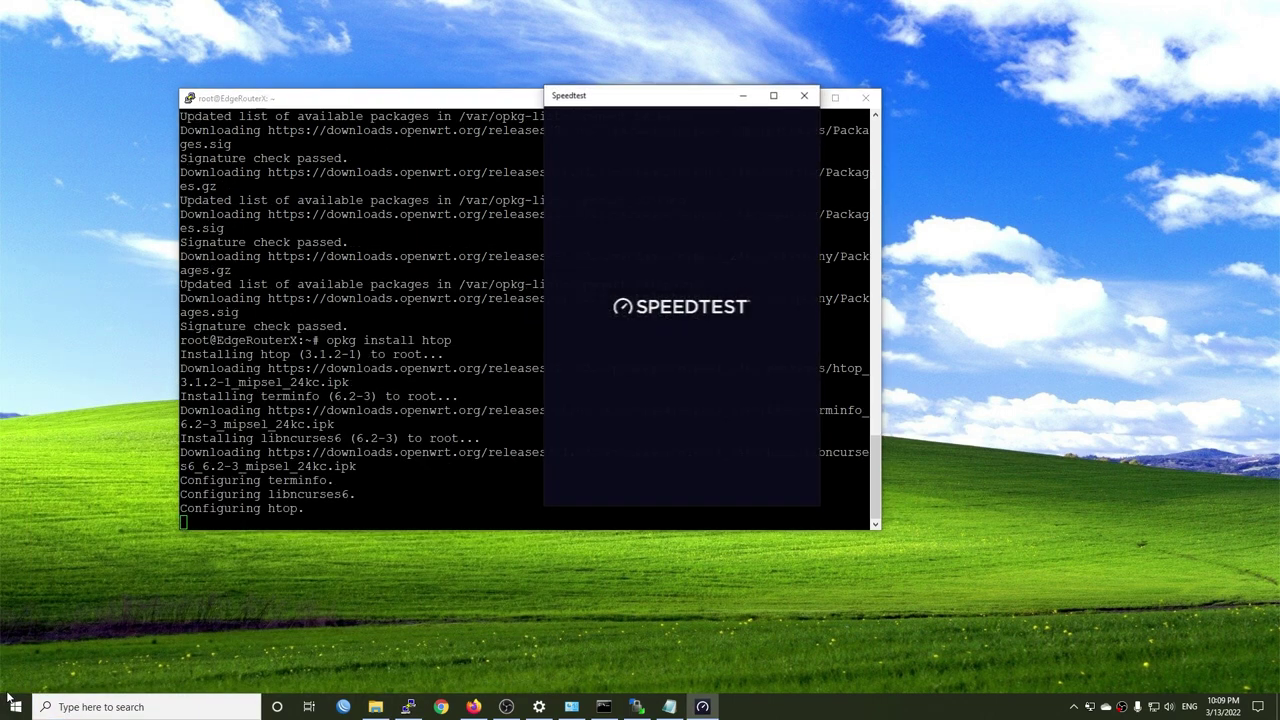
{"action": "left_click_drag", "start_coordinate": [617, 98], "coordinate": [971, 108]}
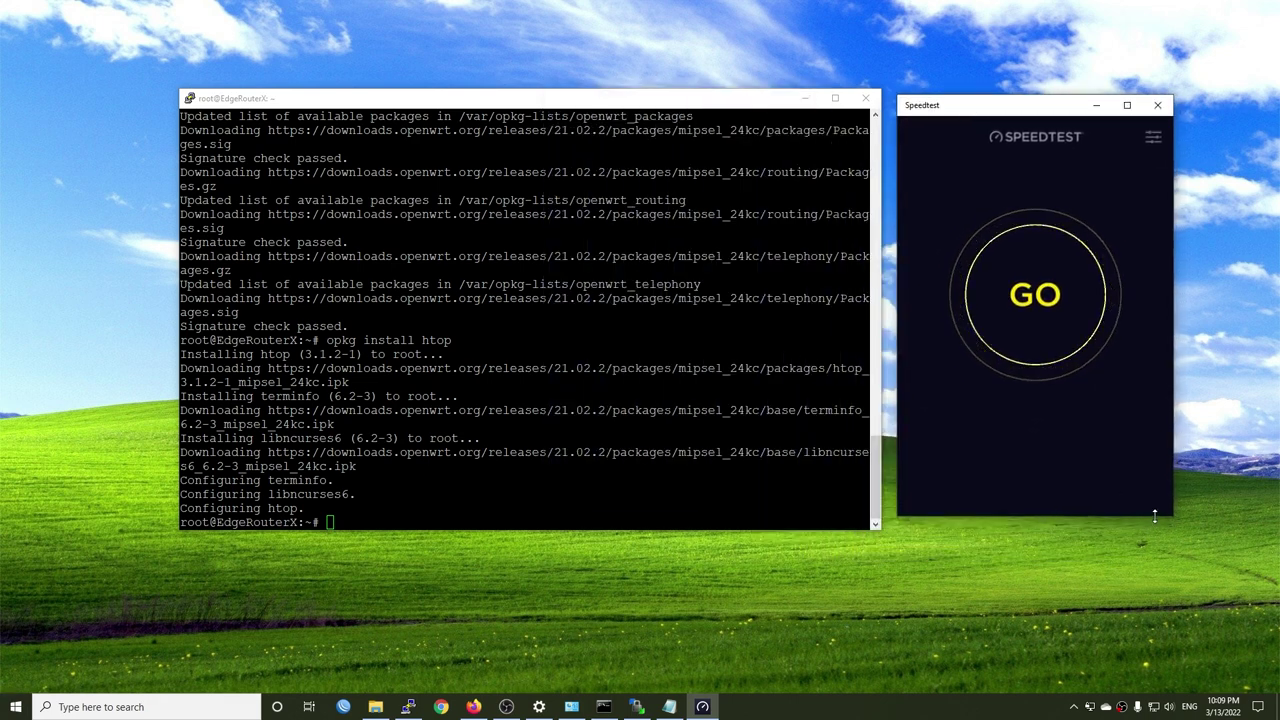
- Run htop in the router terminal to monitor load
{"action": "key", "text": "alt+Tab"}
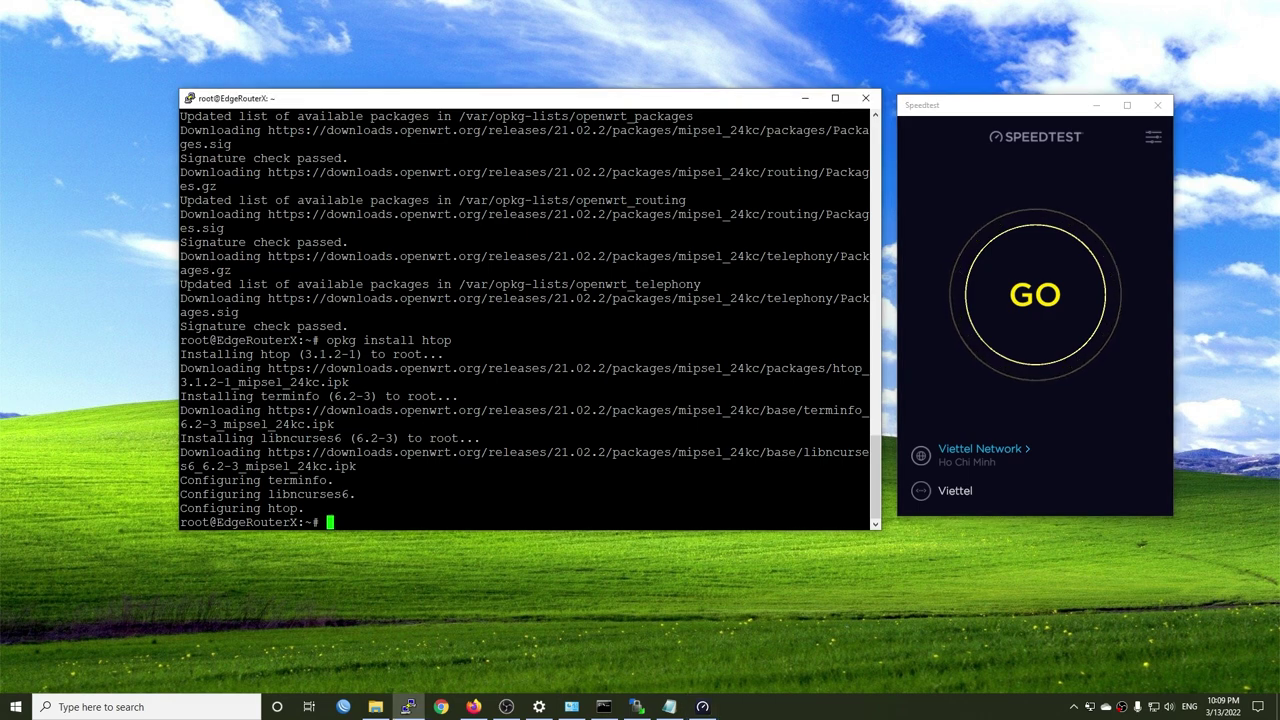
{"action": "type", "text": "htop"}
{"action": "key", "text": "Return"}
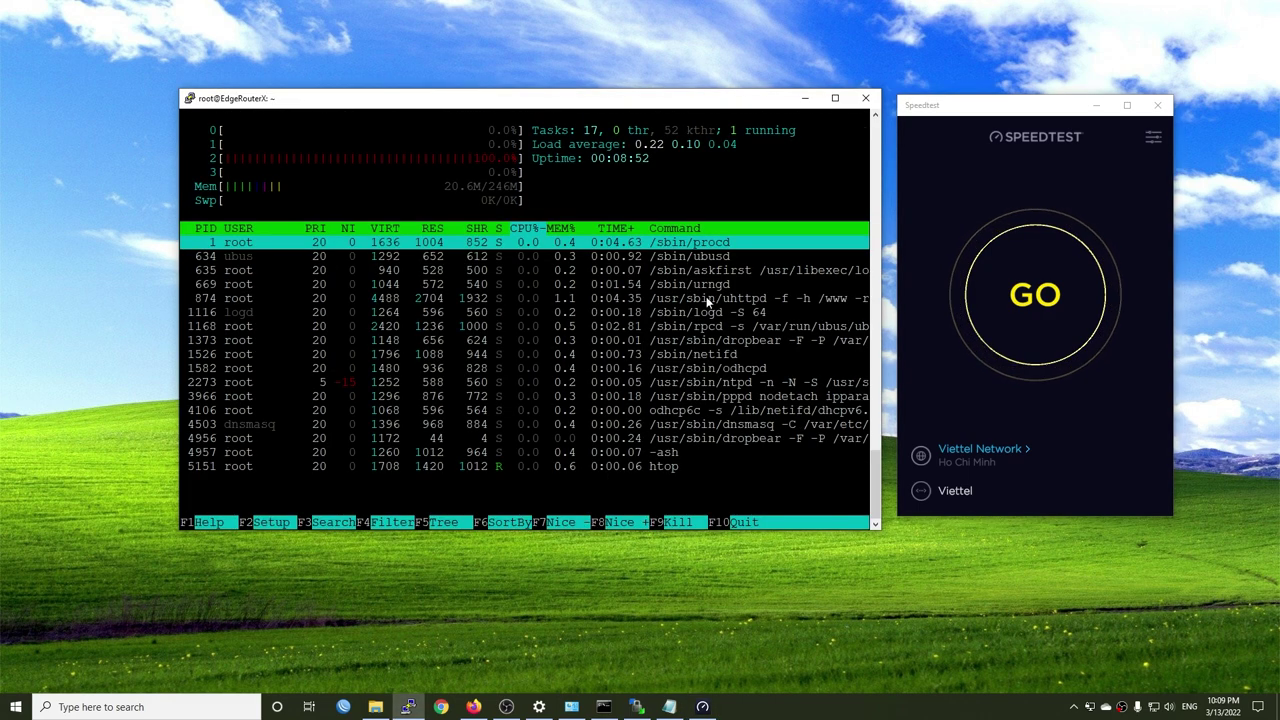
{"action": "left_click_drag", "start_coordinate": [593, 98], "coordinate": [571, 99]}
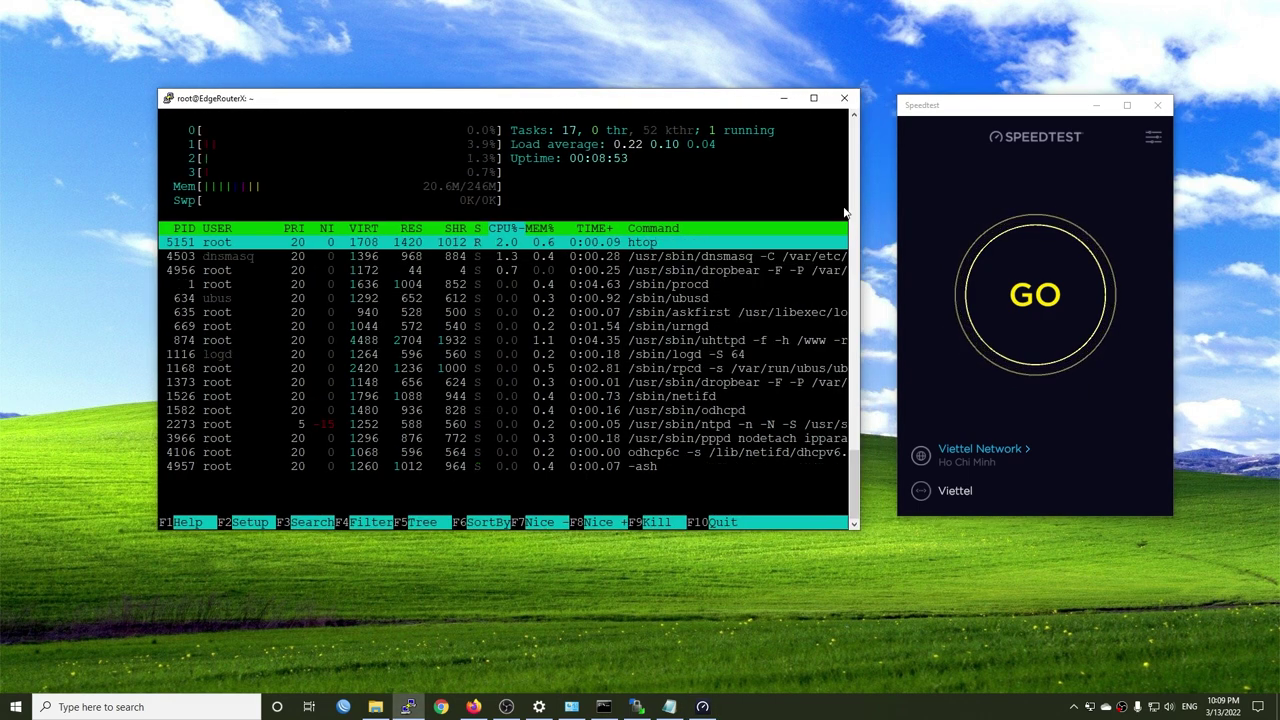
- Run the speed test, getting 349.99 Mbps down, 211.25 Mbps up and 2 ms ping
{"action": "left_click", "coordinate": [1035, 307]}
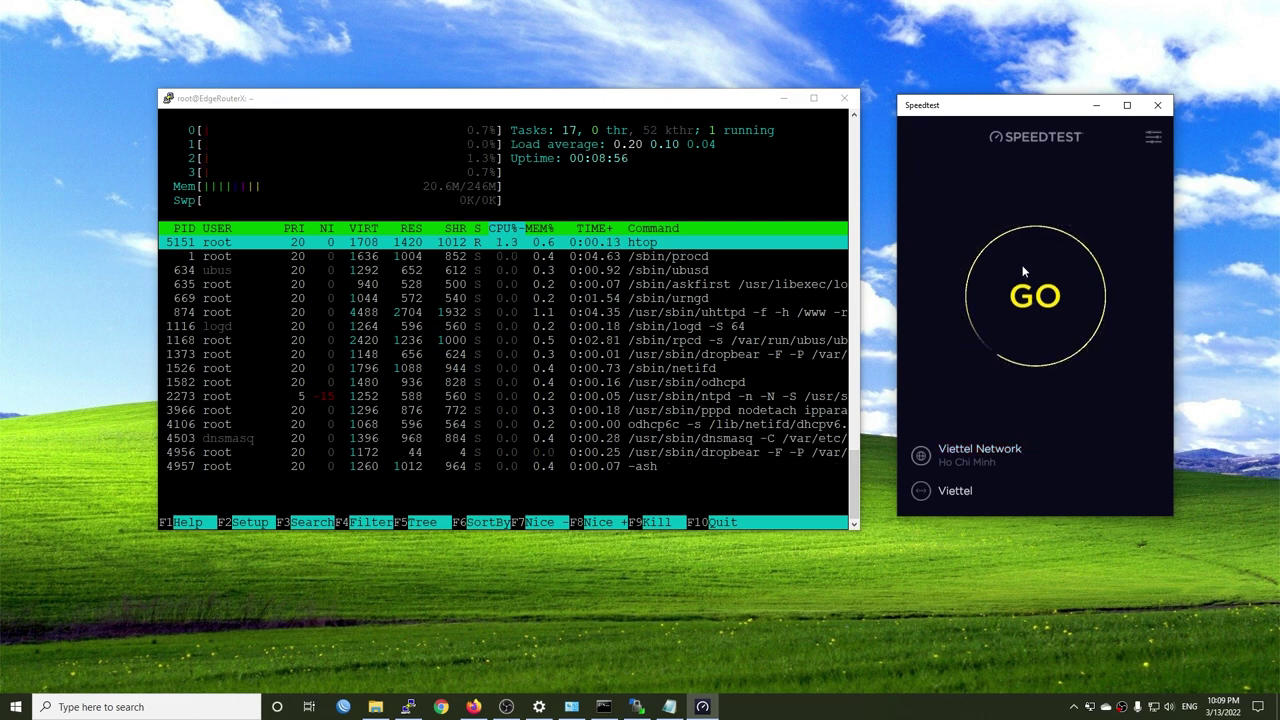
{"action": "left_click", "coordinate": [463, 102]}
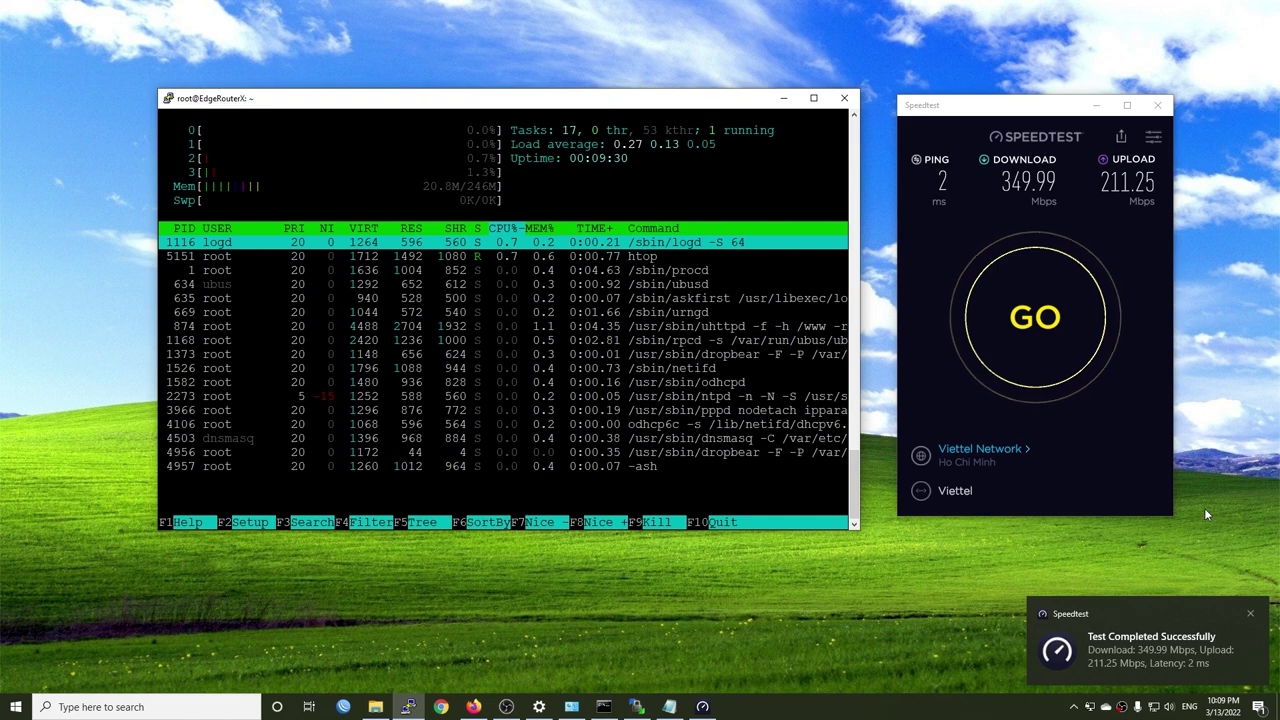
{"action": "left_click", "coordinate": [1129, 640]}
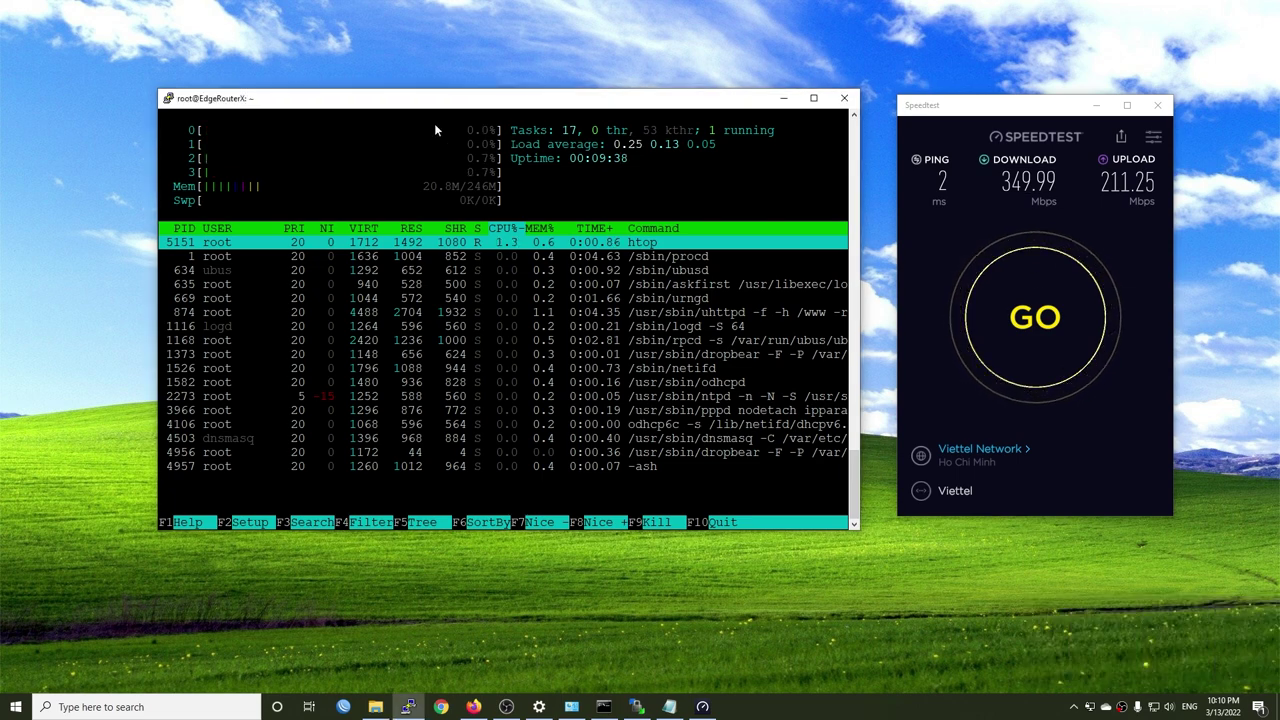
- Move htop aside and open a new PuTTY session to 192.168.1.1
{"action": "left_click", "coordinate": [460, 103]}
{"action": "left_click_drag", "start_coordinate": [460, 103], "coordinate": [452, 25]}
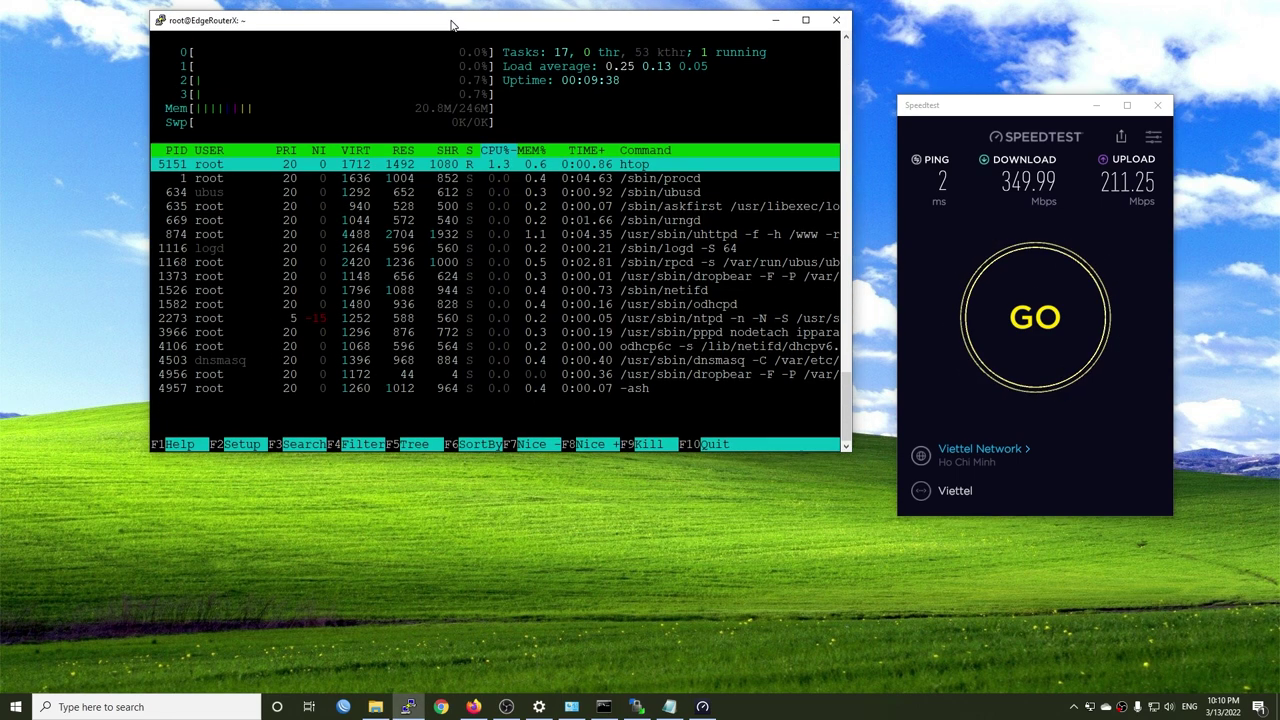
{"action": "right_click", "coordinate": [408, 707]}
{"action": "left_click", "coordinate": [372, 648]}
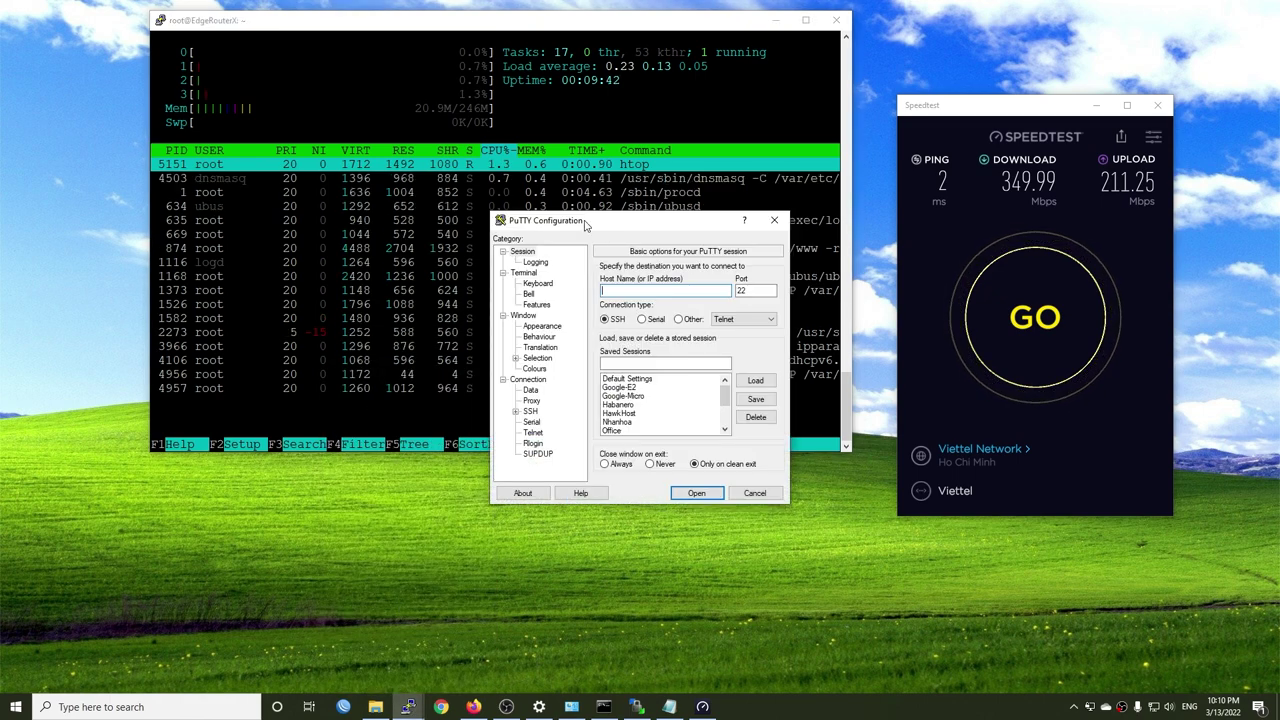
{"action": "type", "text": "192.168.1.1"}
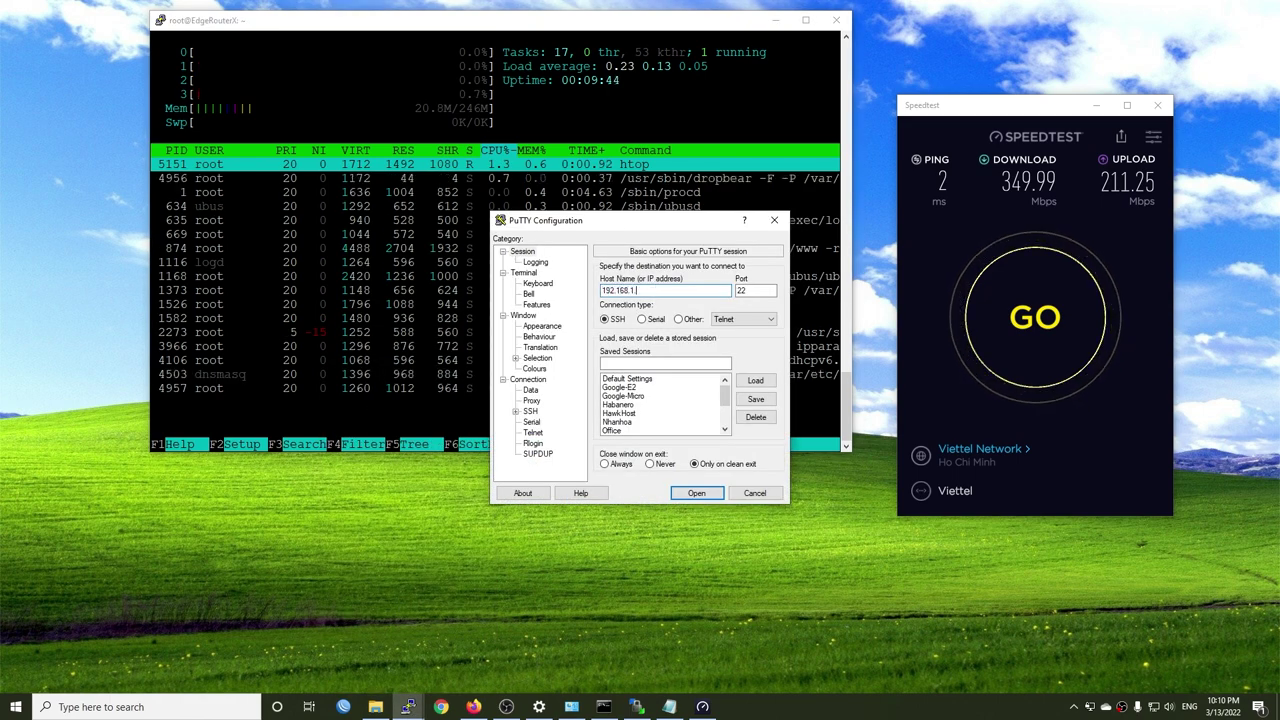
{"action": "key", "text": "Return"}
- Log in as root, run top, and place it below htop
{"action": "type", "text": "root"}
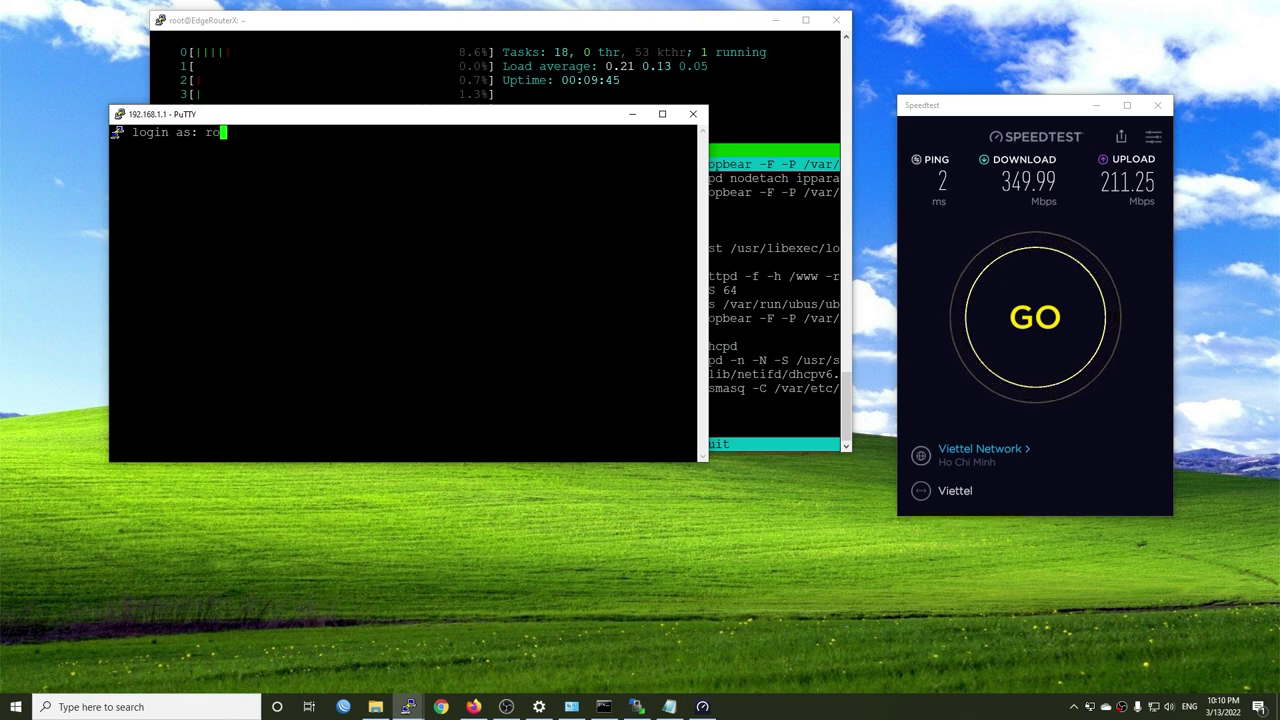
{"action": "key", "text": "Return"}
{"action": "key", "text": "Return"}
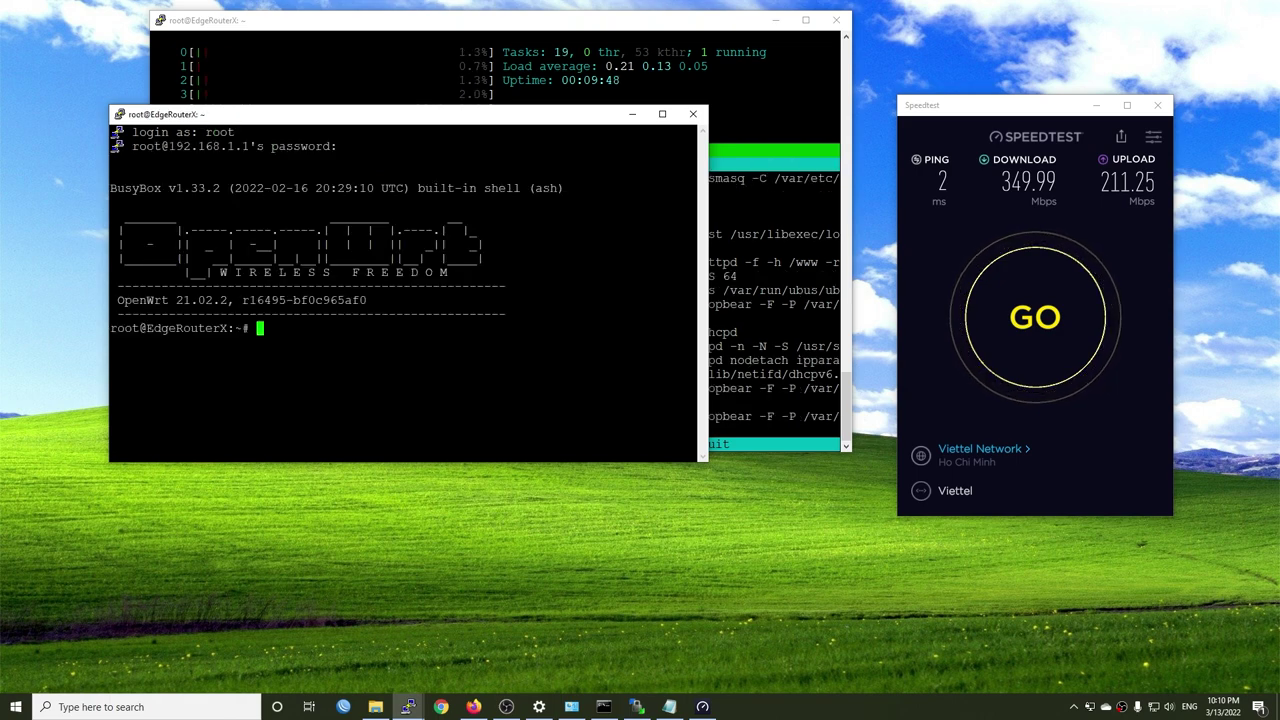
{"action": "type", "text": "top"}
{"action": "key", "text": "Return"}
{"action": "left_click_drag", "start_coordinate": [445, 125], "coordinate": [545, 477]}
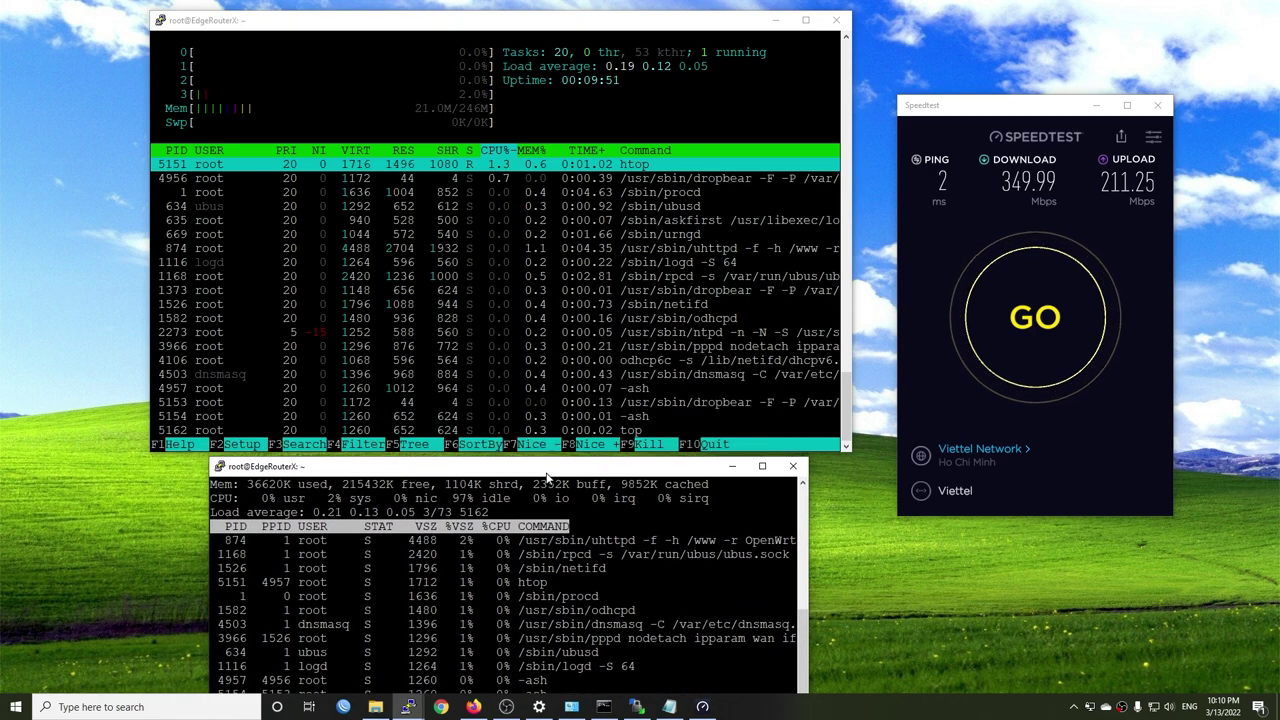
- Select NetNam as the Speedtest server and start a new test
{"action": "left_click", "coordinate": [1016, 448]}
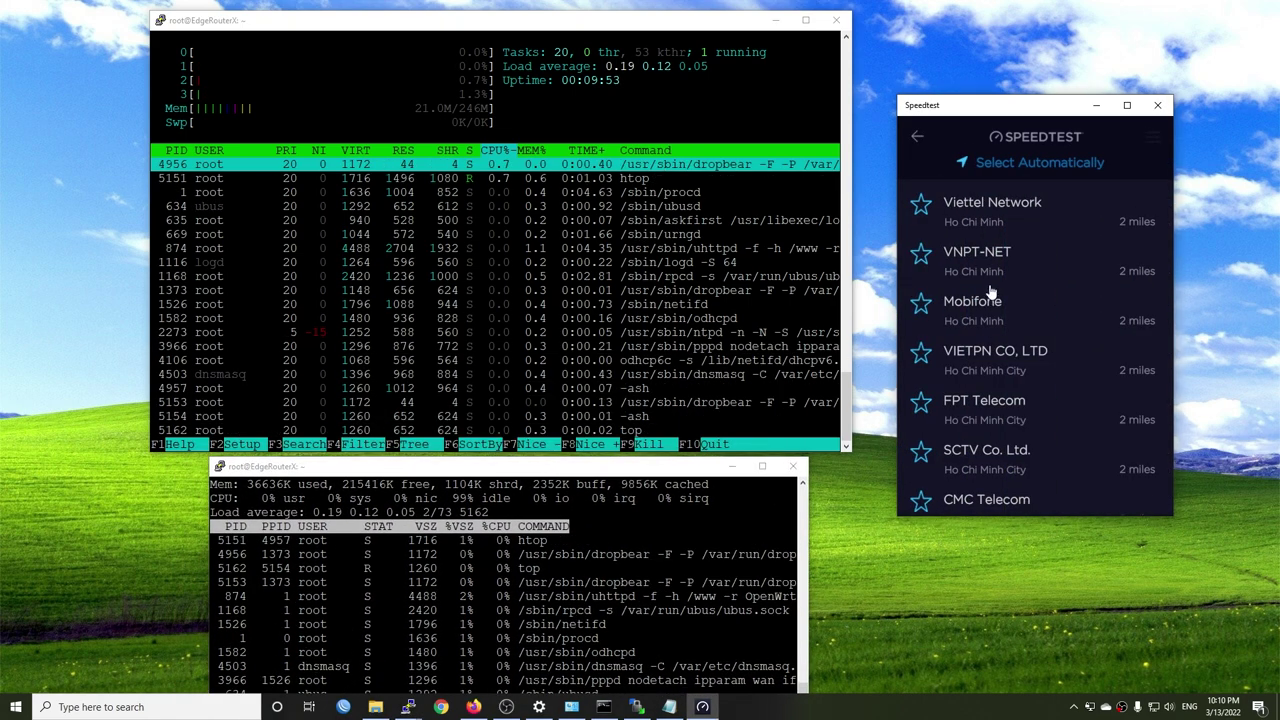
{"action": "scroll", "coordinate": [998, 398], "scroll_direction": "down", "scroll_amount": 3}
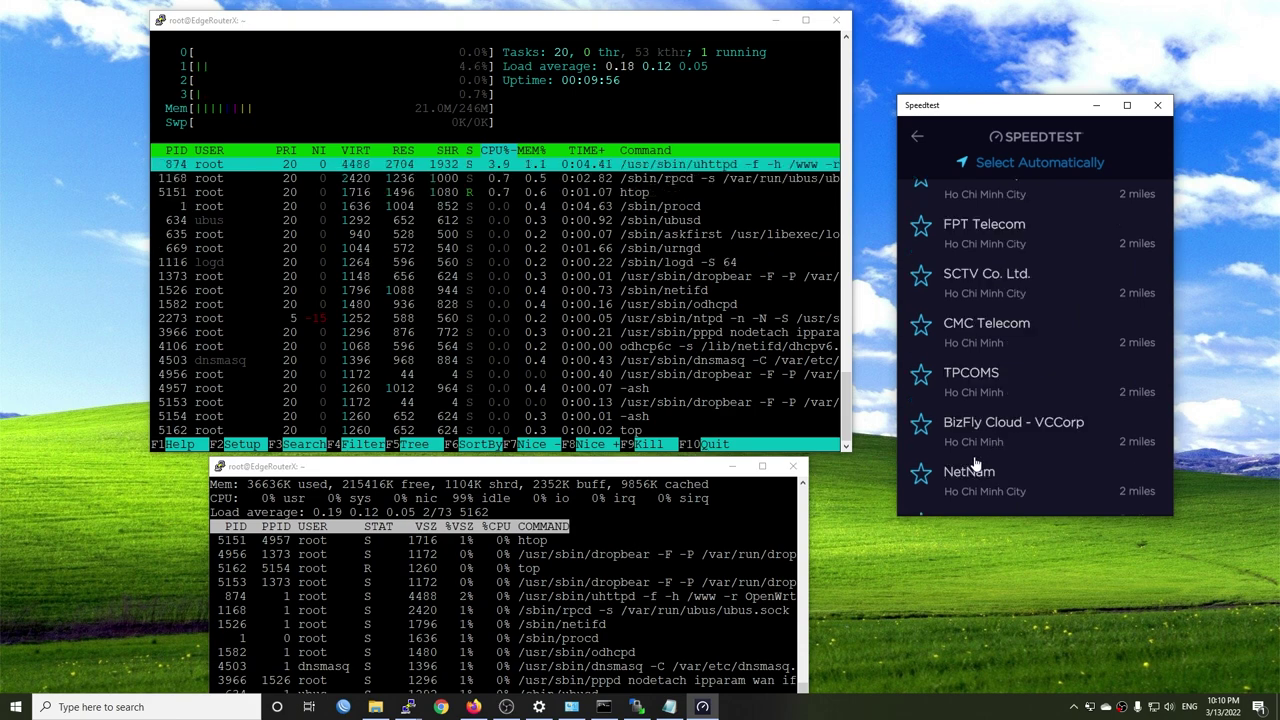
{"action": "left_click", "coordinate": [972, 466]}
{"action": "left_click", "coordinate": [1013, 320]}
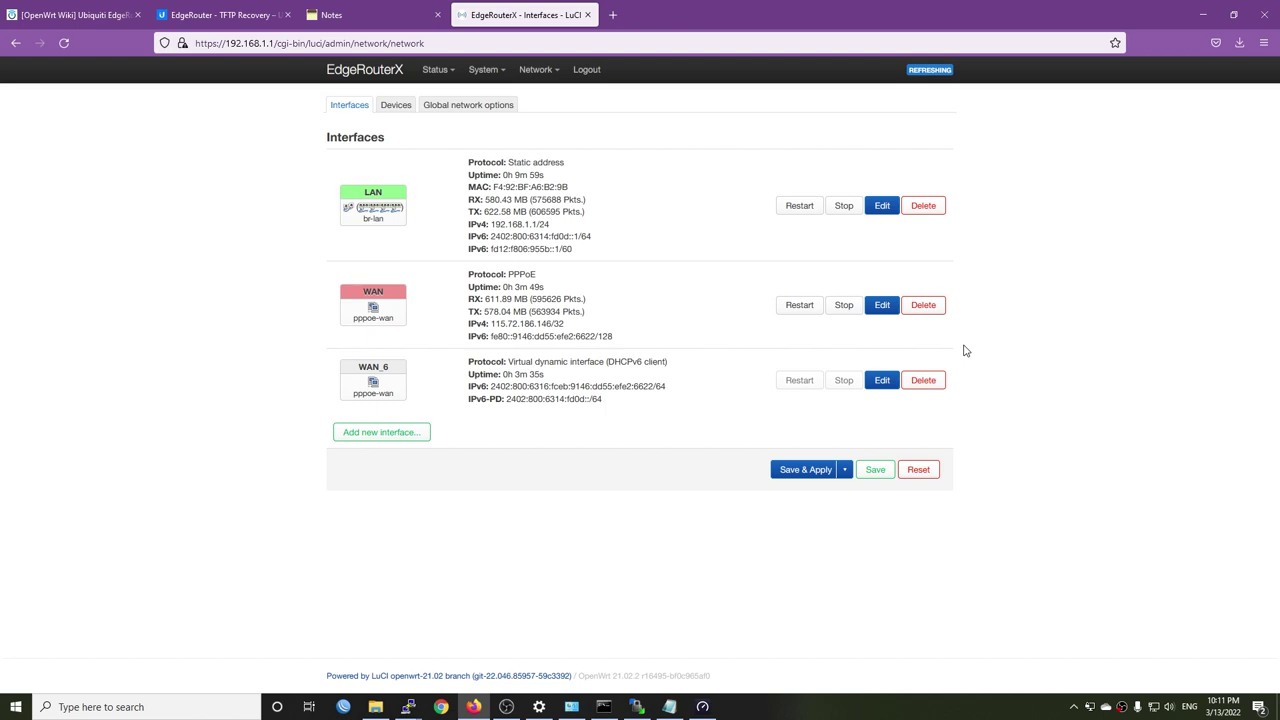
- Tick software and hardware flow offloading on the Firewall page, save & apply, and minimize Firefox
{"action": "mouse_move", "coordinate": [536, 70]}
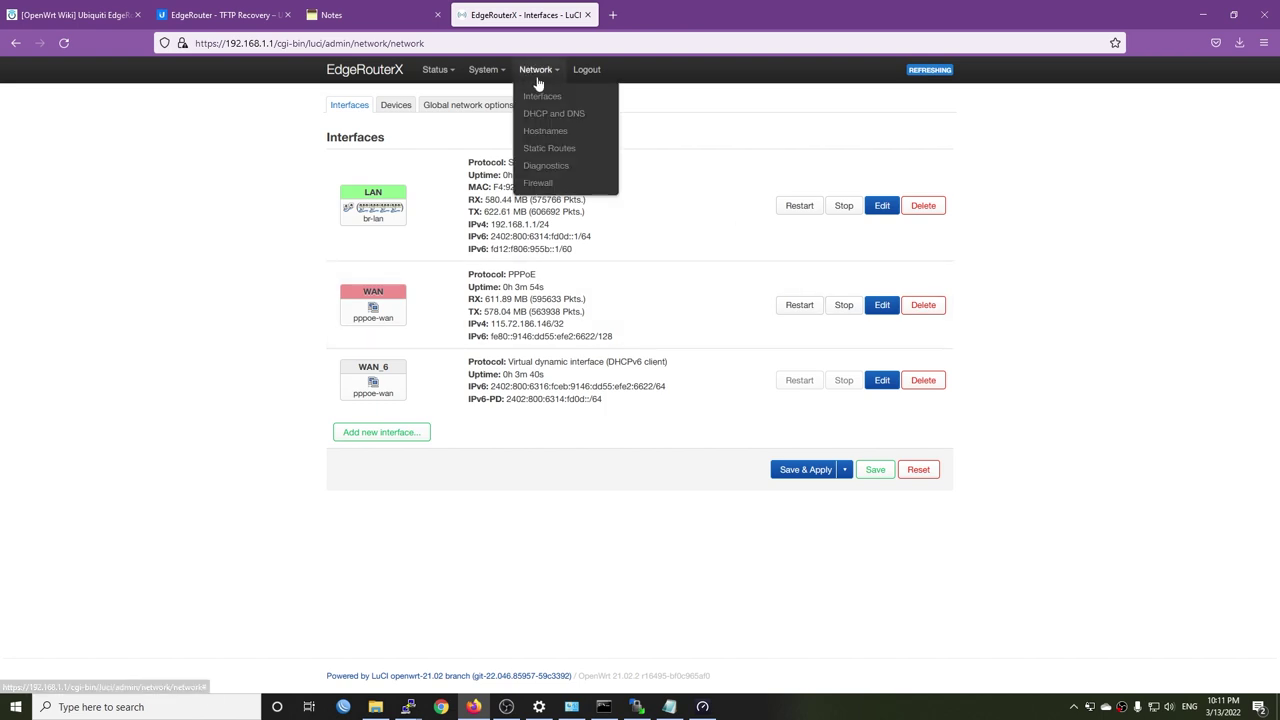
{"action": "left_click", "coordinate": [540, 183]}
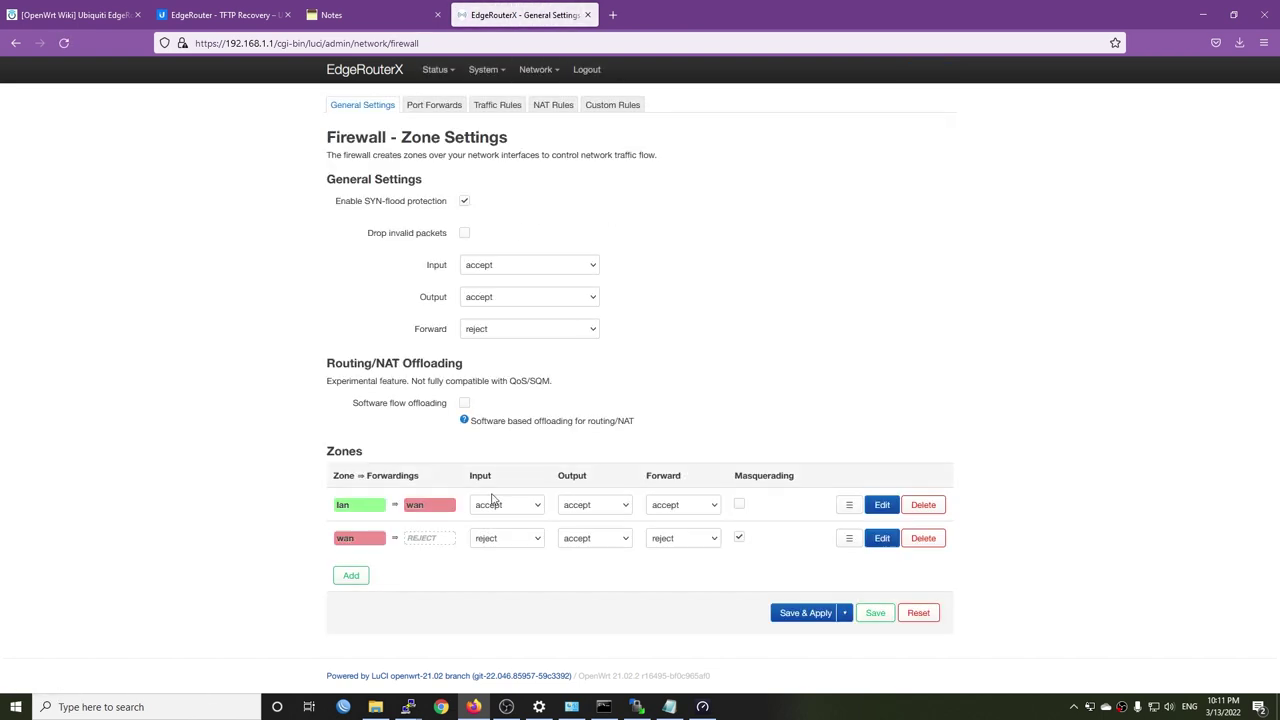
{"action": "left_click", "coordinate": [464, 403]}
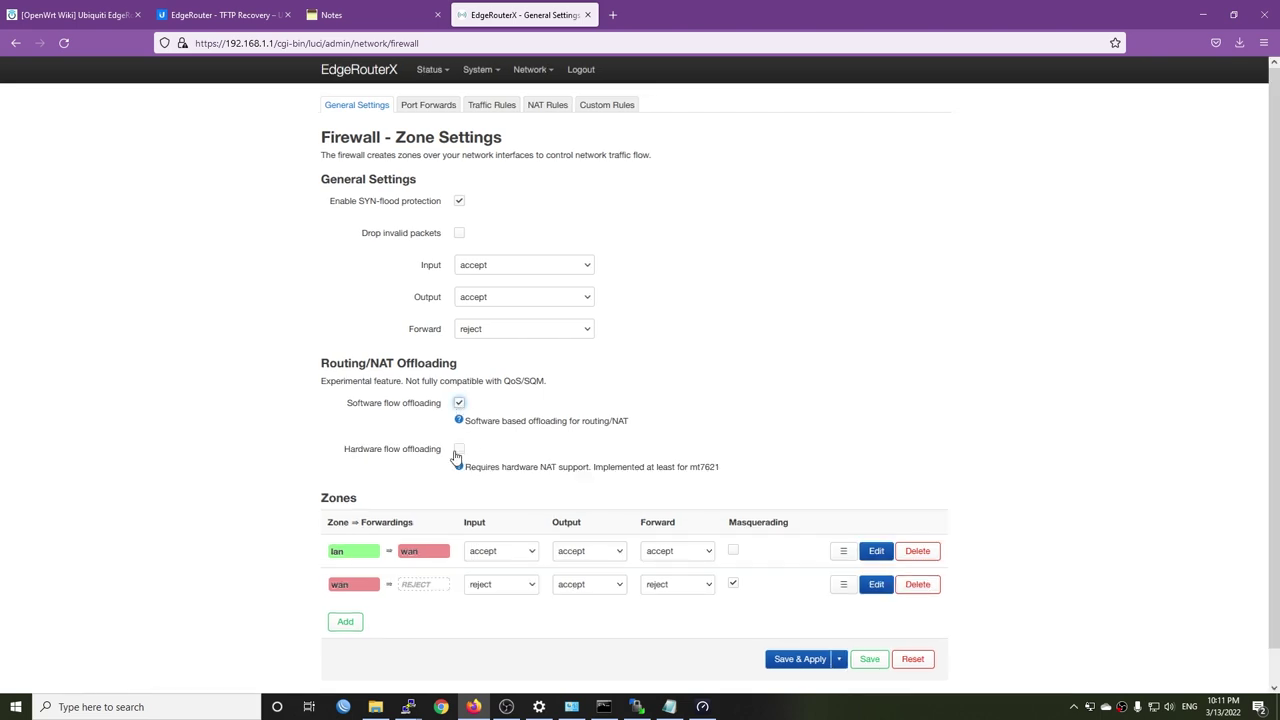
{"action": "left_click", "coordinate": [458, 451]}
{"action": "left_click", "coordinate": [790, 659]}
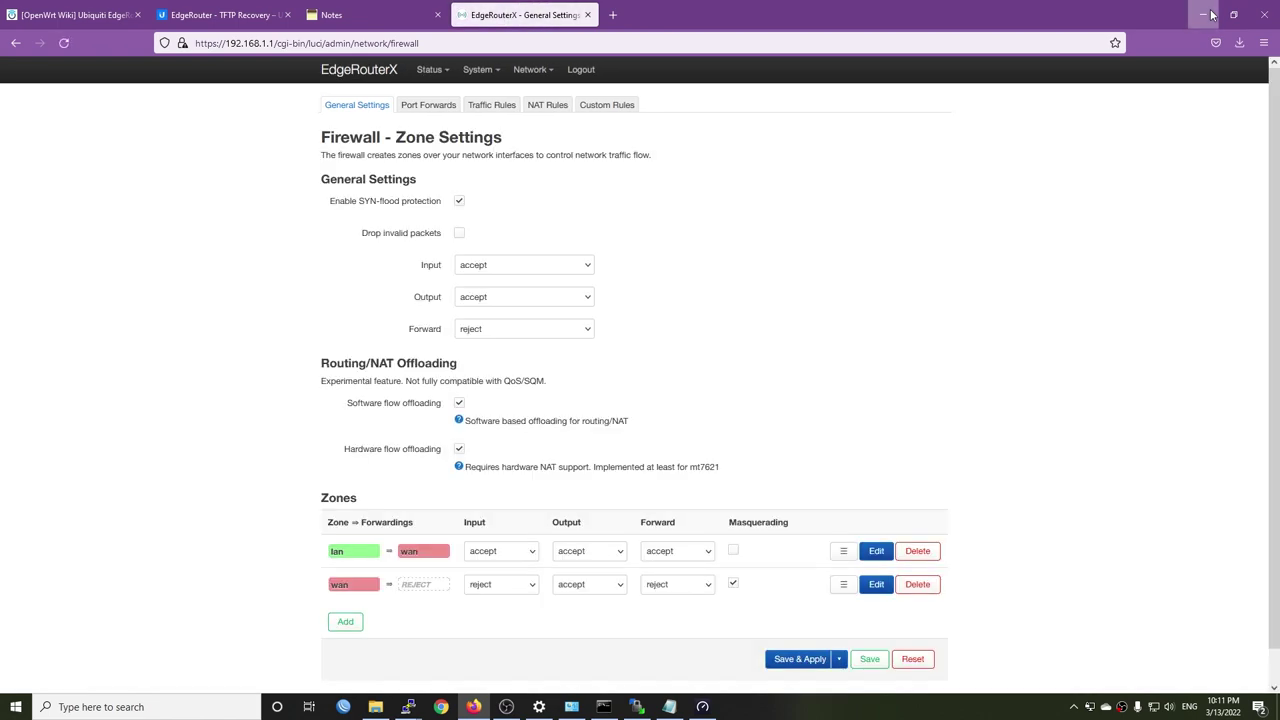
{"action": "left_click", "coordinate": [1211, 14]}
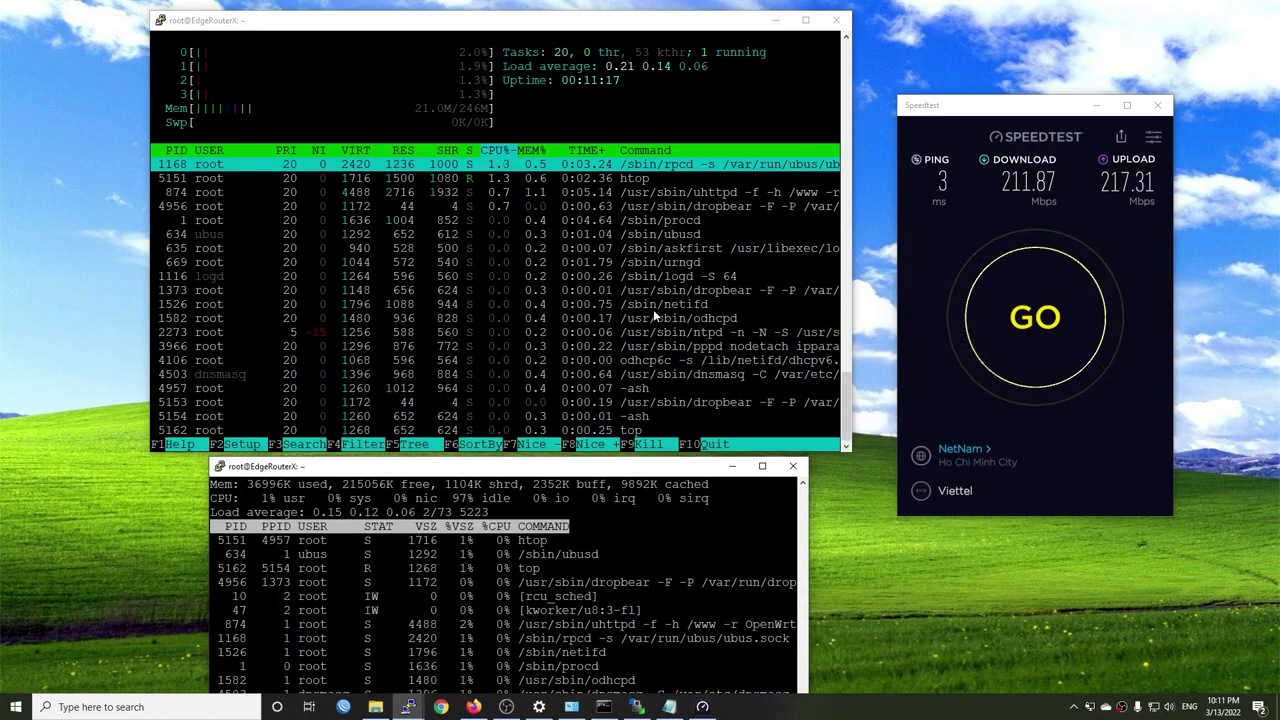
- Rerun the NetNam speed test, then search Google for 'rb750gr3 openwrt performance'
{"action": "left_click", "coordinate": [1030, 315]}
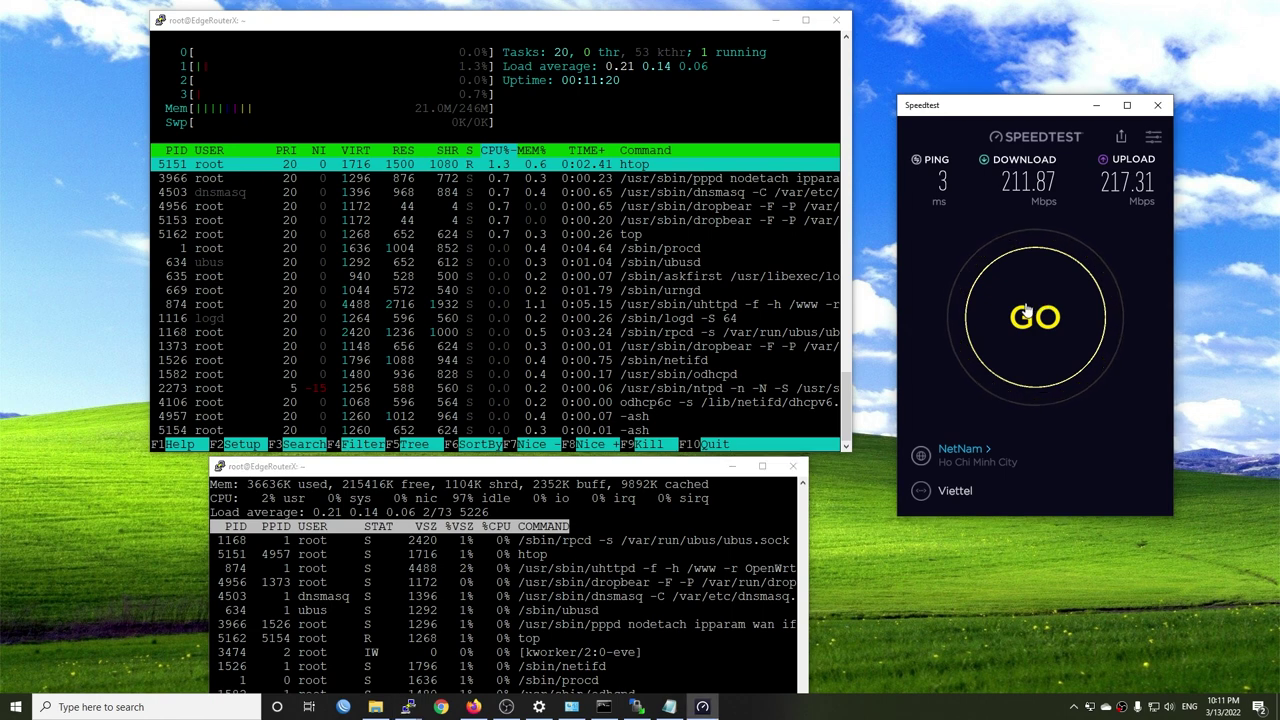
{"action": "left_click", "coordinate": [1026, 311]}
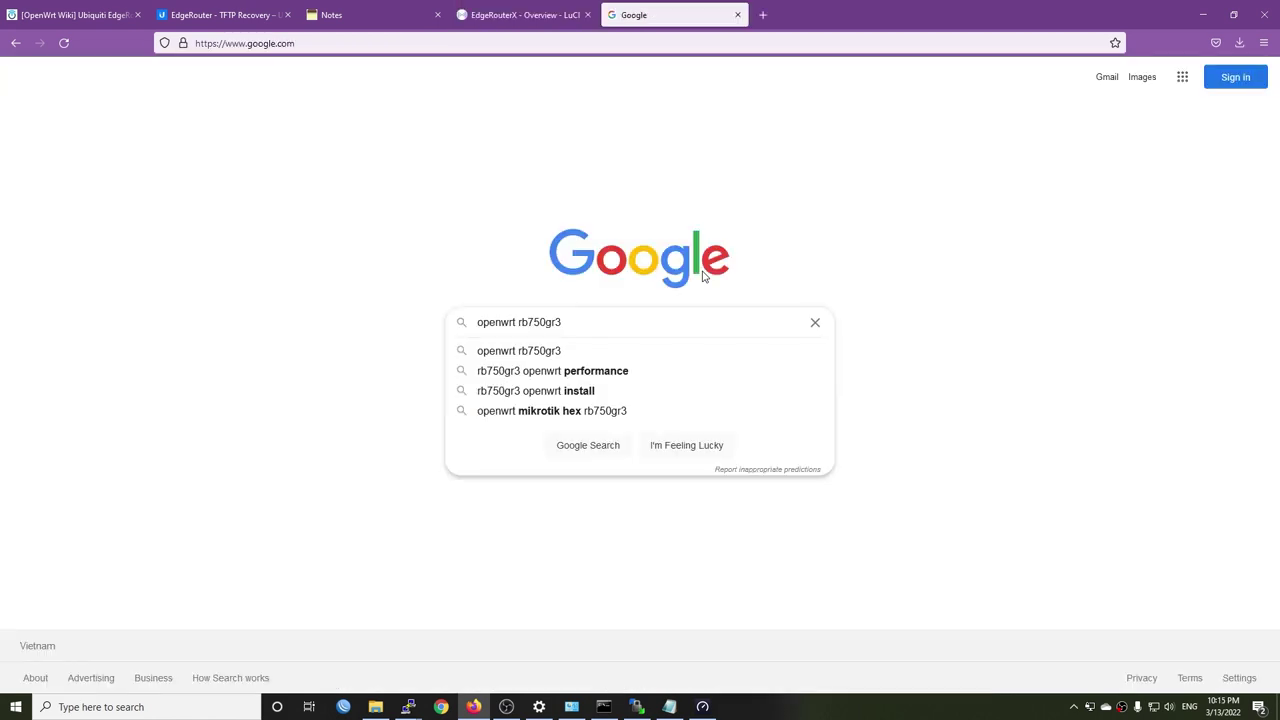
{"action": "key", "text": "Down"}
{"action": "key", "text": "Down"}
{"action": "key", "text": "Return"}
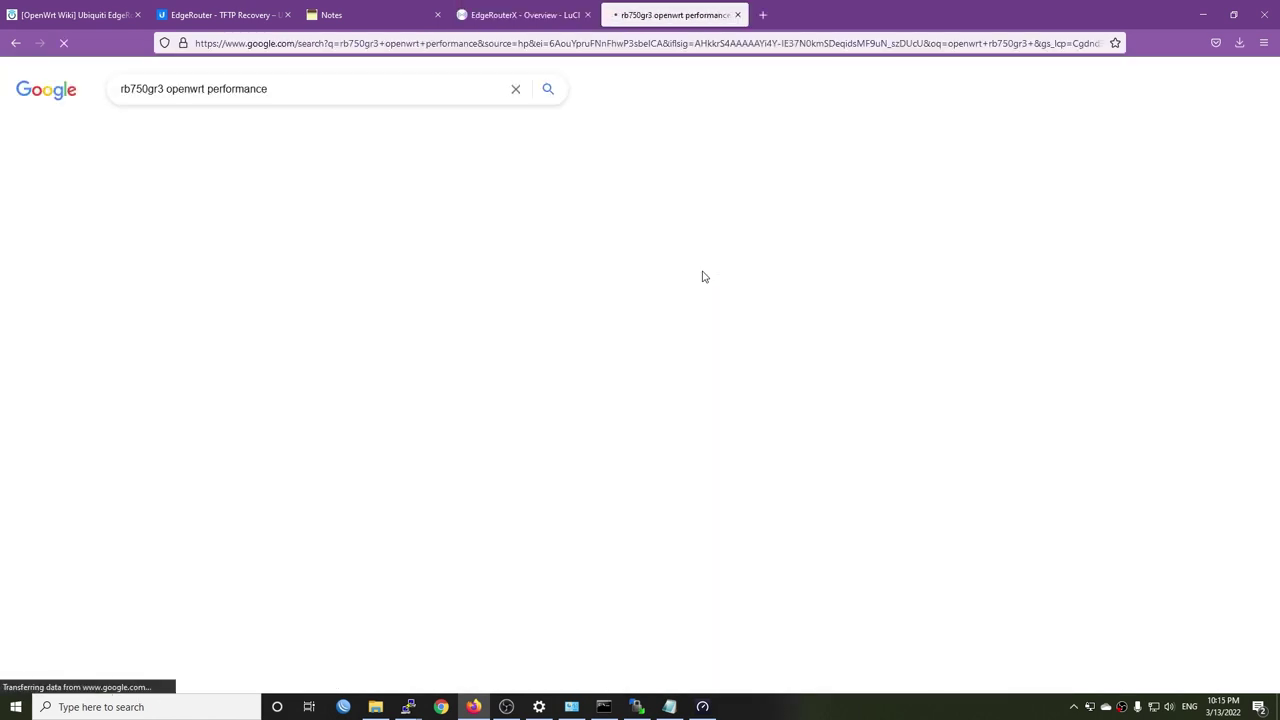